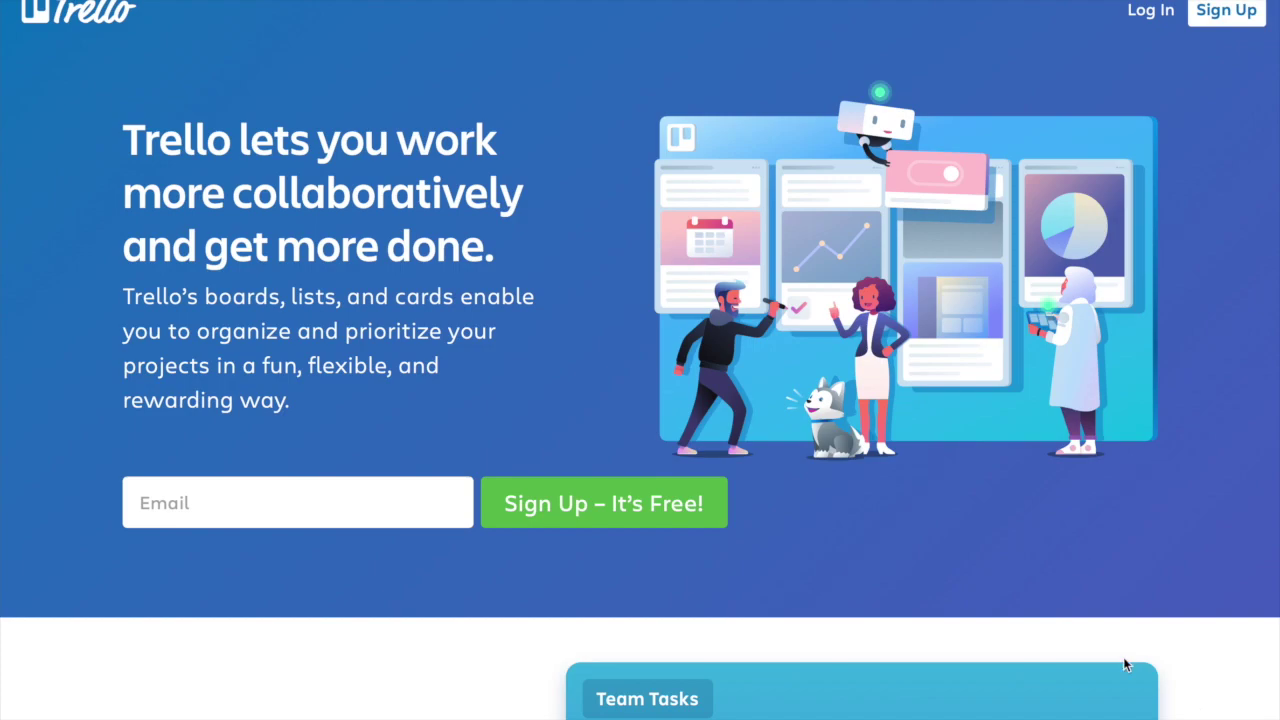
Step: Scroll through the Trello landing page, then go to Log In at the top right
{"action": "scroll", "coordinate": [942, 495], "scroll_direction": "down", "scroll_amount": 3}
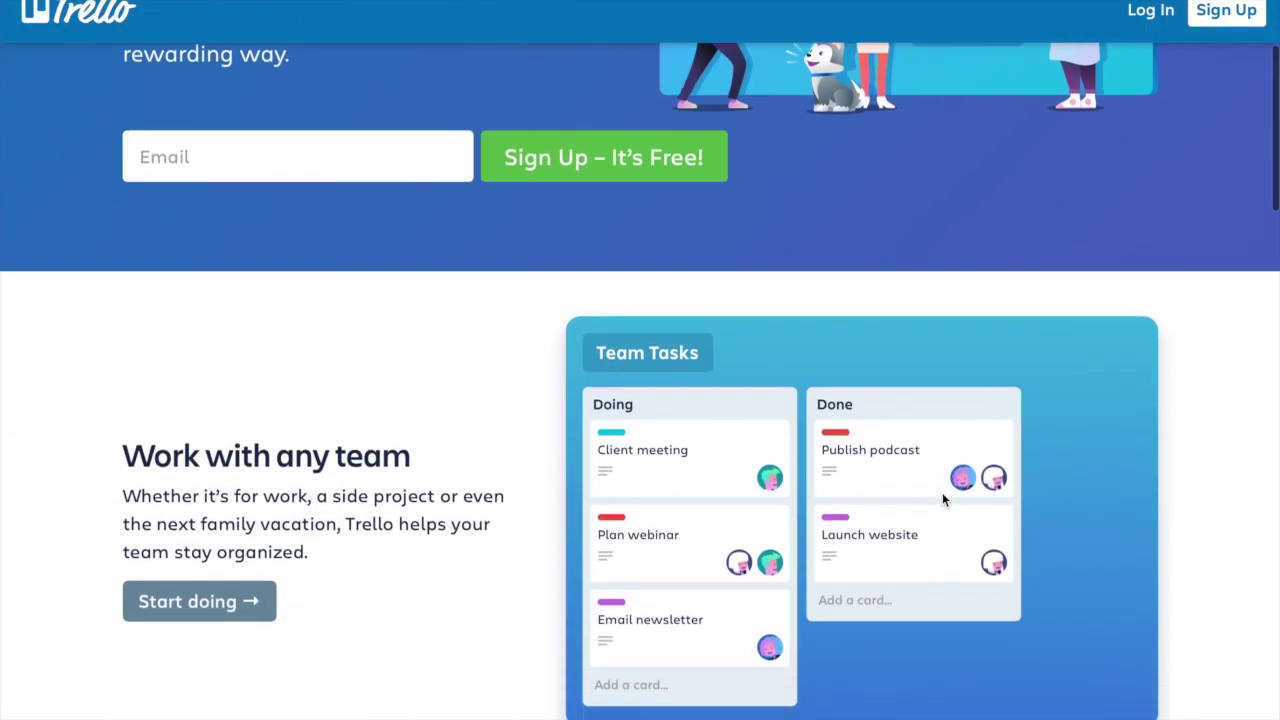
{"action": "scroll", "coordinate": [942, 492], "scroll_direction": "down", "scroll_amount": 2}
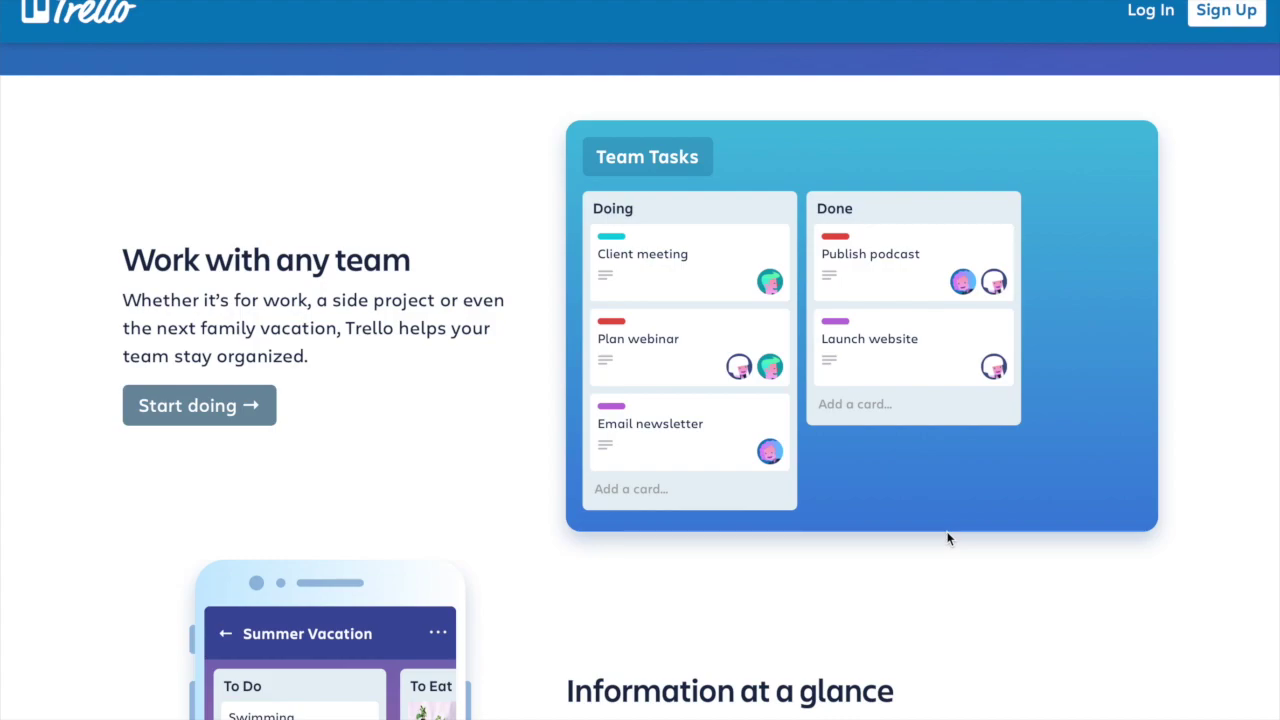
{"action": "scroll", "coordinate": [949, 539], "scroll_direction": "down", "scroll_amount": 1}
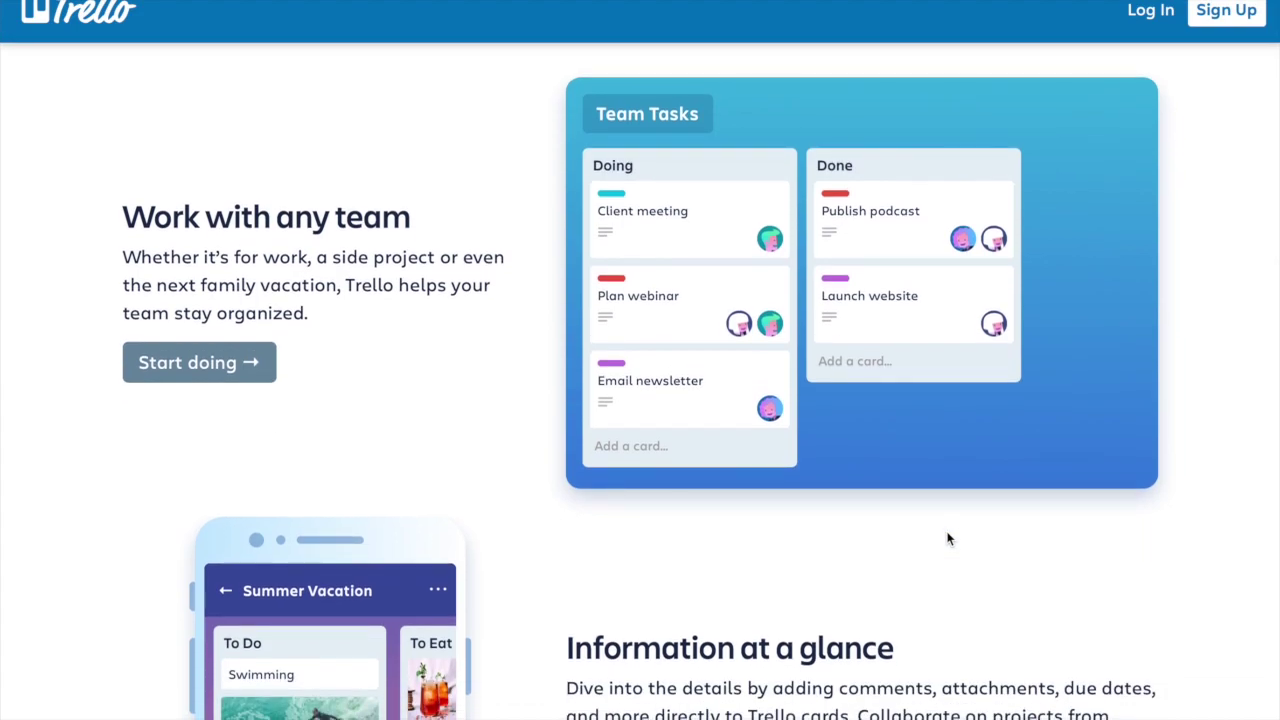
{"action": "scroll", "coordinate": [949, 539], "scroll_direction": "down", "scroll_amount": 4}
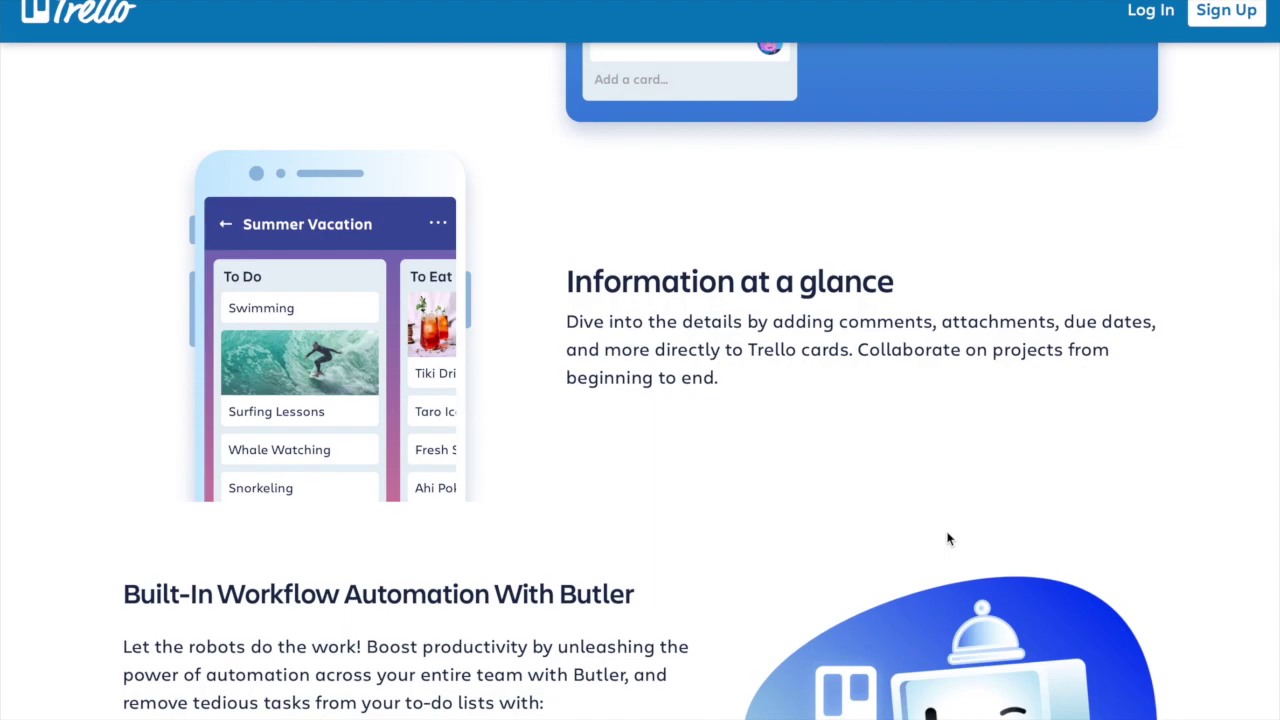
{"action": "scroll", "coordinate": [949, 539], "scroll_direction": "down", "scroll_amount": 3}
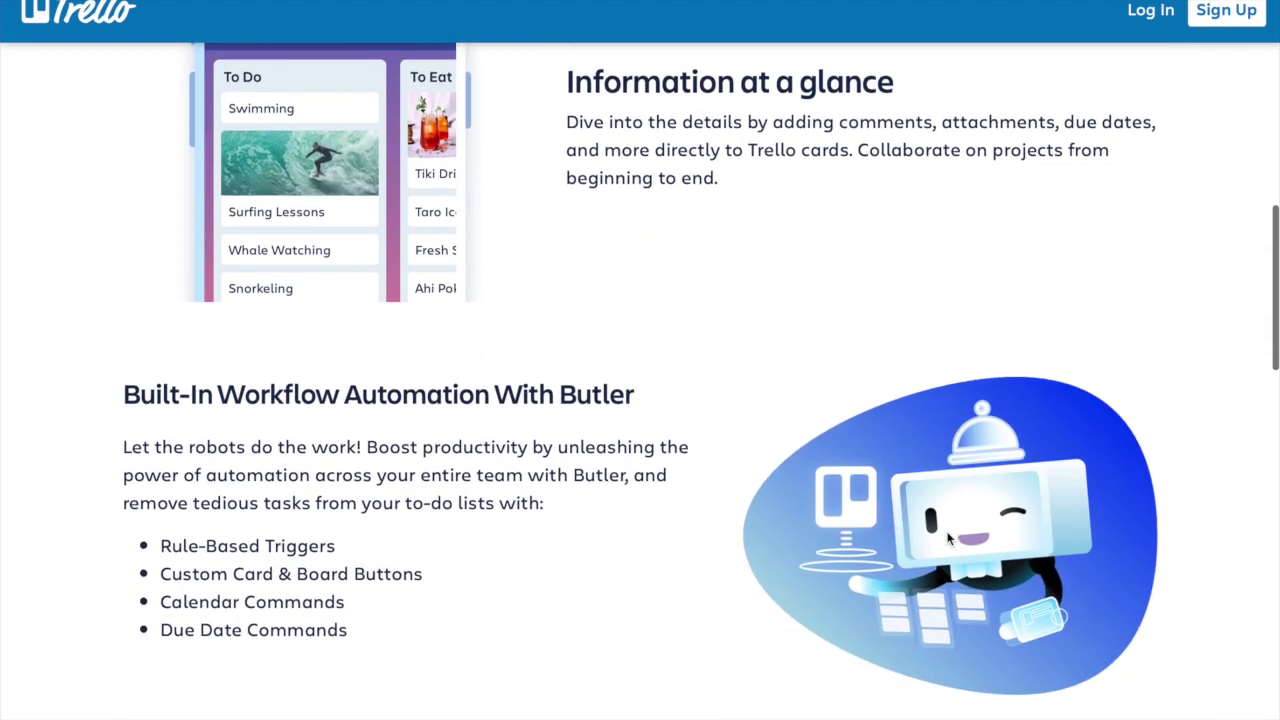
{"action": "scroll", "coordinate": [949, 539], "scroll_direction": "down", "scroll_amount": 1}
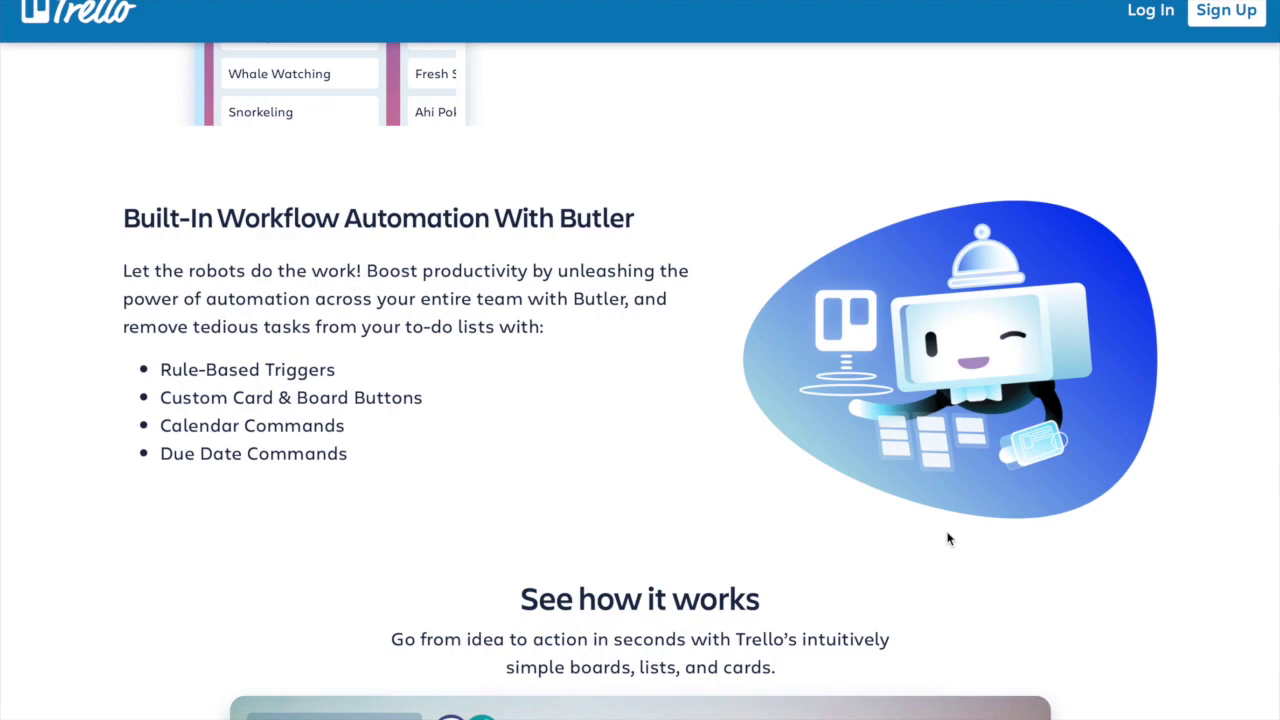
{"action": "scroll", "coordinate": [949, 539], "scroll_direction": "down", "scroll_amount": 8}
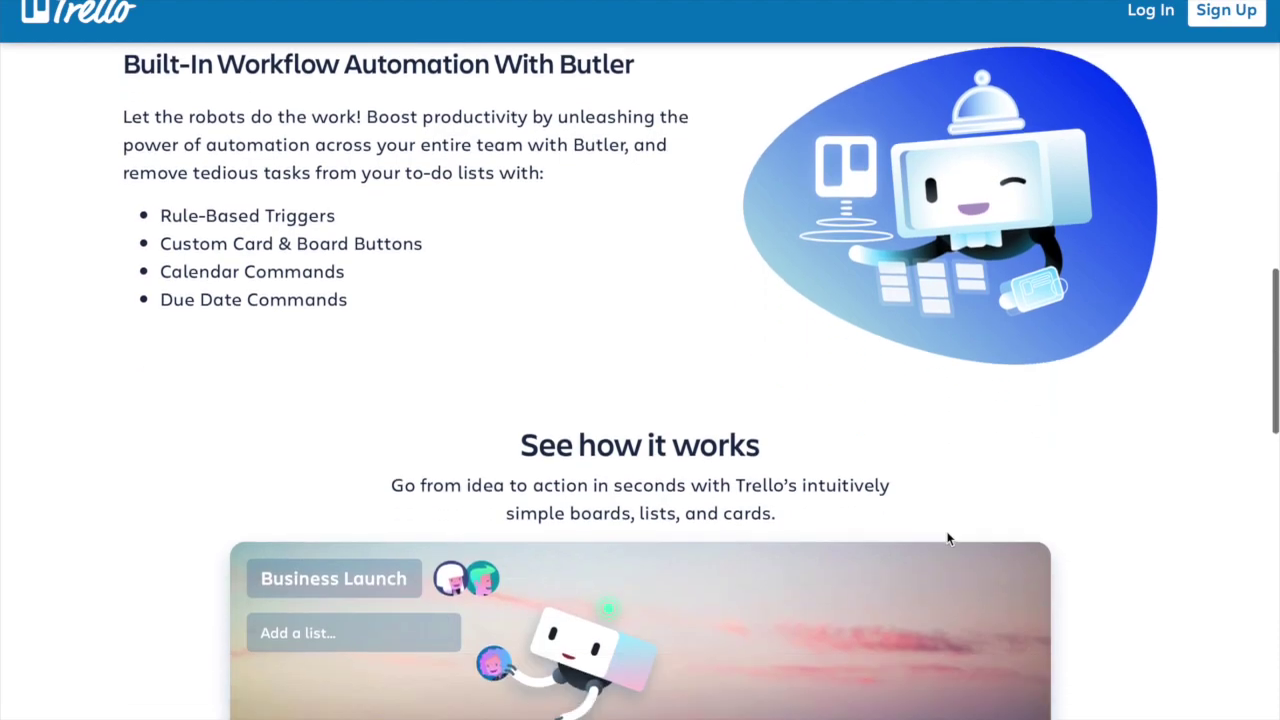
{"action": "scroll", "coordinate": [949, 539], "scroll_direction": "down", "scroll_amount": 3}
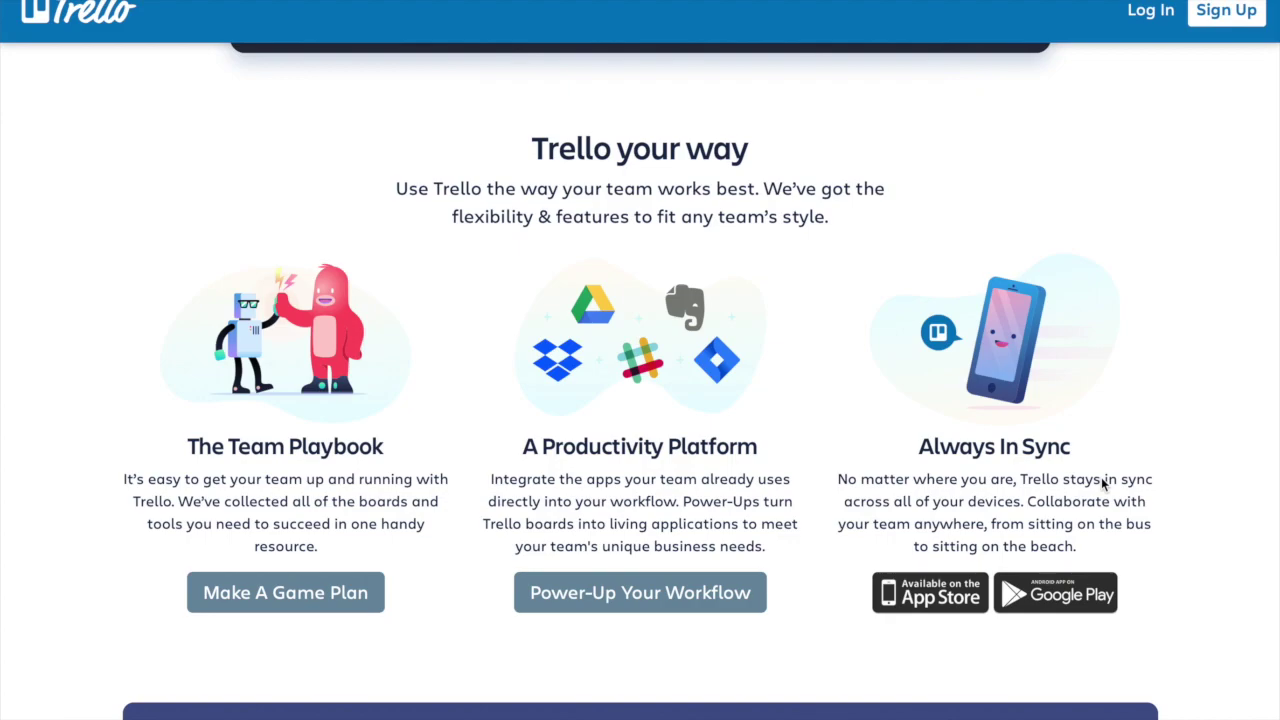
{"action": "scroll", "coordinate": [1102, 479], "scroll_direction": "up", "scroll_amount": 15}
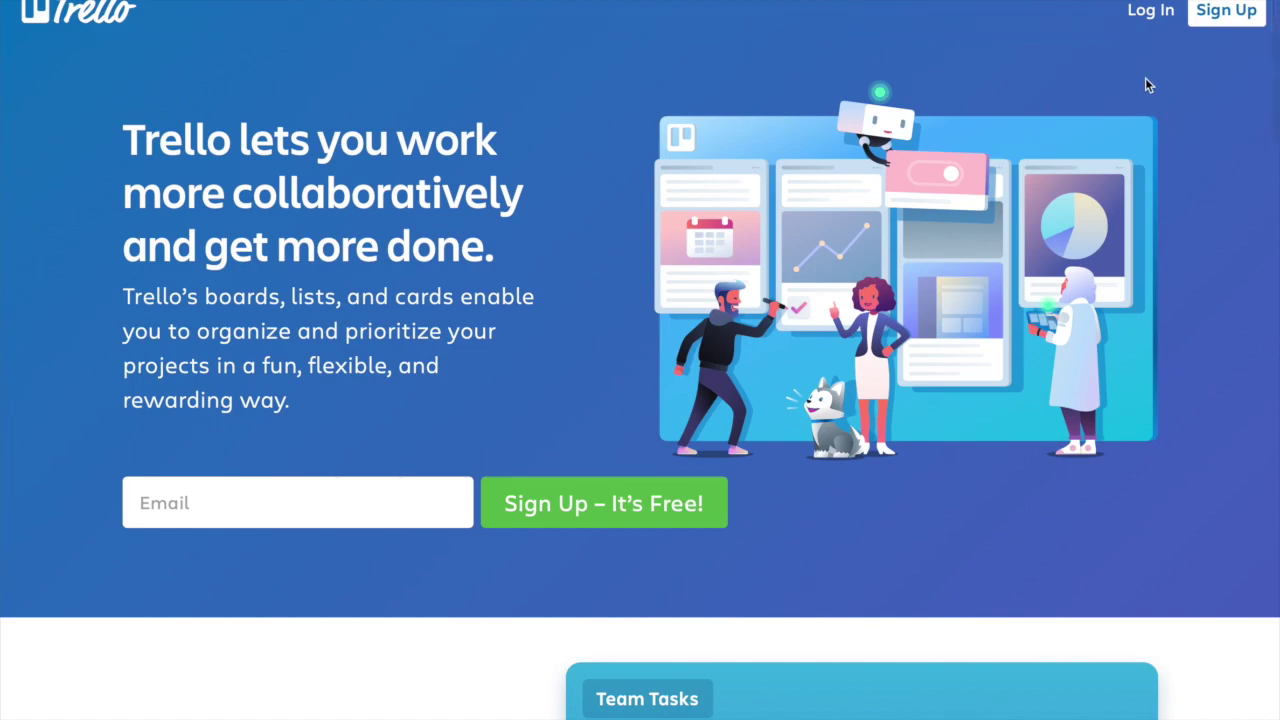
{"action": "left_click", "coordinate": [1147, 12]}
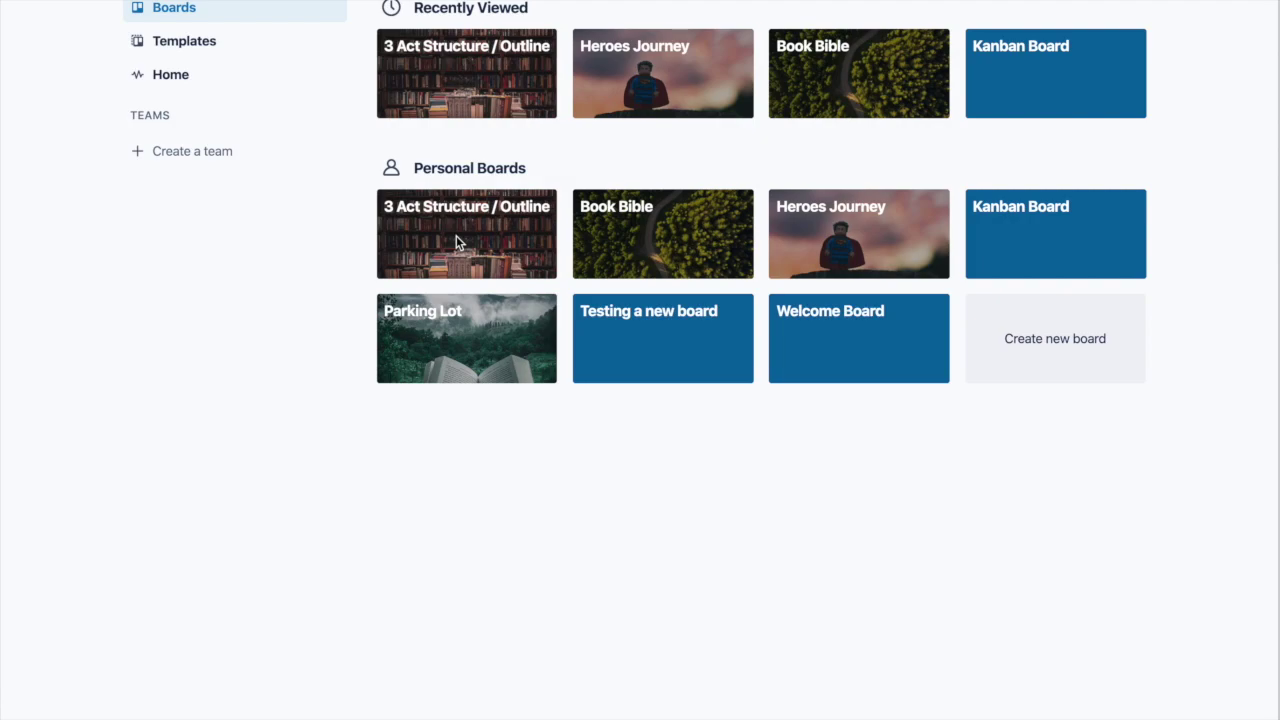
Step: Open the Templates gallery and browse its featured categories and New and Notable templates
{"action": "left_click", "coordinate": [172, 41]}
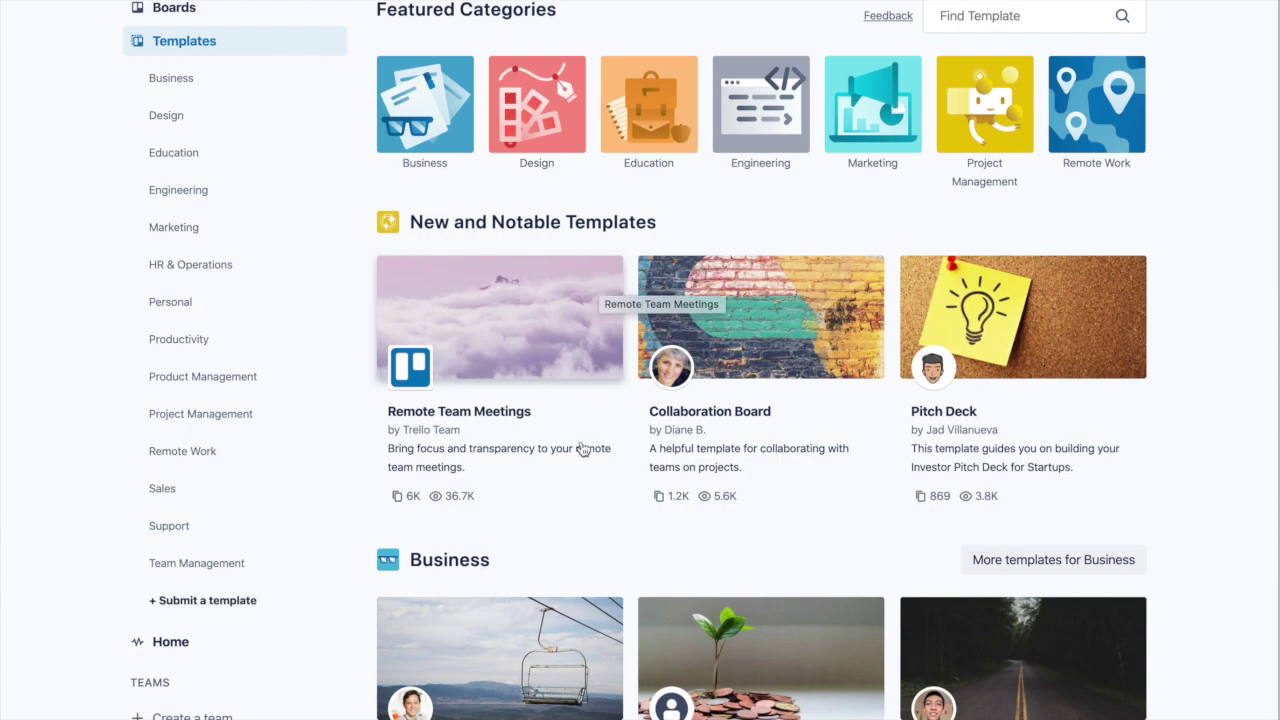
{"action": "scroll", "coordinate": [584, 455], "scroll_direction": "down", "scroll_amount": 3}
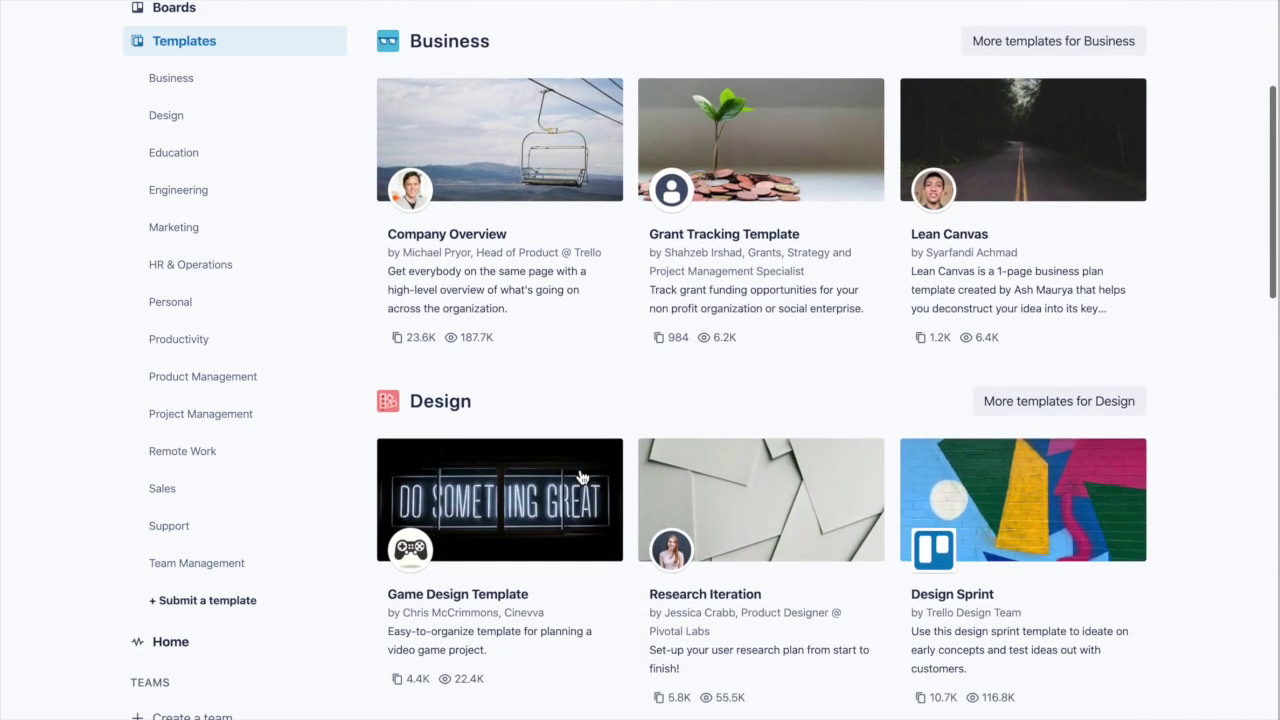
{"action": "scroll", "coordinate": [580, 477], "scroll_direction": "down", "scroll_amount": 3}
{"action": "scroll", "coordinate": [580, 477], "scroll_direction": "up", "scroll_amount": 5}
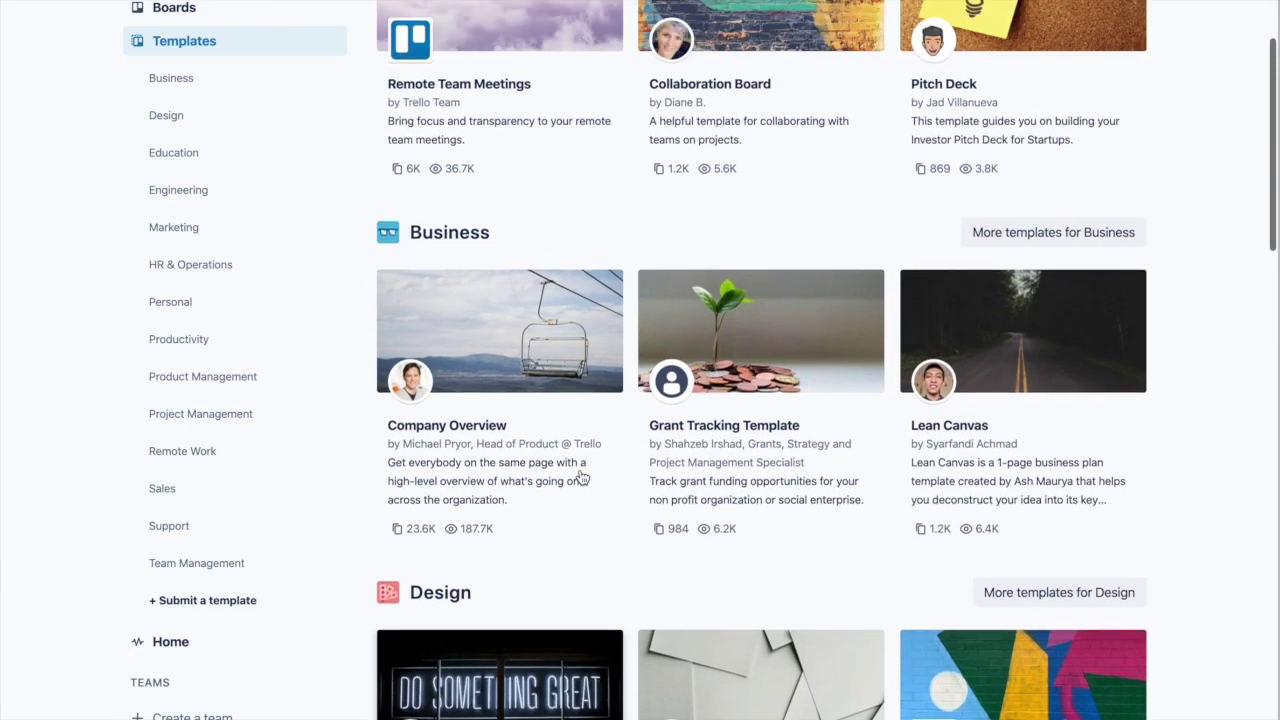
{"action": "scroll", "coordinate": [582, 477], "scroll_direction": "up", "scroll_amount": 3}
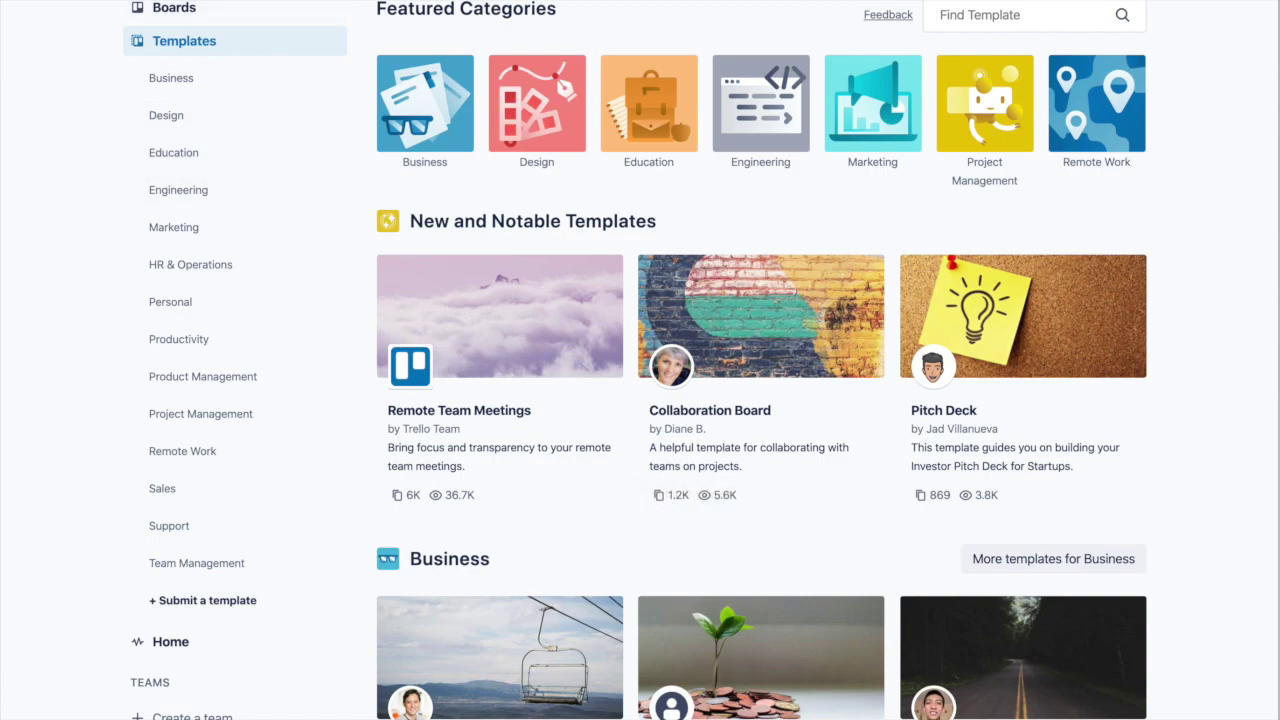
Step: Toggle the boards drawer with B, then return to the Boards overview from the sidebar
{"action": "key", "text": "b"}
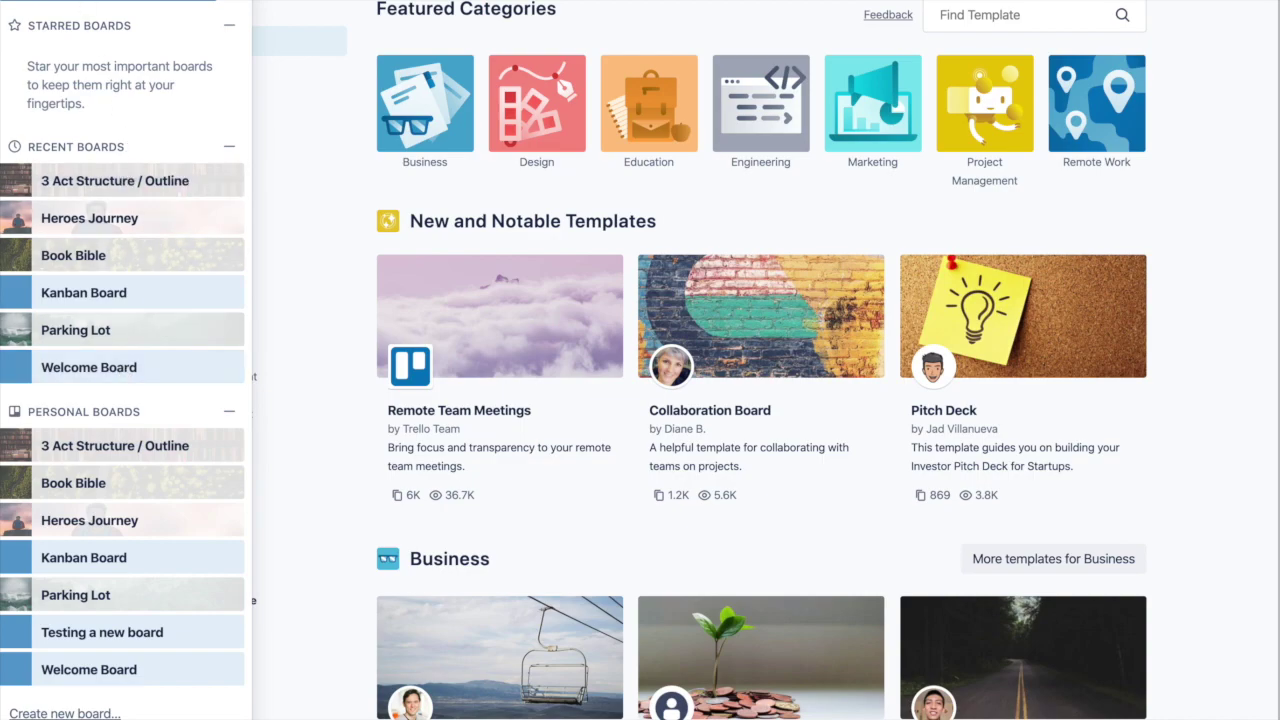
{"action": "key", "text": "b"}
{"action": "left_click", "coordinate": [174, 7]}
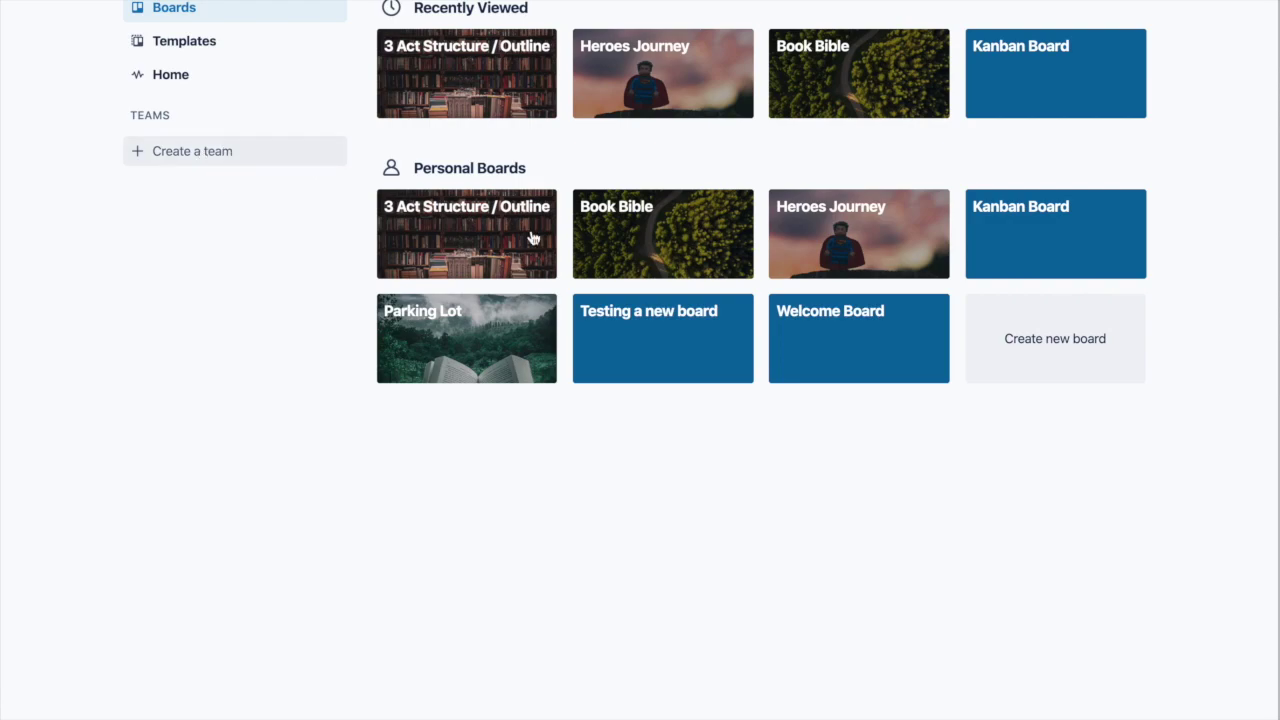
Step: Open the Kanban Board from the Boards page
{"action": "left_click", "coordinate": [980, 242]}
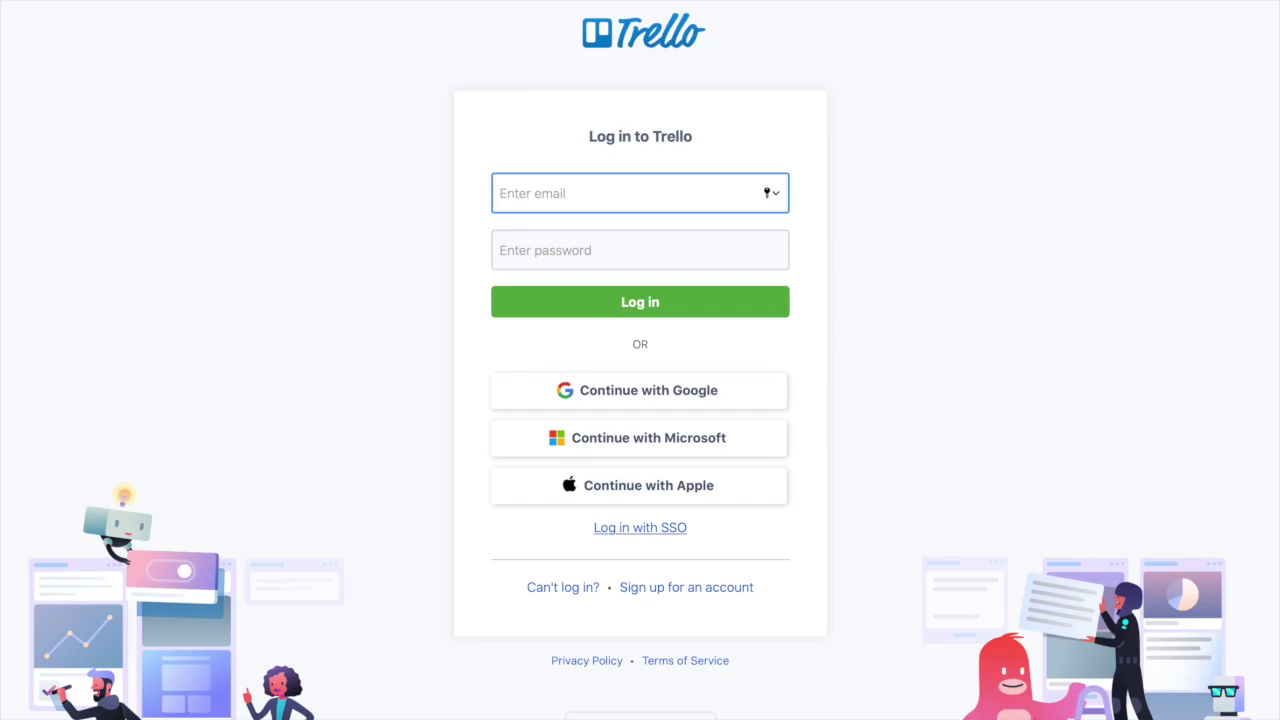
Step: Switch to the Trello desktop app with Cmd+Tab
{"action": "key", "text": "super+Tab"}
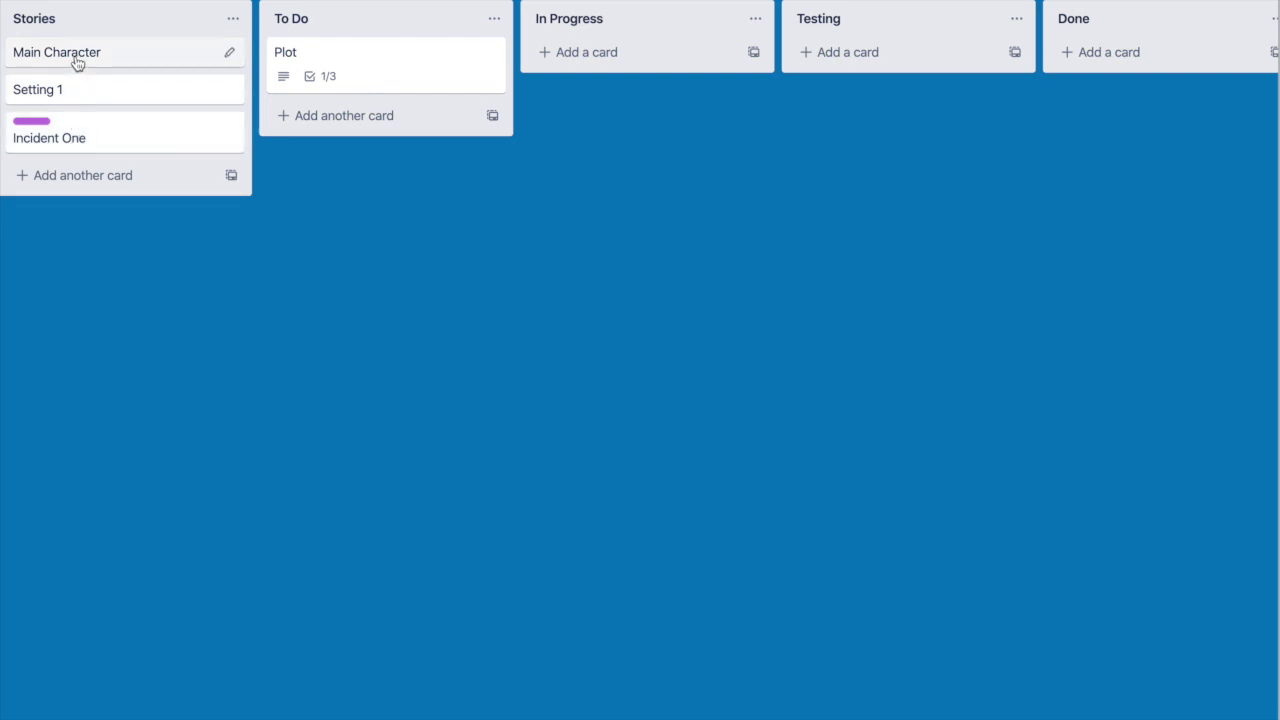
Step: Drag Main Character out of Stories and add a new list named 'Test'
{"action": "left_click_drag", "start_coordinate": [77, 63], "coordinate": [858, 70]}
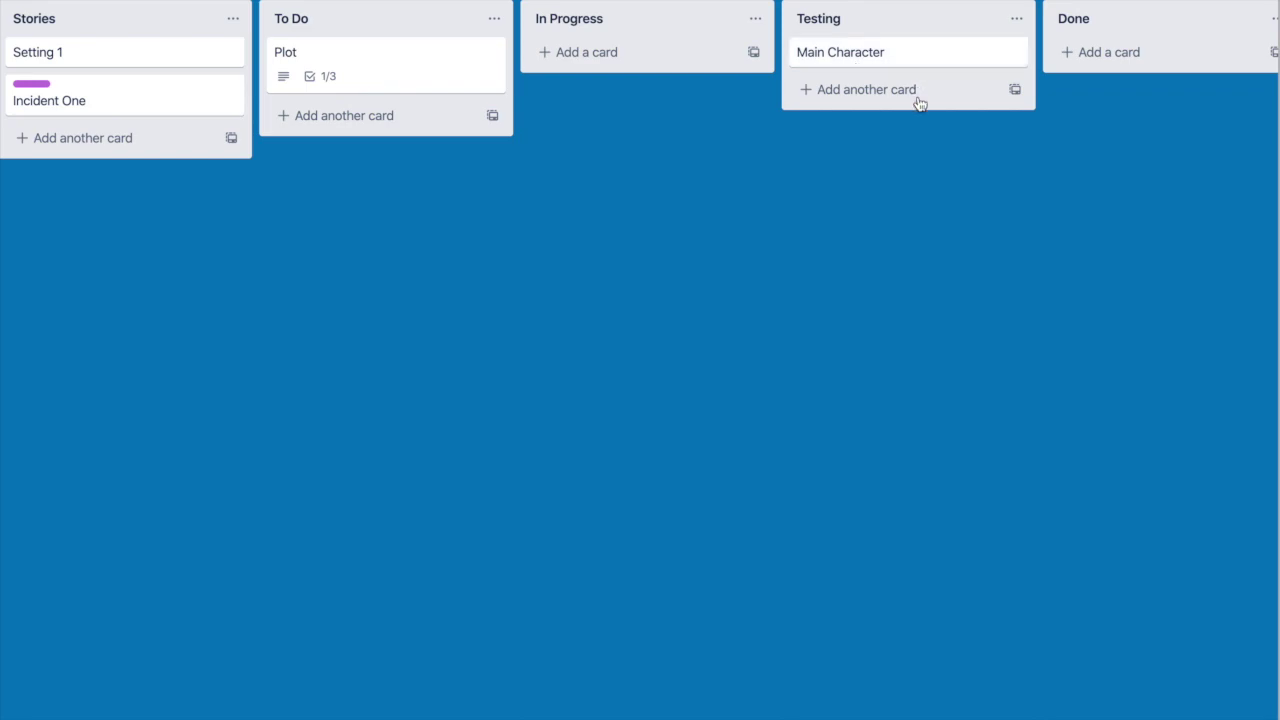
{"action": "scroll", "coordinate": [920, 106], "scroll_direction": "right", "scroll_amount": 4}
{"action": "left_click", "coordinate": [1162, 27]}
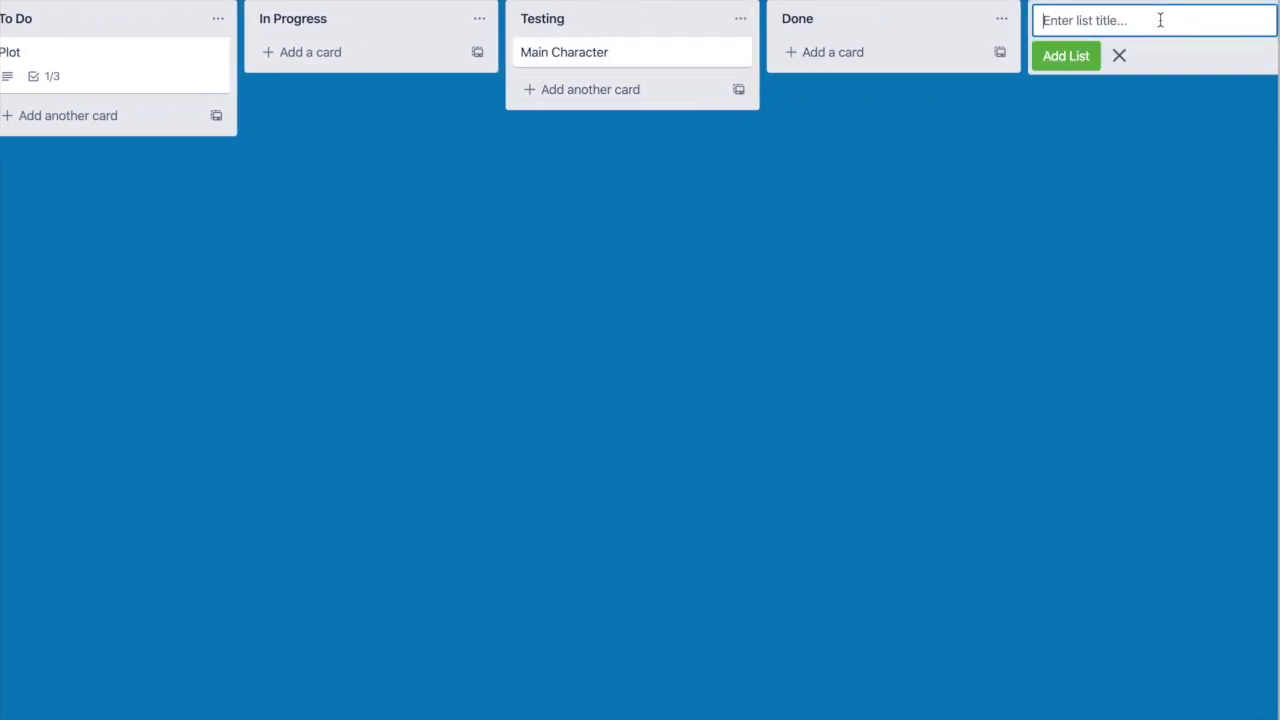
{"action": "type", "text": "Test"}
{"action": "key", "text": "Return"}
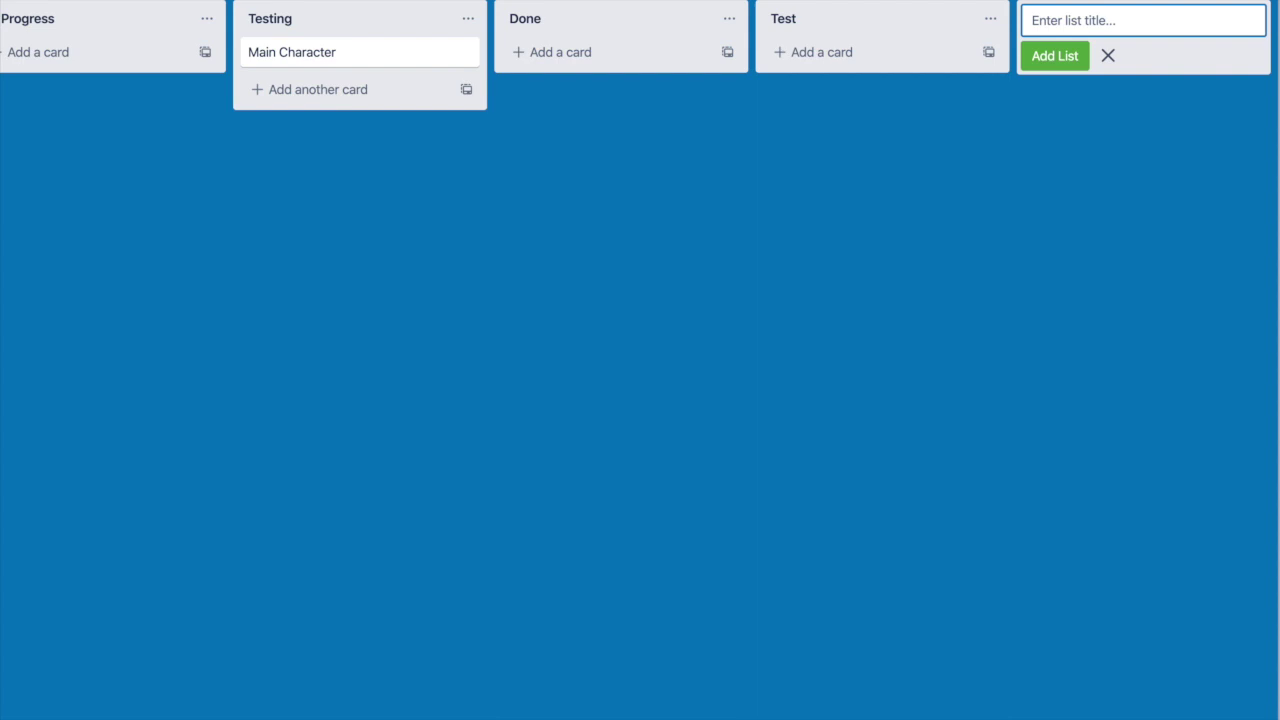
Step: Archive the Test list and drag Main Character back to the Stories list
{"action": "left_click", "coordinate": [993, 20]}
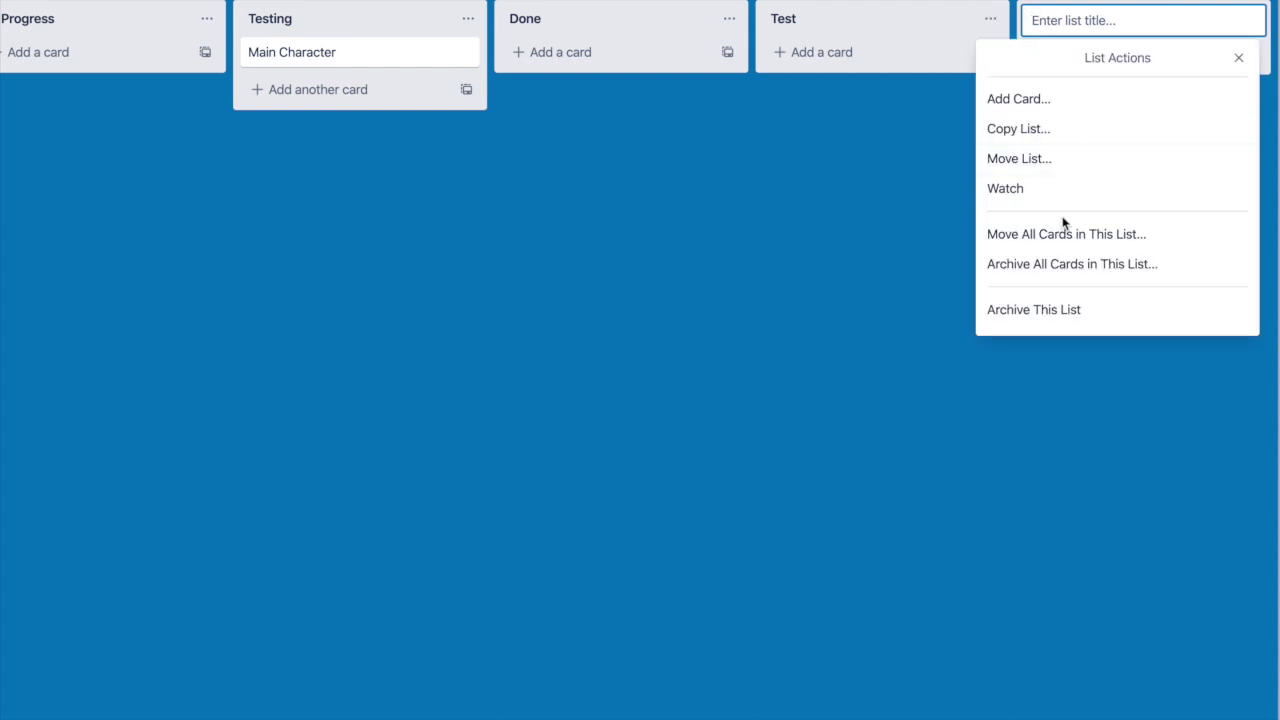
{"action": "left_click", "coordinate": [1048, 312]}
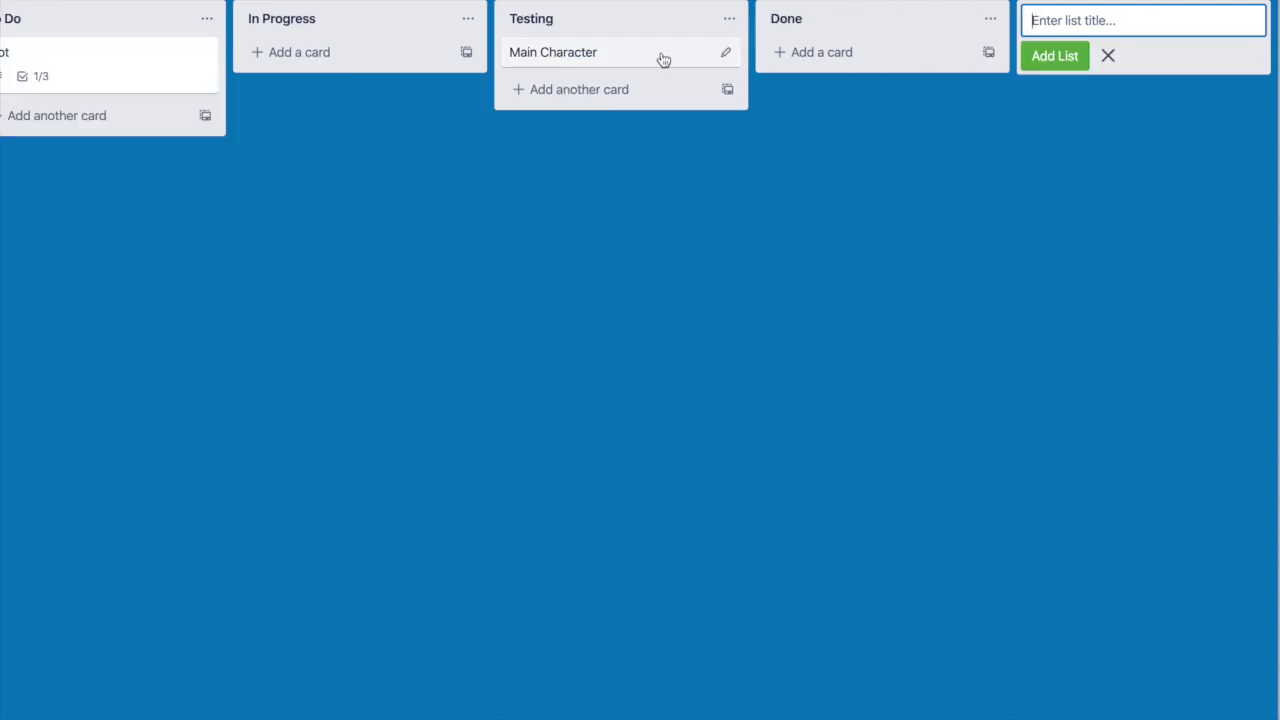
{"action": "left_click_drag", "start_coordinate": [668, 52], "coordinate": [640, 57]}
{"action": "scroll", "coordinate": [640, 57], "scroll_direction": "left", "scroll_amount": 2}
{"action": "scroll", "coordinate": [642, 57], "scroll_direction": "left", "scroll_amount": 2}
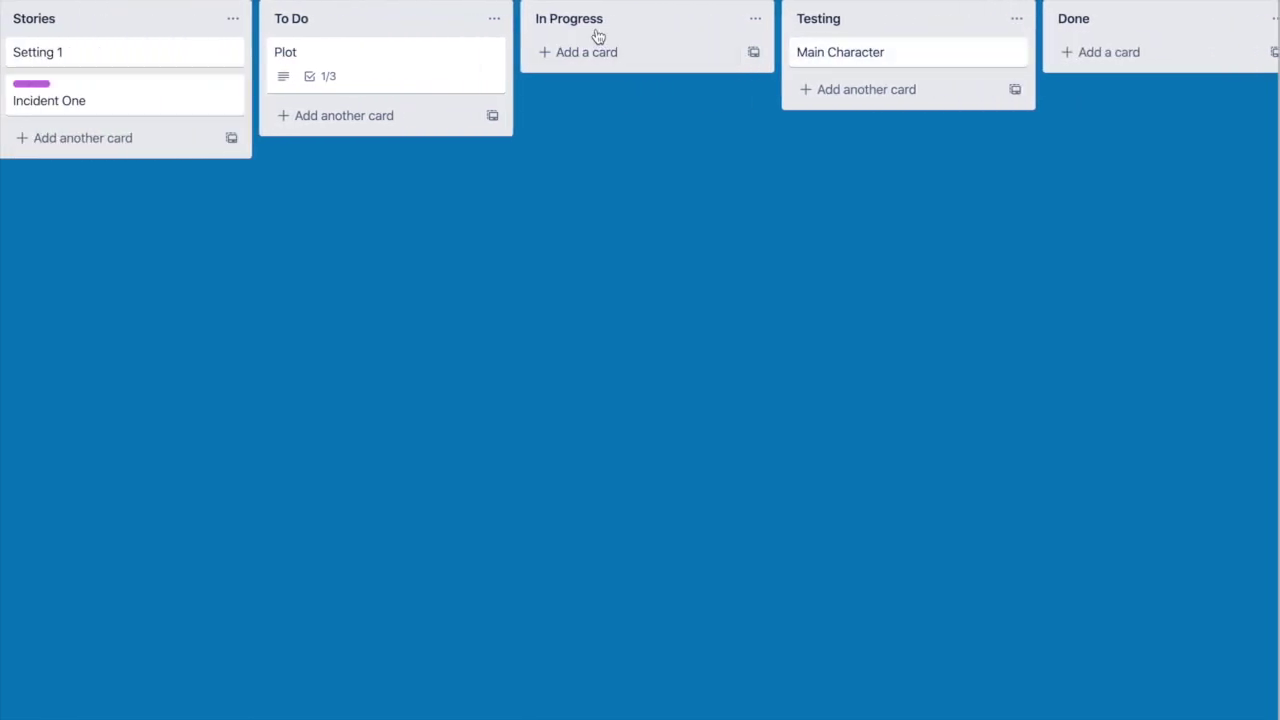
{"action": "left_click_drag", "start_coordinate": [806, 58], "coordinate": [70, 145]}
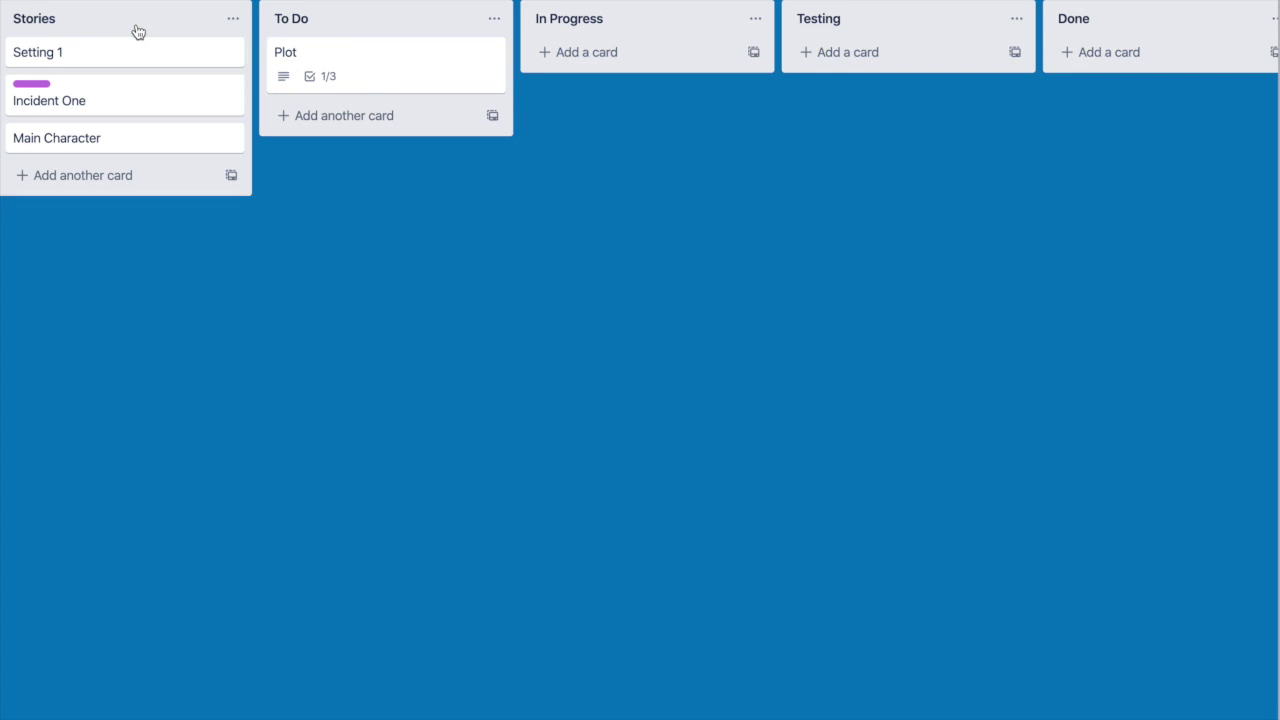
{"action": "left_click", "coordinate": [66, 18]}
{"action": "left_click", "coordinate": [68, 18]}
{"action": "type", "text": "1"}
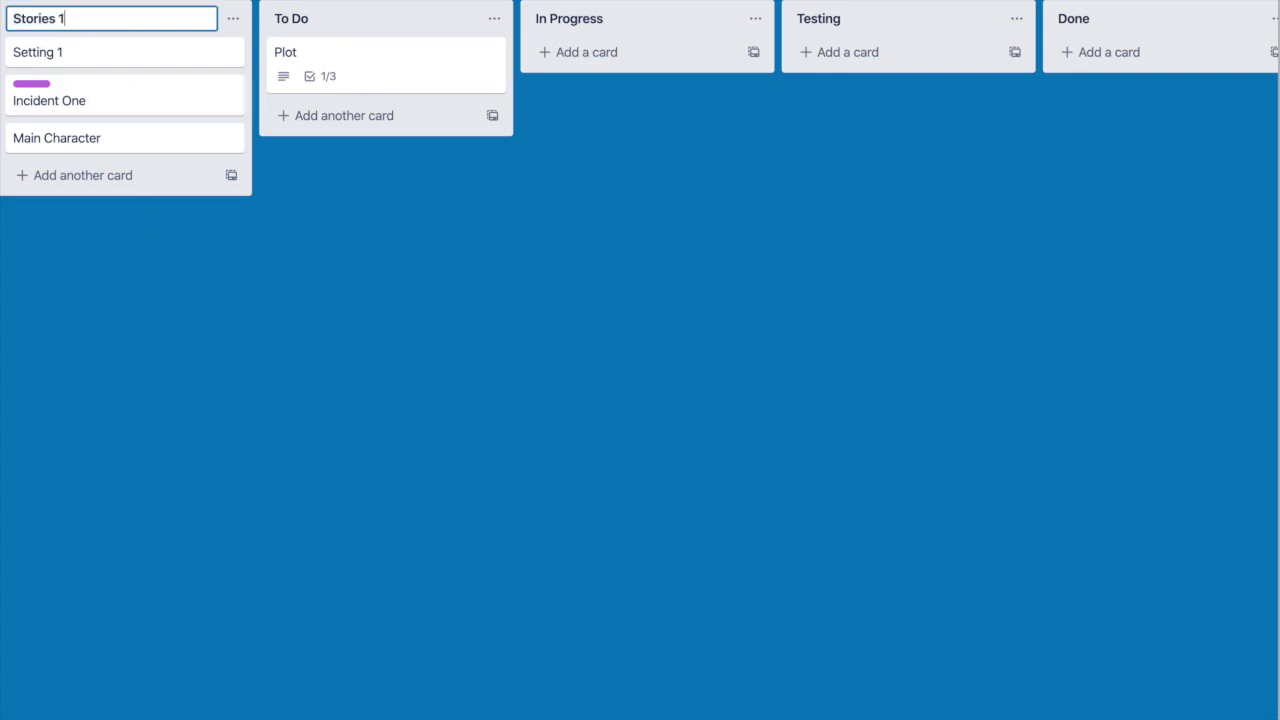
{"action": "key", "text": "BackSpace"}
{"action": "type", "text": "2"}
{"action": "key", "text": "BackSpace"}
{"action": "key", "text": "Return"}
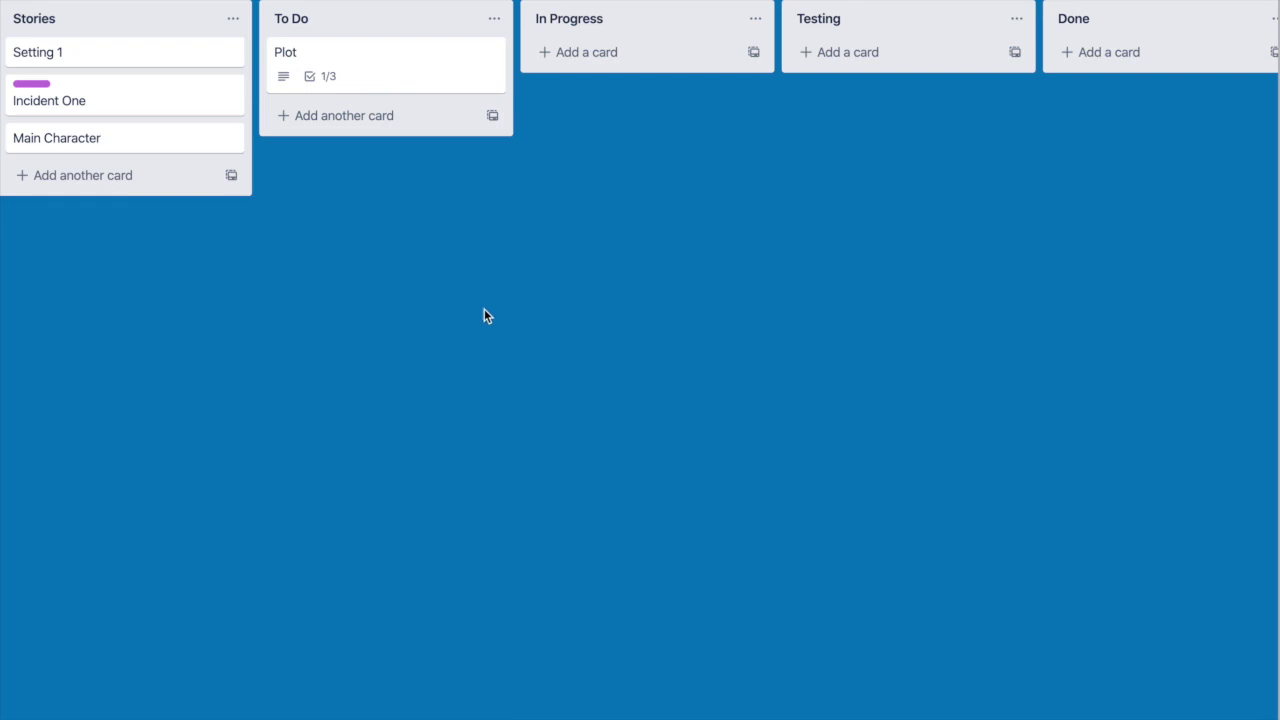
{"action": "right_click", "coordinate": [666, 329]}
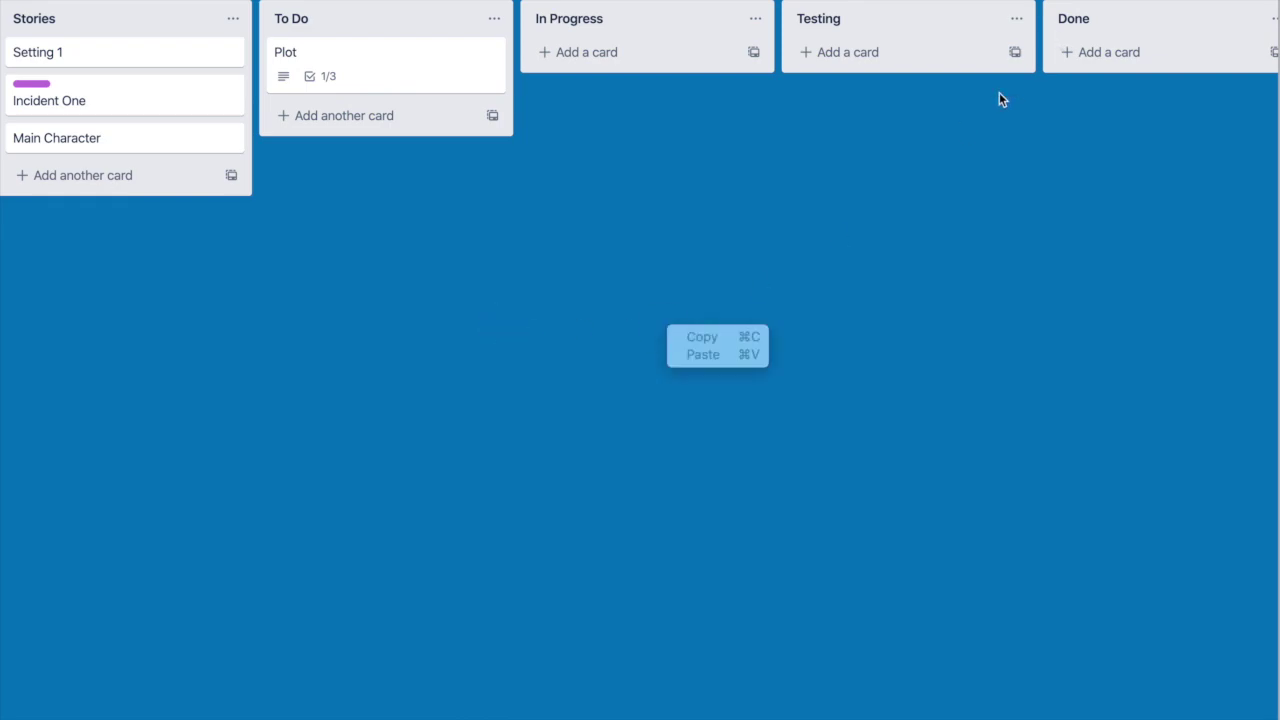
{"action": "left_click", "coordinate": [1010, 2]}
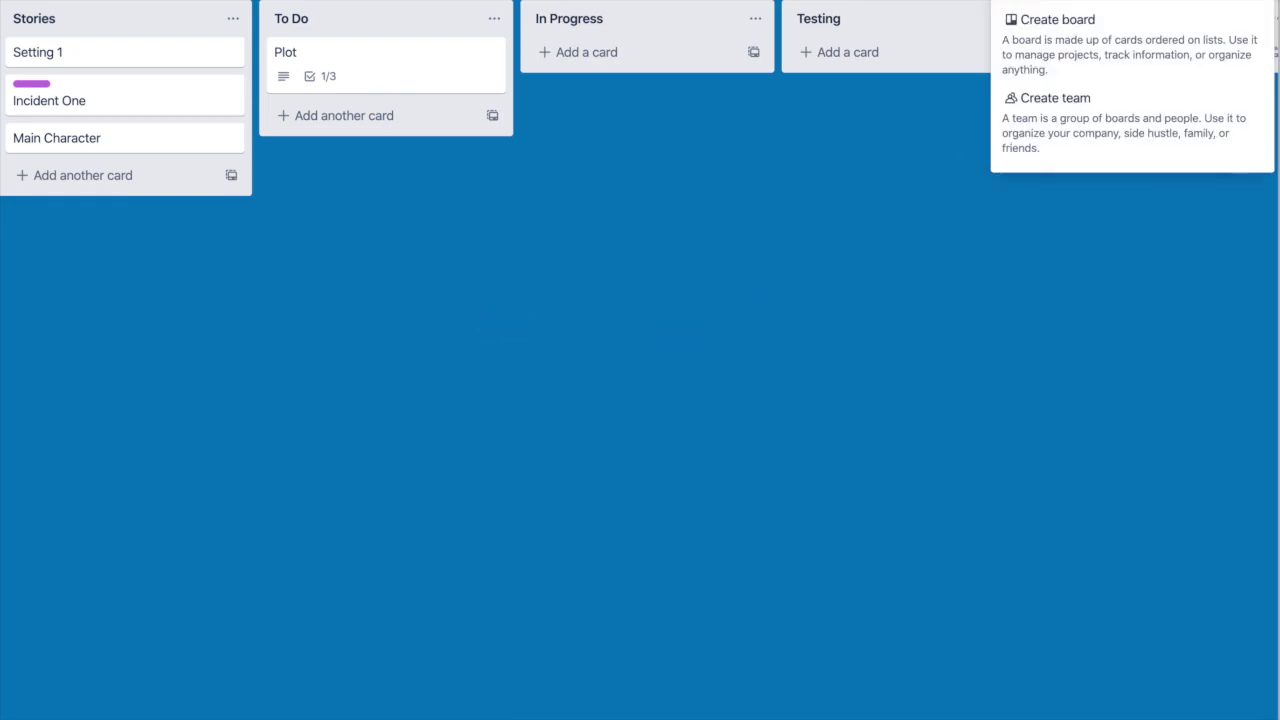
{"action": "left_click", "coordinate": [743, 342]}
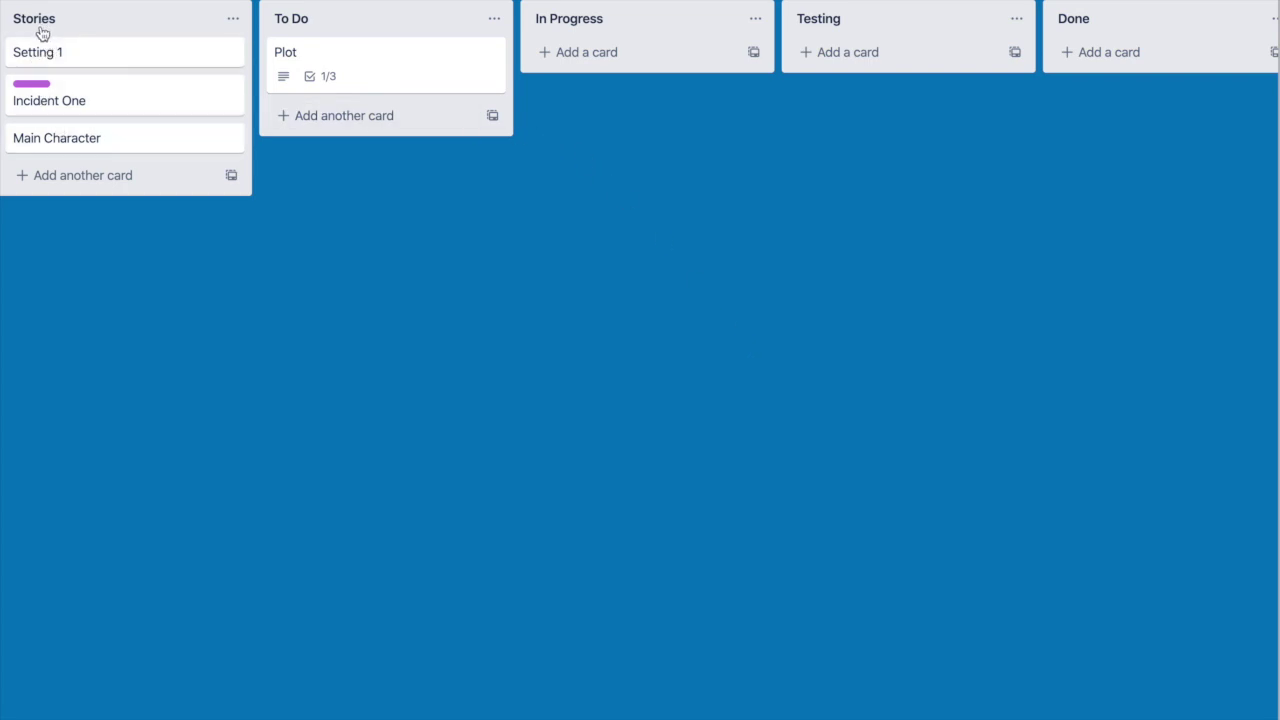
Step: Open the Incident One card, check its Members, and show its labels with PLOT applied
{"action": "mouse_move", "coordinate": [47, 60]}
{"action": "left_mouse_down"}
{"action": "mouse_move", "coordinate": [114, 50]}
{"action": "mouse_move", "coordinate": [51, 57]}
{"action": "left_mouse_up"}
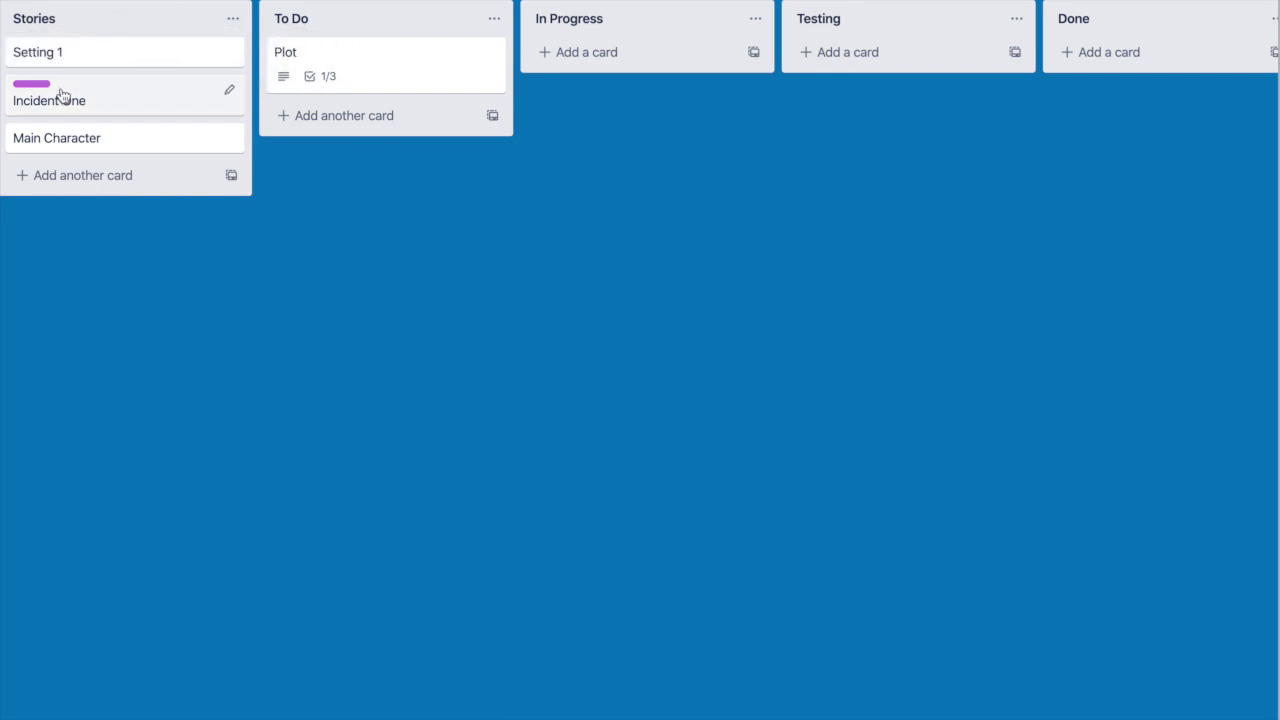
{"action": "left_click", "coordinate": [63, 99]}
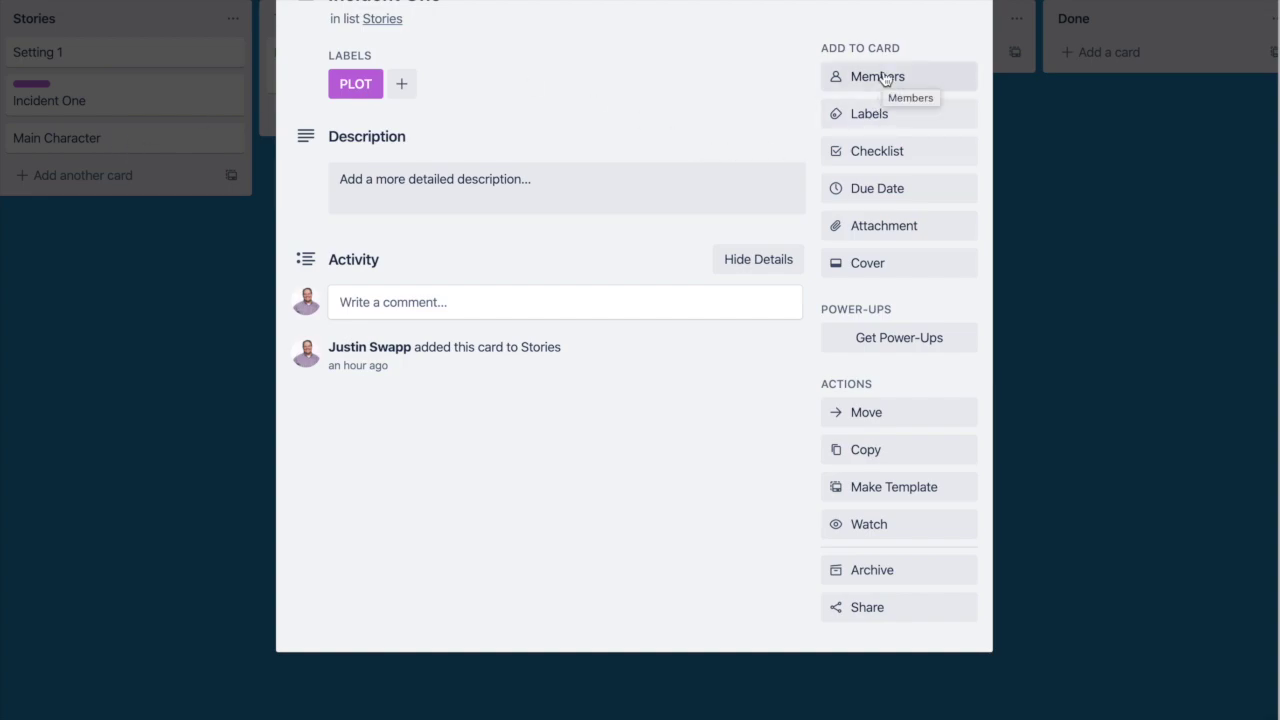
{"action": "left_click", "coordinate": [884, 79]}
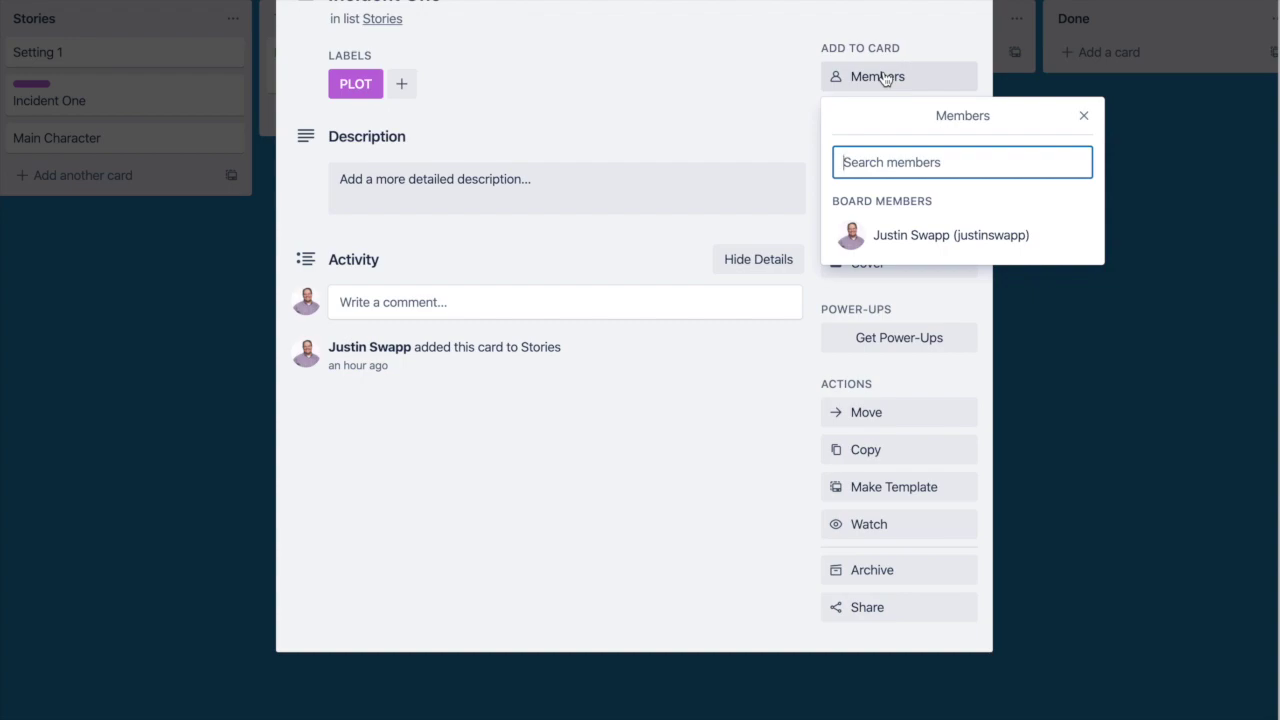
{"action": "left_click", "coordinate": [763, 68]}
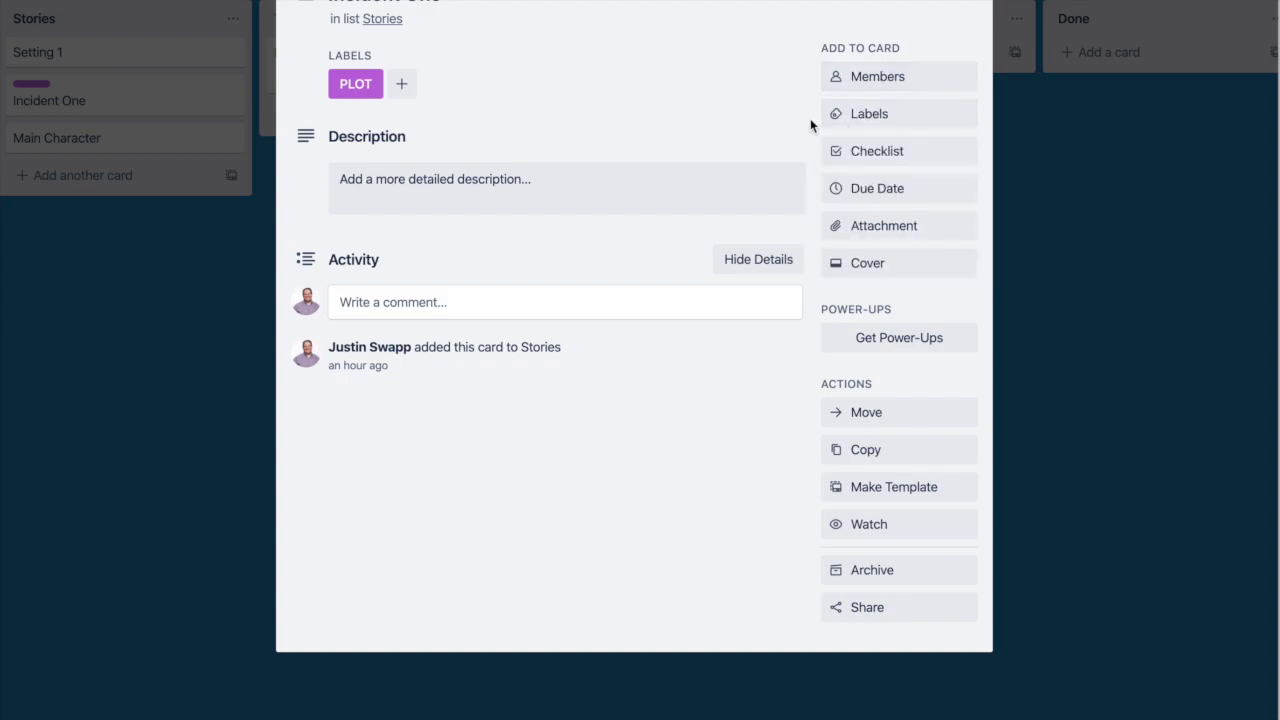
{"action": "left_click", "coordinate": [870, 115]}
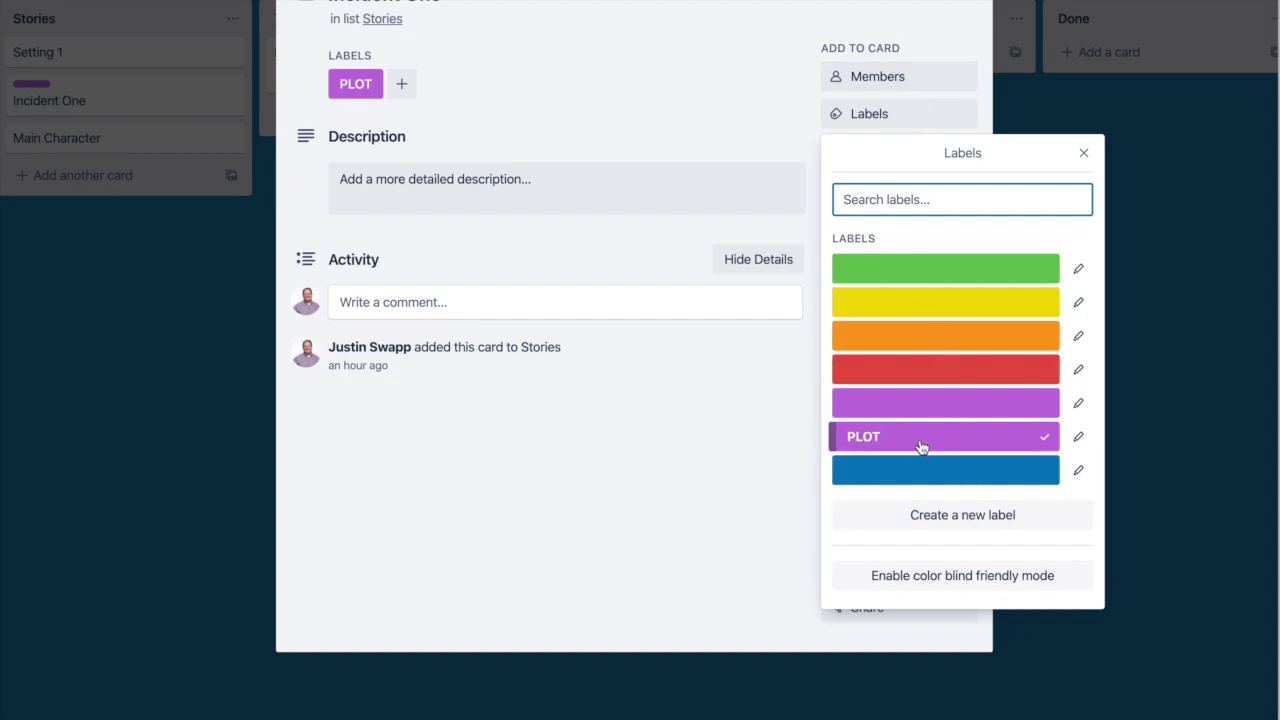
Step: Close the Labels popup and the Incident One card, keeping it in Stories
{"action": "left_click", "coordinate": [900, 20]}
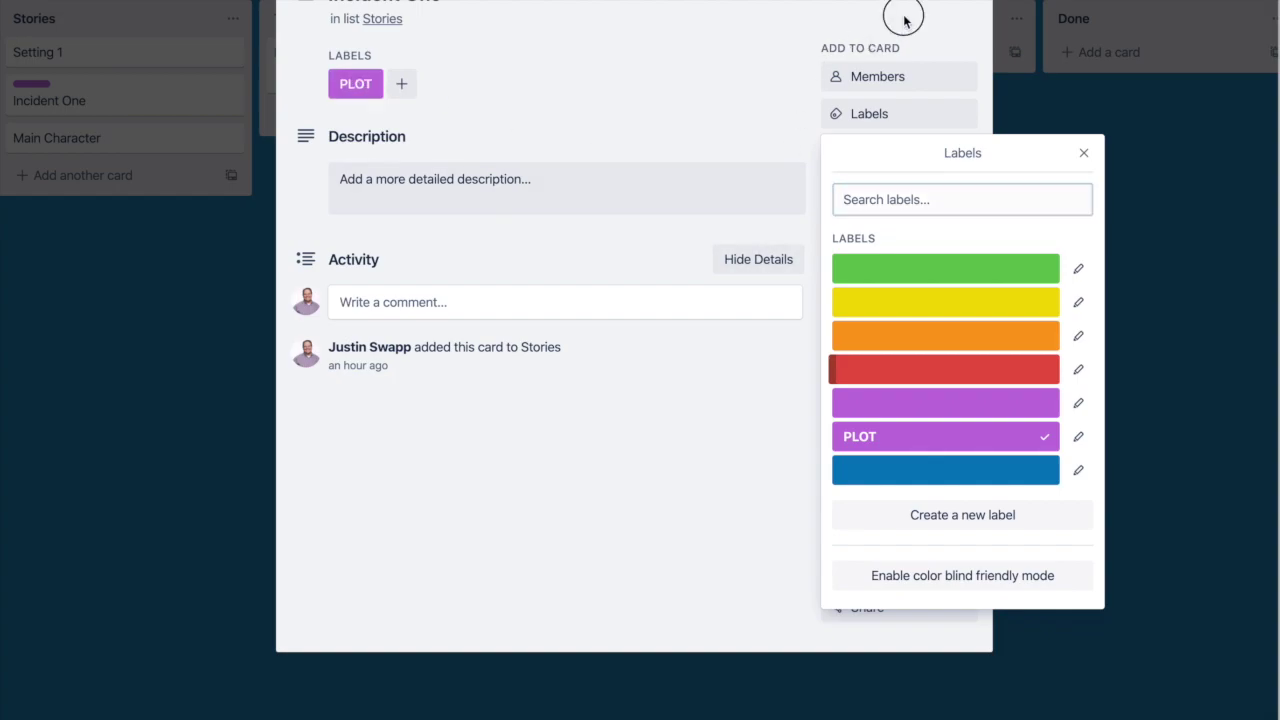
{"action": "left_click", "coordinate": [976, 8]}
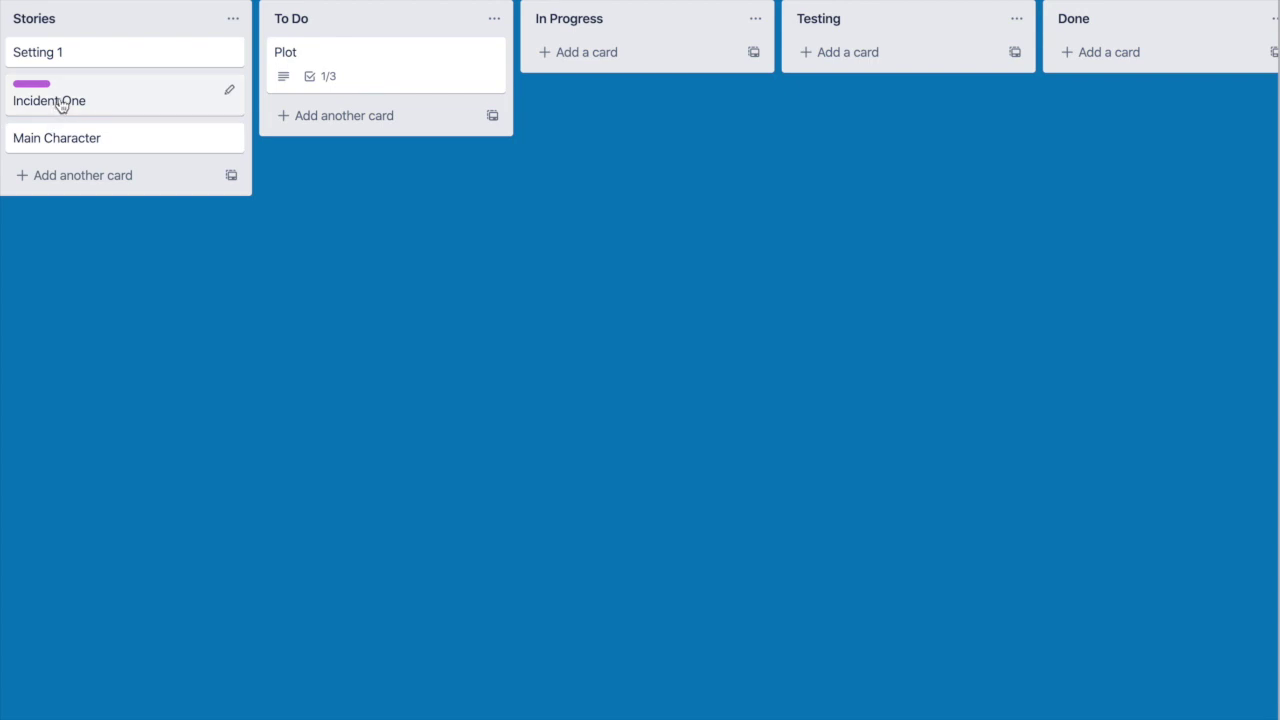
{"action": "mouse_move", "coordinate": [57, 100]}
{"action": "left_mouse_down"}
{"action": "mouse_move", "coordinate": [46, 89]}
{"action": "mouse_move", "coordinate": [180, 89]}
{"action": "mouse_move", "coordinate": [70, 92]}
{"action": "mouse_move", "coordinate": [68, 104]}
{"action": "left_mouse_up"}
Step: Add a checklist to Incident One with items 'asdf', 'asd' and 'sadf'
{"action": "left_click", "coordinate": [68, 104]}
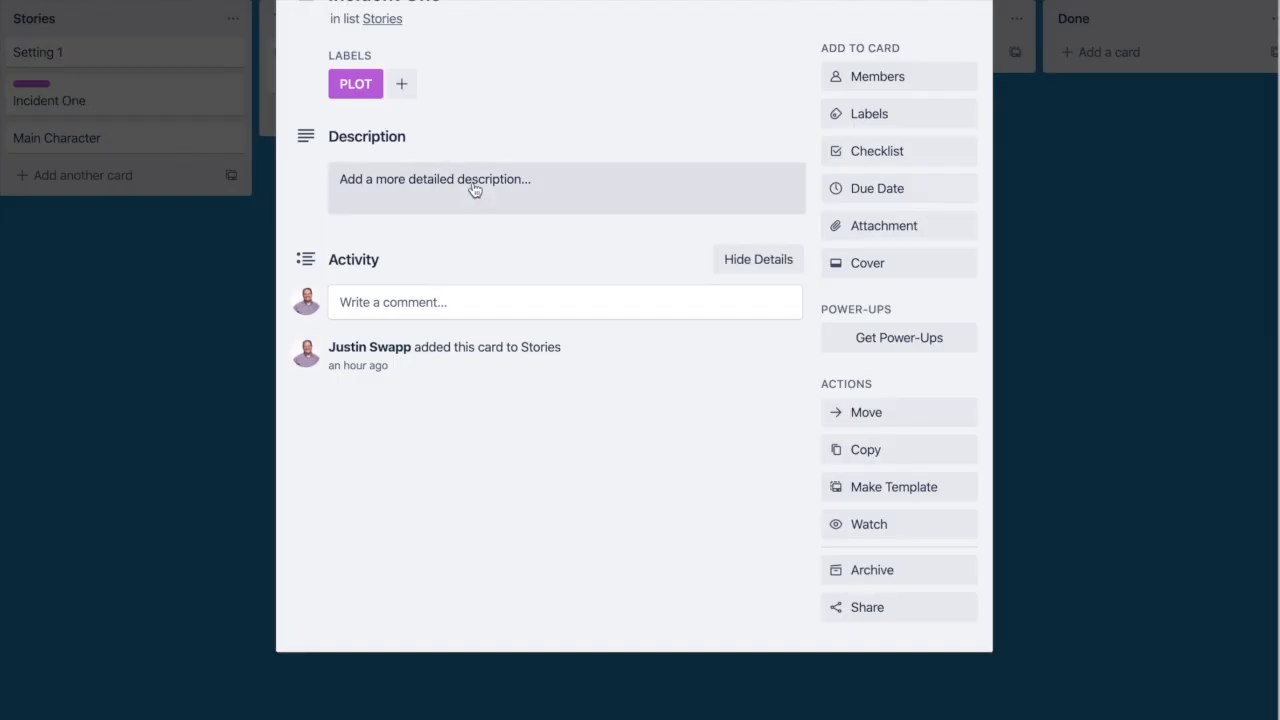
{"action": "left_click", "coordinate": [890, 152]}
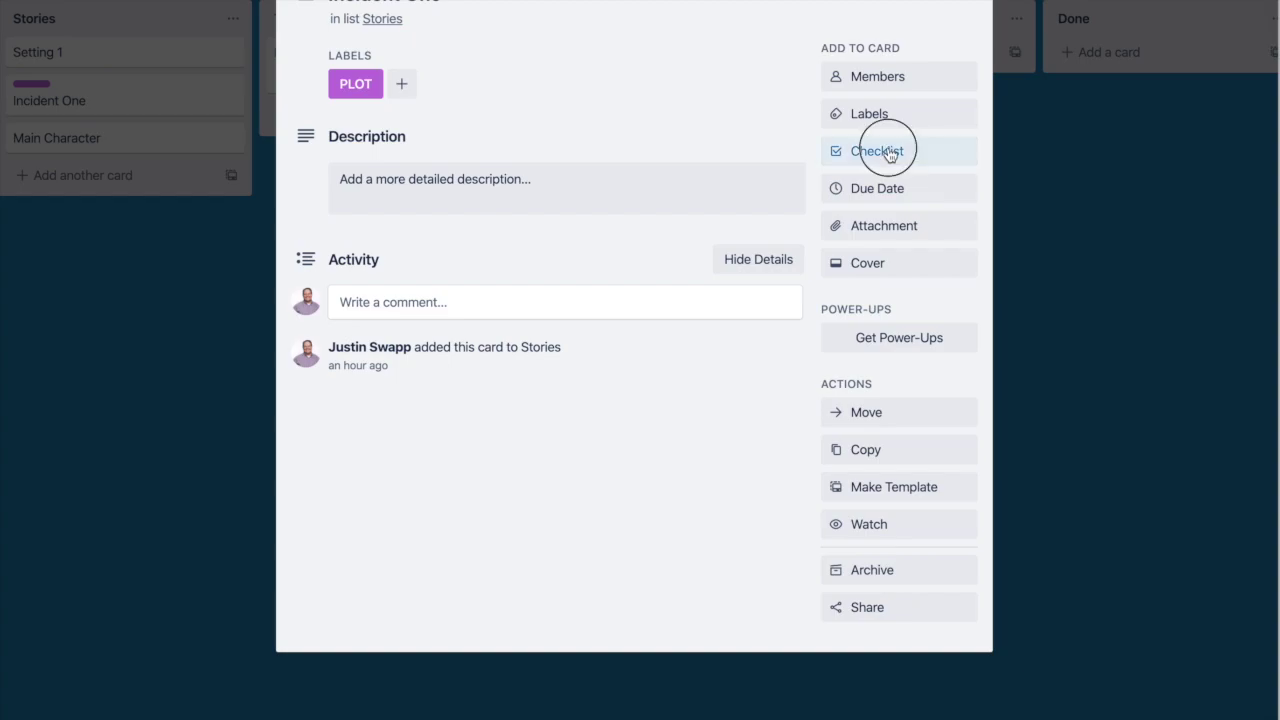
{"action": "key", "text": "Return"}
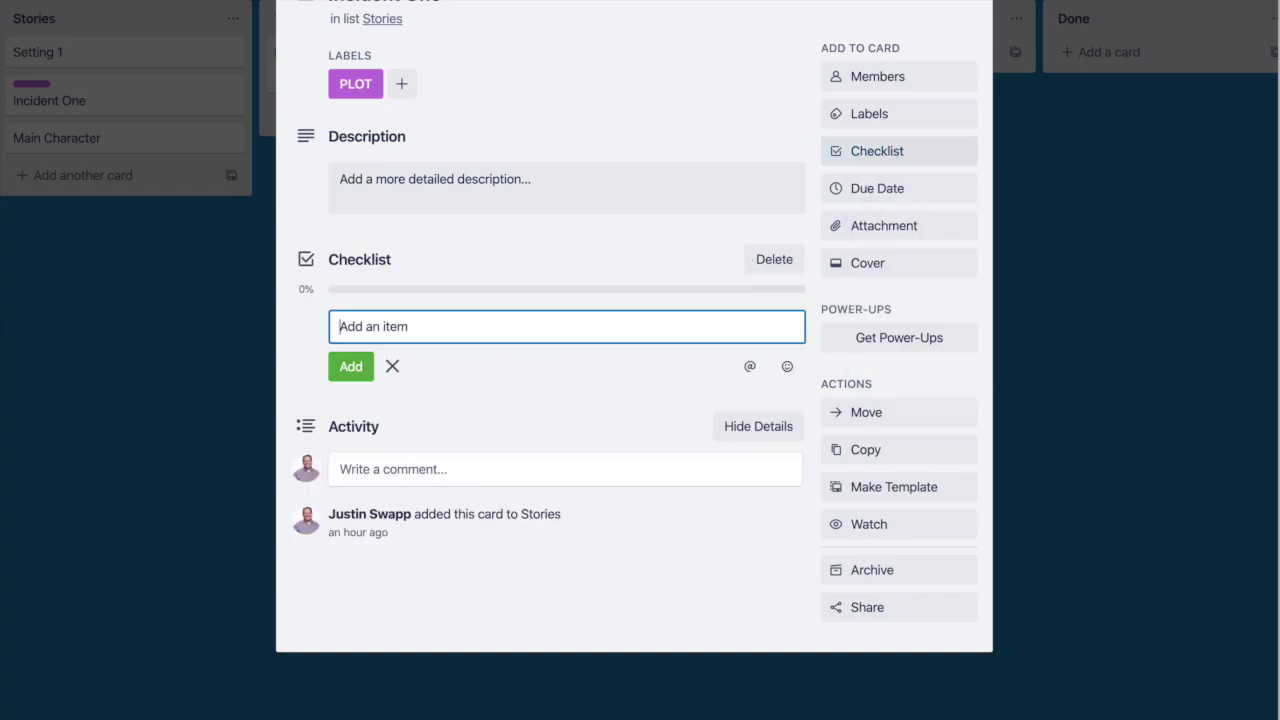
{"action": "type", "text": "asdf"}
{"action": "left_click", "coordinate": [351, 373]}
{"action": "type", "text": "asd"}
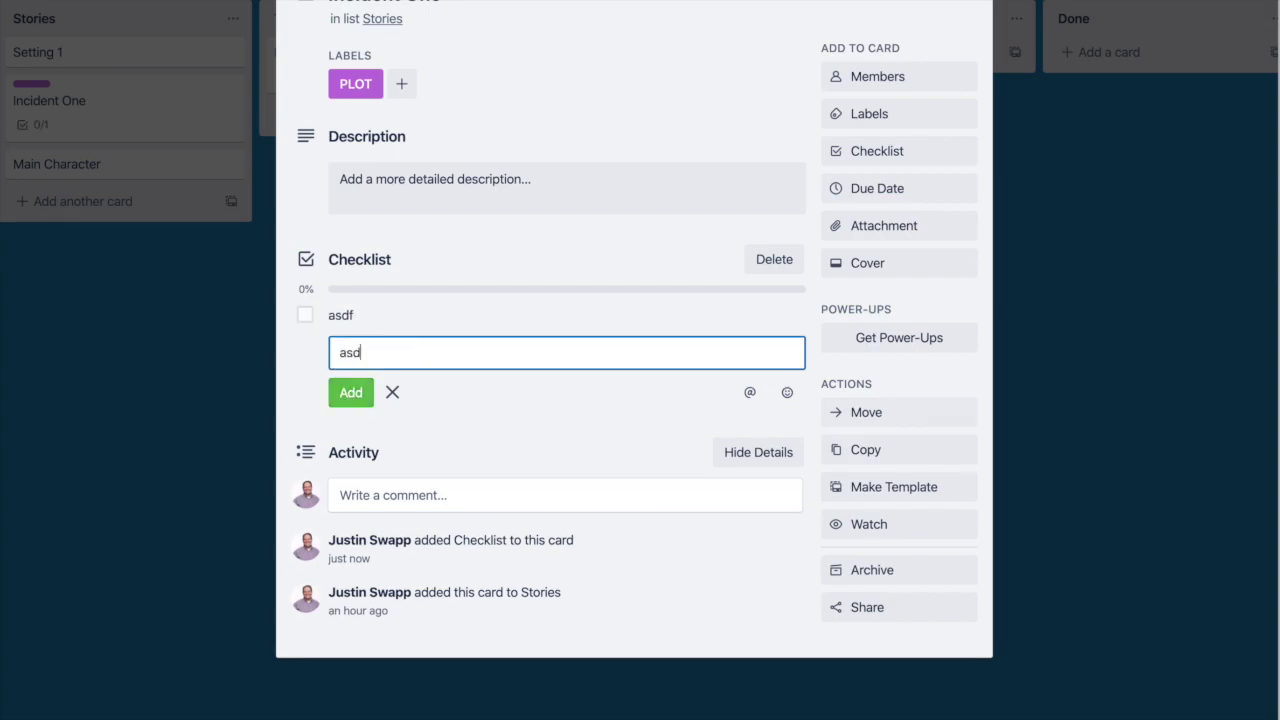
{"action": "left_click", "coordinate": [351, 393]}
{"action": "type", "text": "sadf"}
{"action": "left_click", "coordinate": [341, 420]}
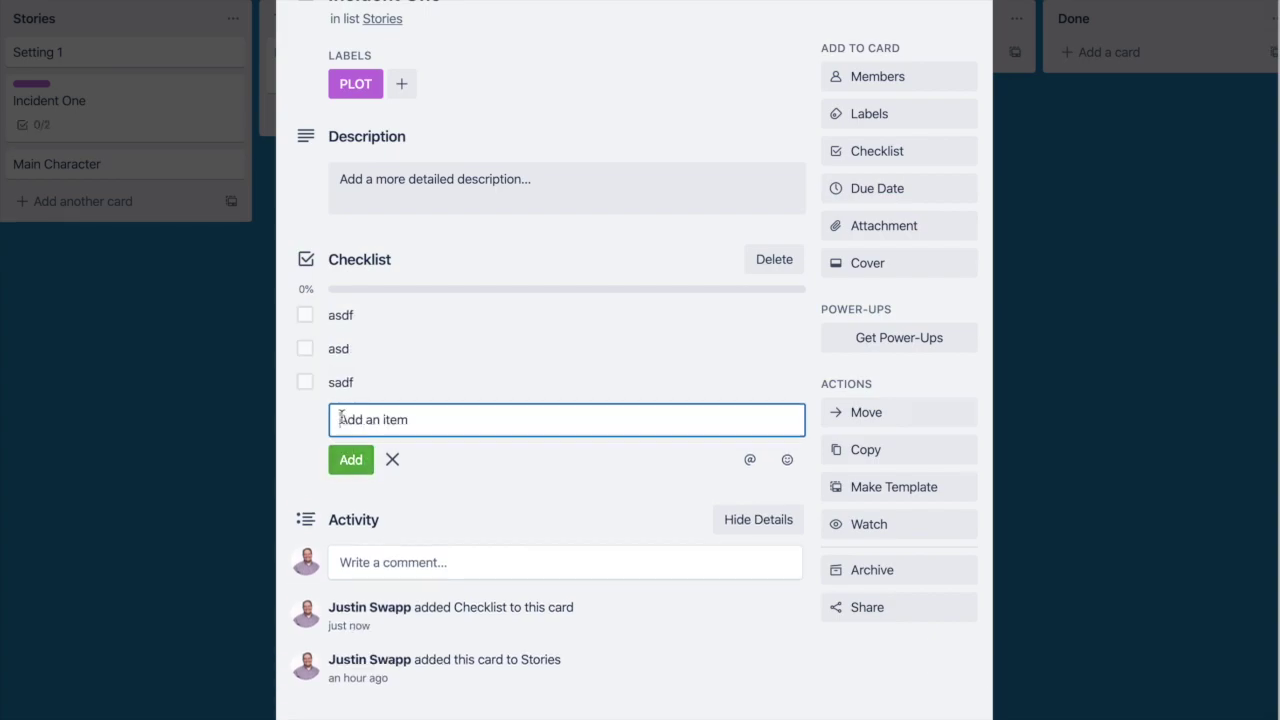
Step: Tick the first checklist item, rename it 'Main ...', and close the card
{"action": "left_click", "coordinate": [305, 315]}
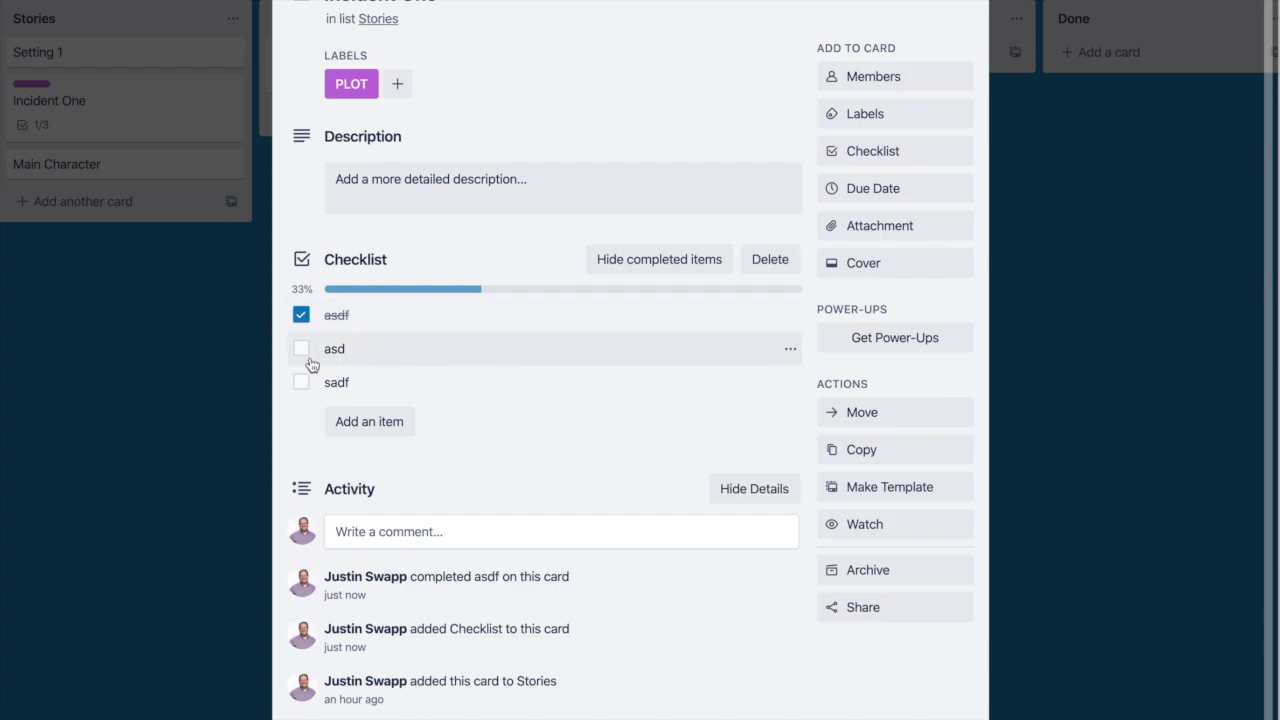
{"action": "left_click", "coordinate": [340, 318]}
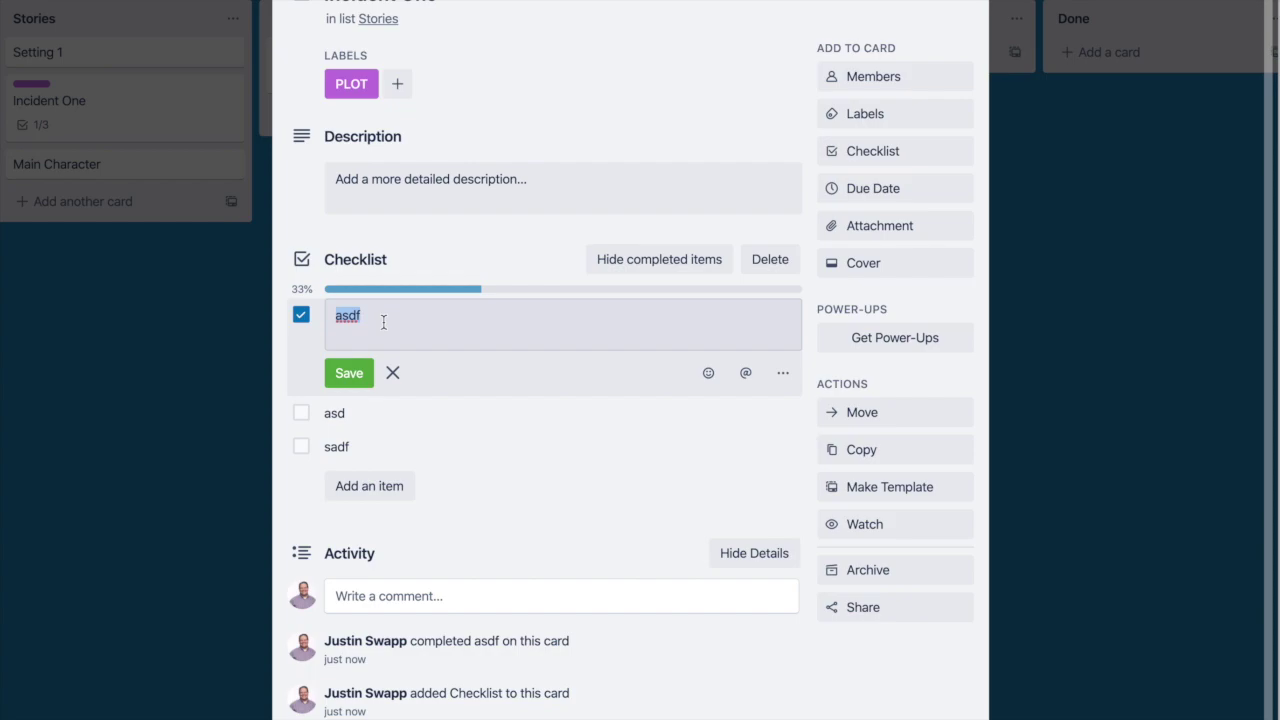
{"action": "type", "text": "Main ..."}
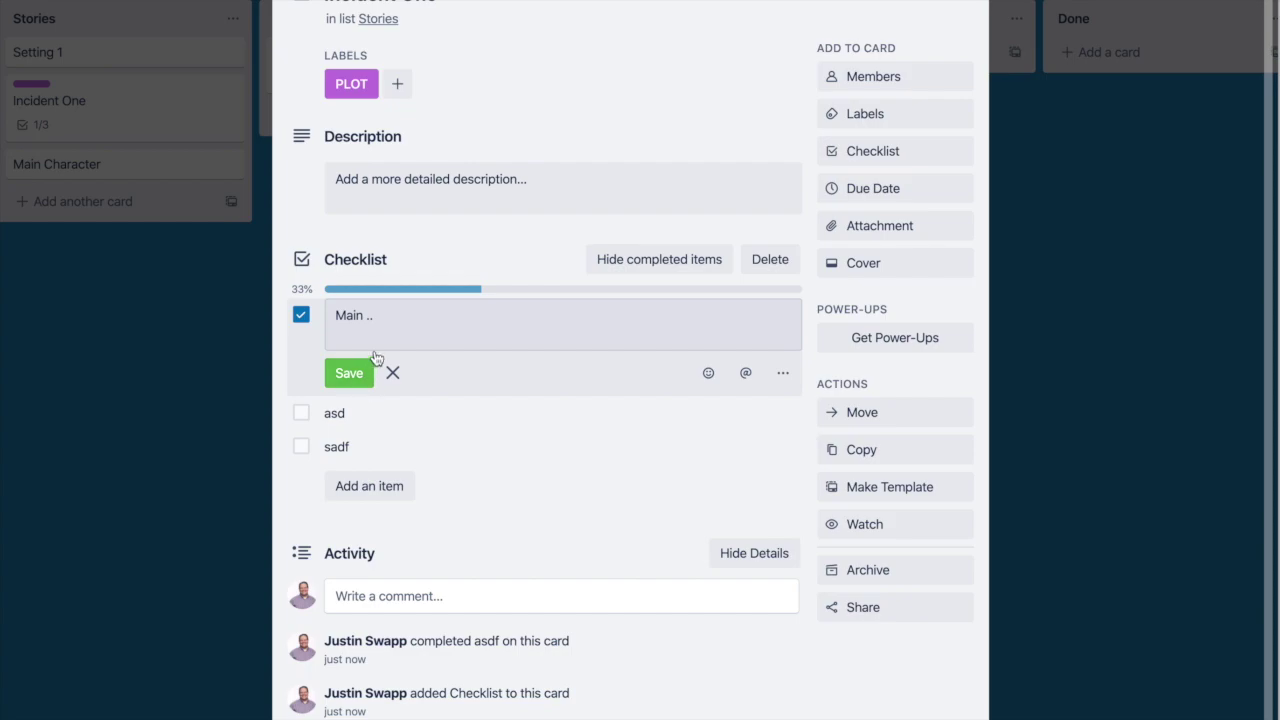
{"action": "left_click", "coordinate": [366, 368]}
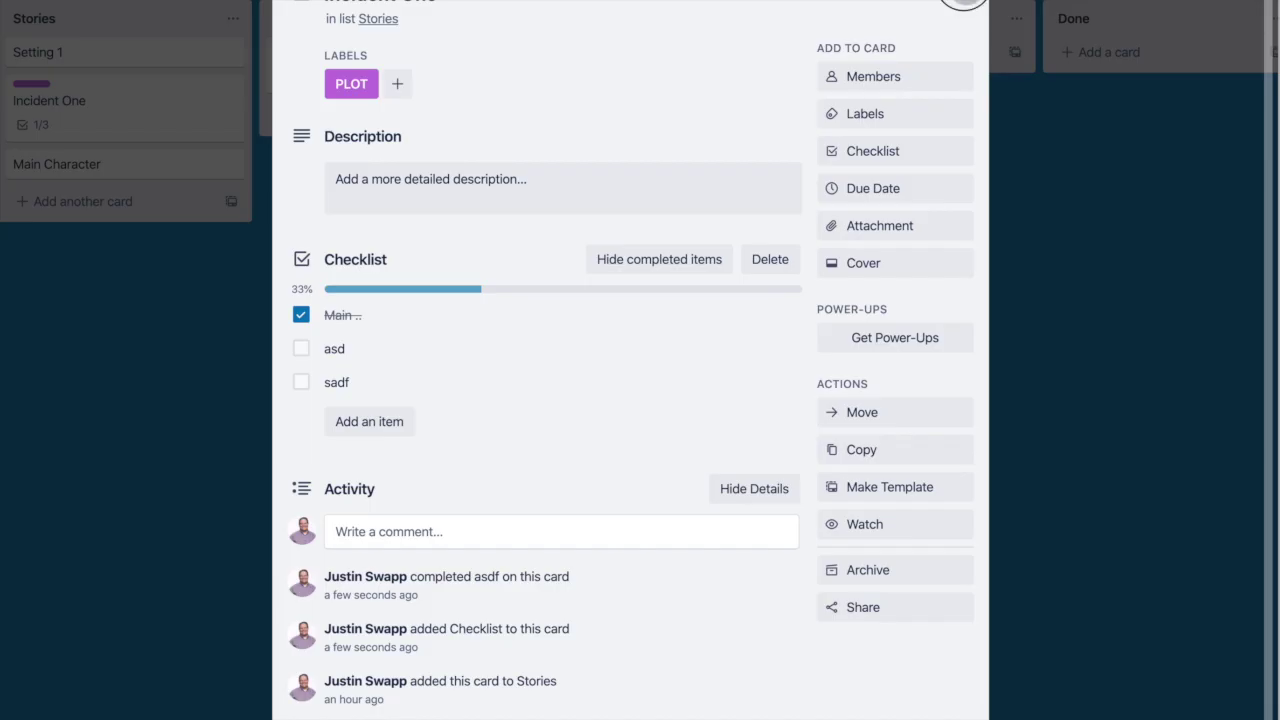
{"action": "left_click", "coordinate": [962, 8]}
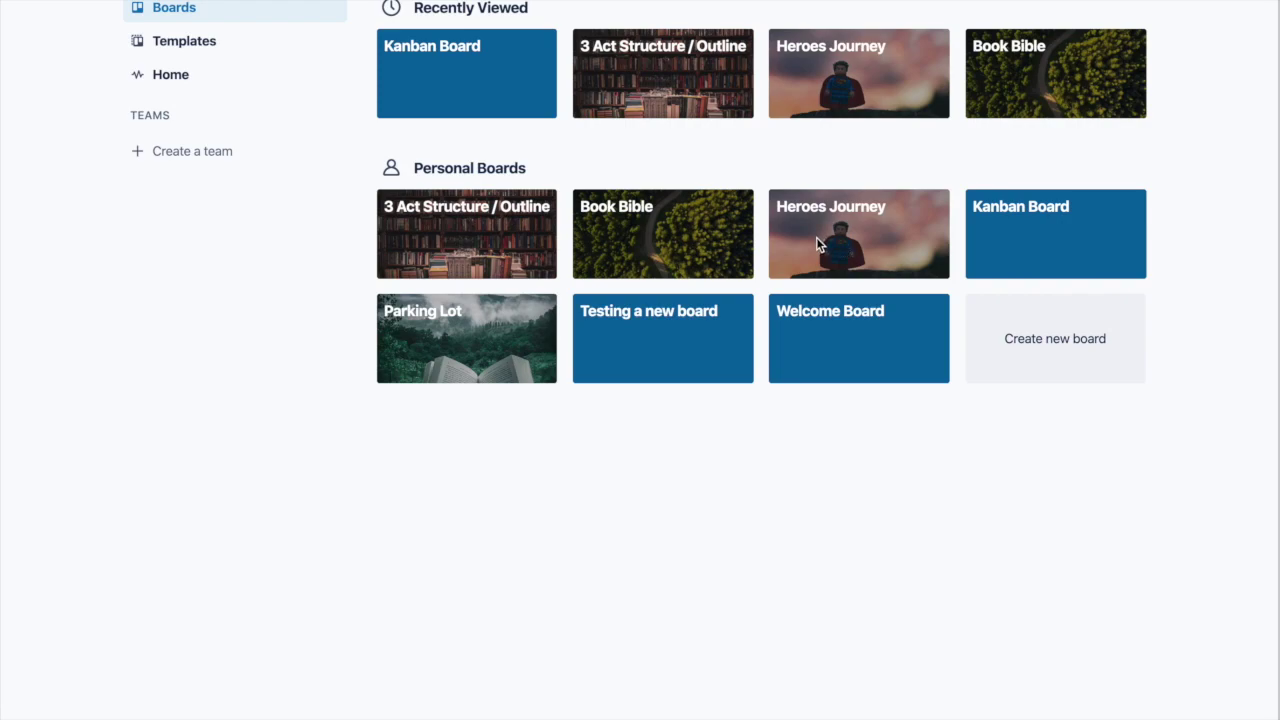
Step: Open the Heroes Journey board and dismiss the Add List prompt
{"action": "left_click", "coordinate": [816, 242]}
{"action": "double_click", "coordinate": [816, 242]}
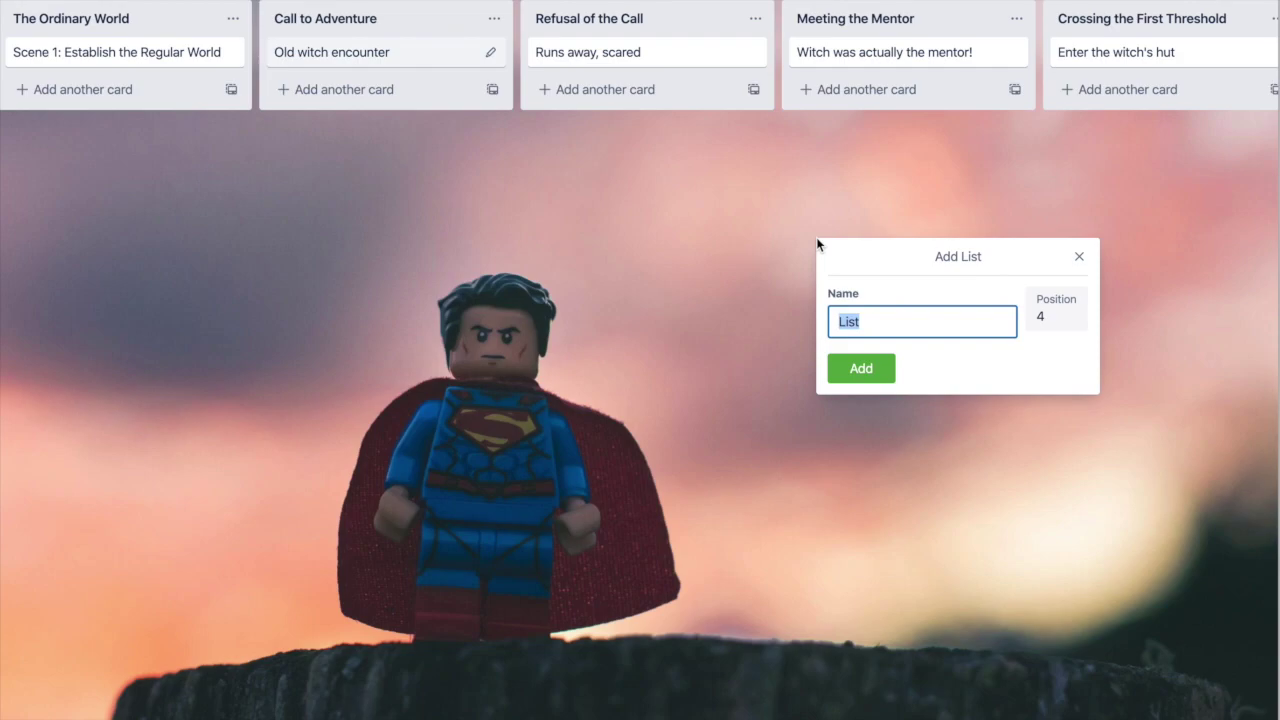
{"action": "left_click", "coordinate": [1079, 256]}
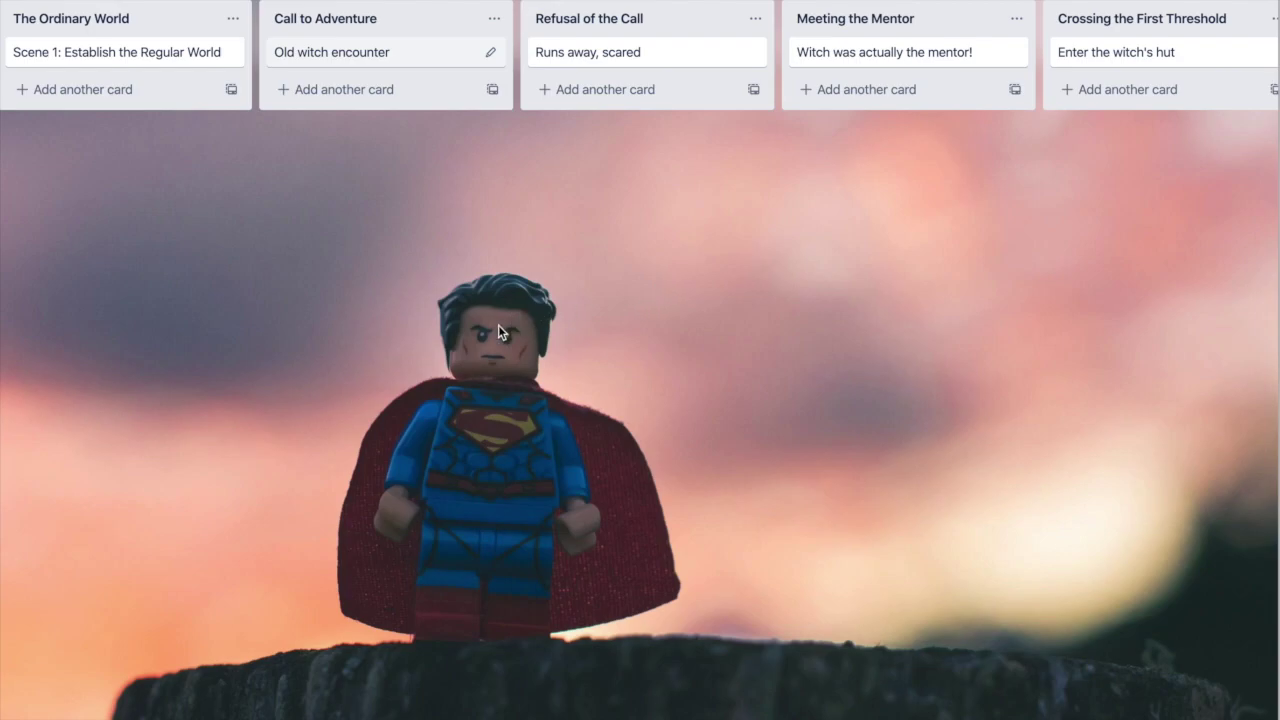
{"action": "left_click", "coordinate": [1245, 7]}
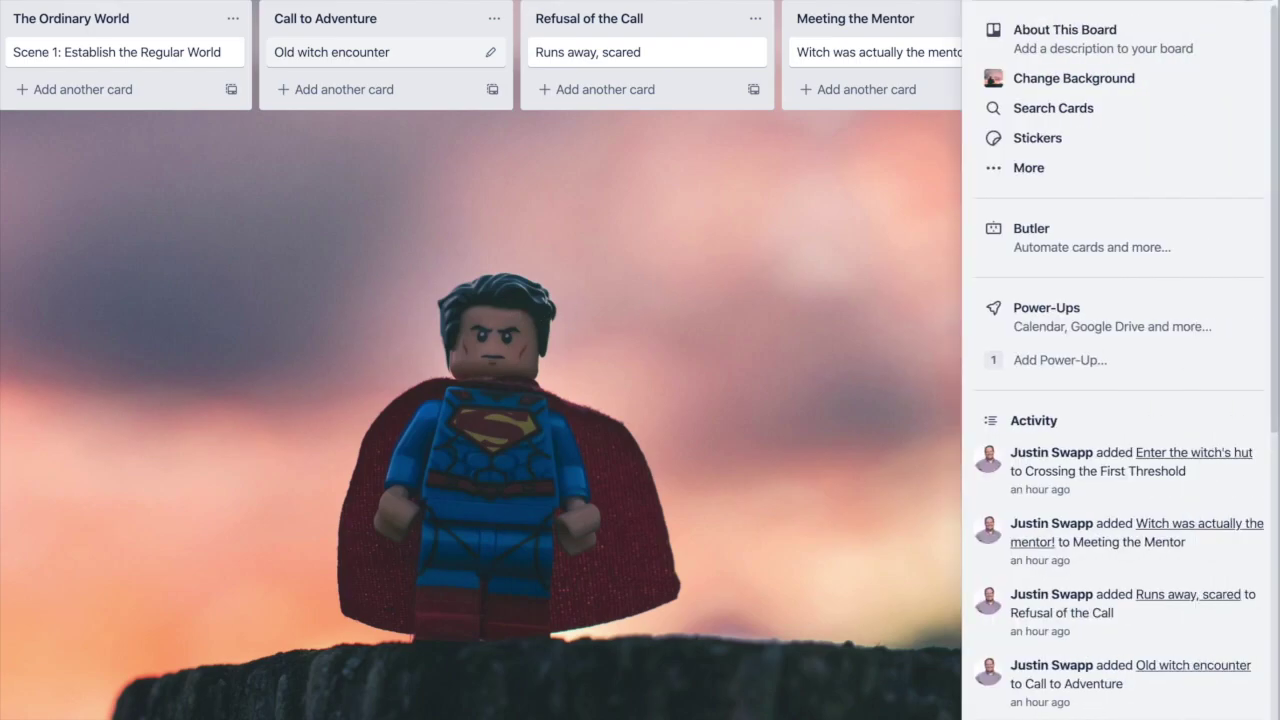
{"action": "left_click", "coordinate": [1128, 83]}
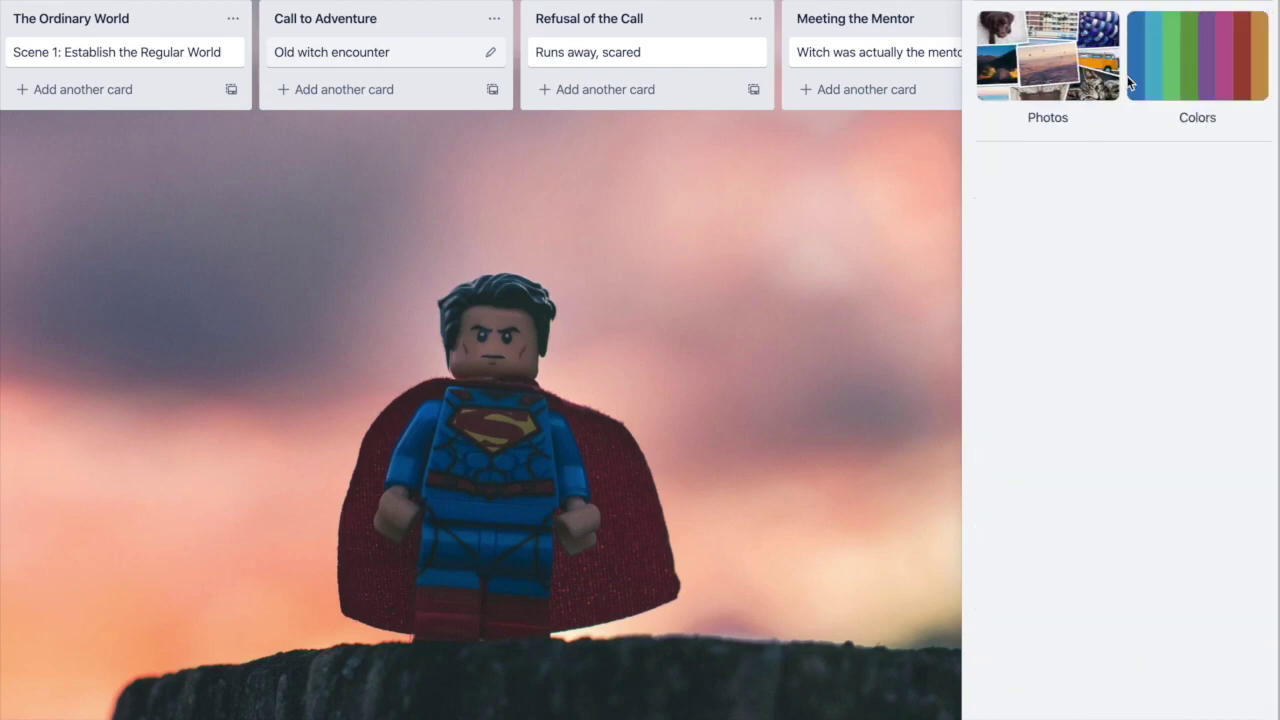
{"action": "left_click", "coordinate": [1060, 85]}
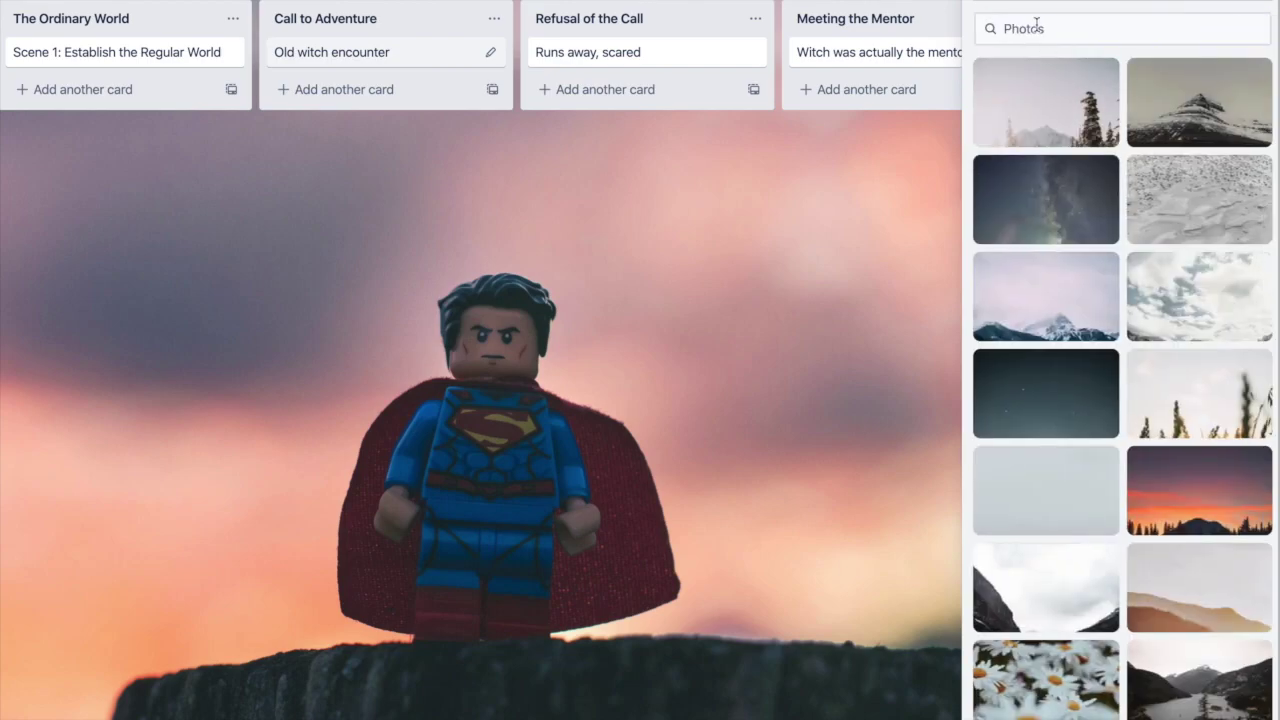
{"action": "scroll", "coordinate": [1185, 153], "scroll_direction": "down", "scroll_amount": 10}
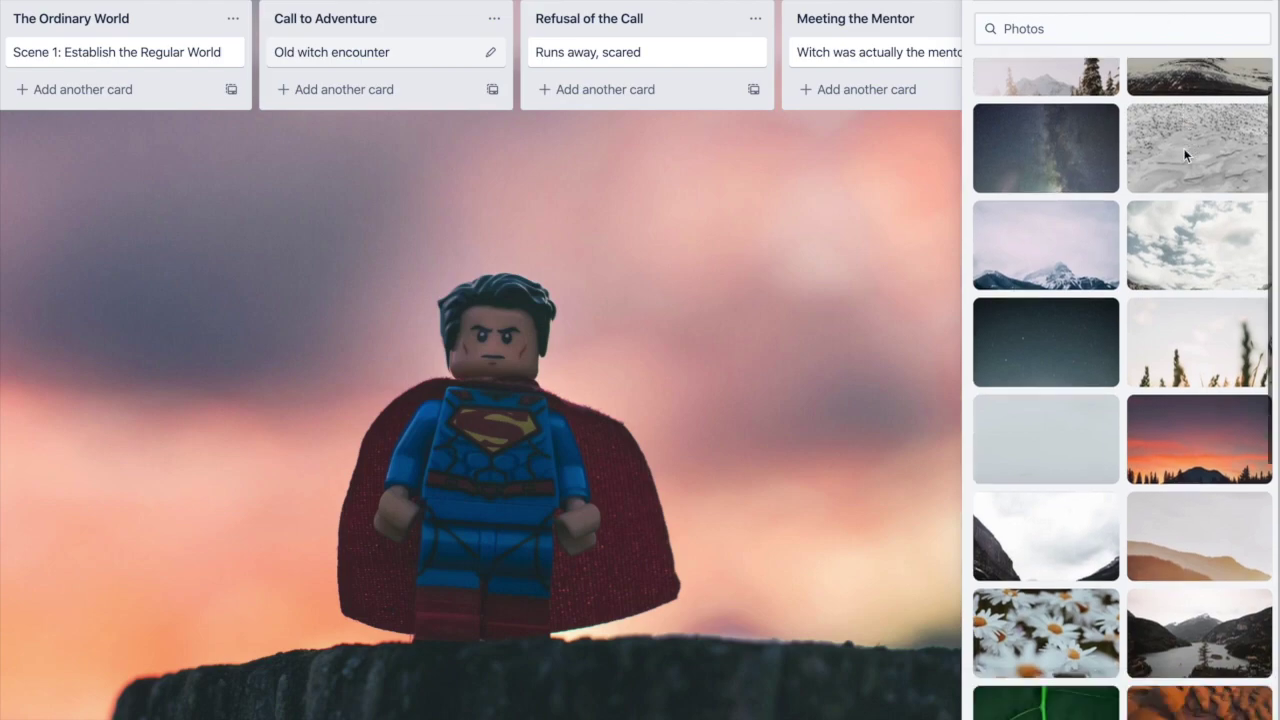
{"action": "scroll", "coordinate": [1185, 153], "scroll_direction": "up", "scroll_amount": 10}
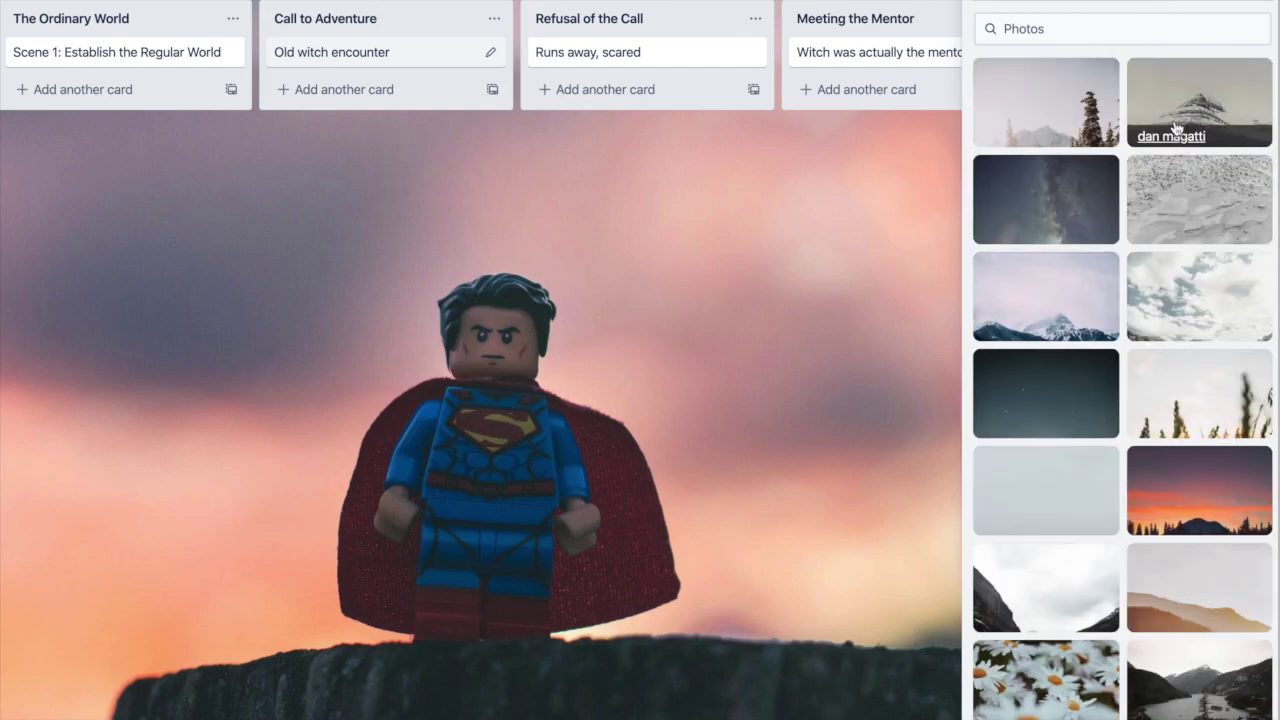
{"action": "left_click", "coordinate": [1086, 25]}
{"action": "type", "text": "HERO"}
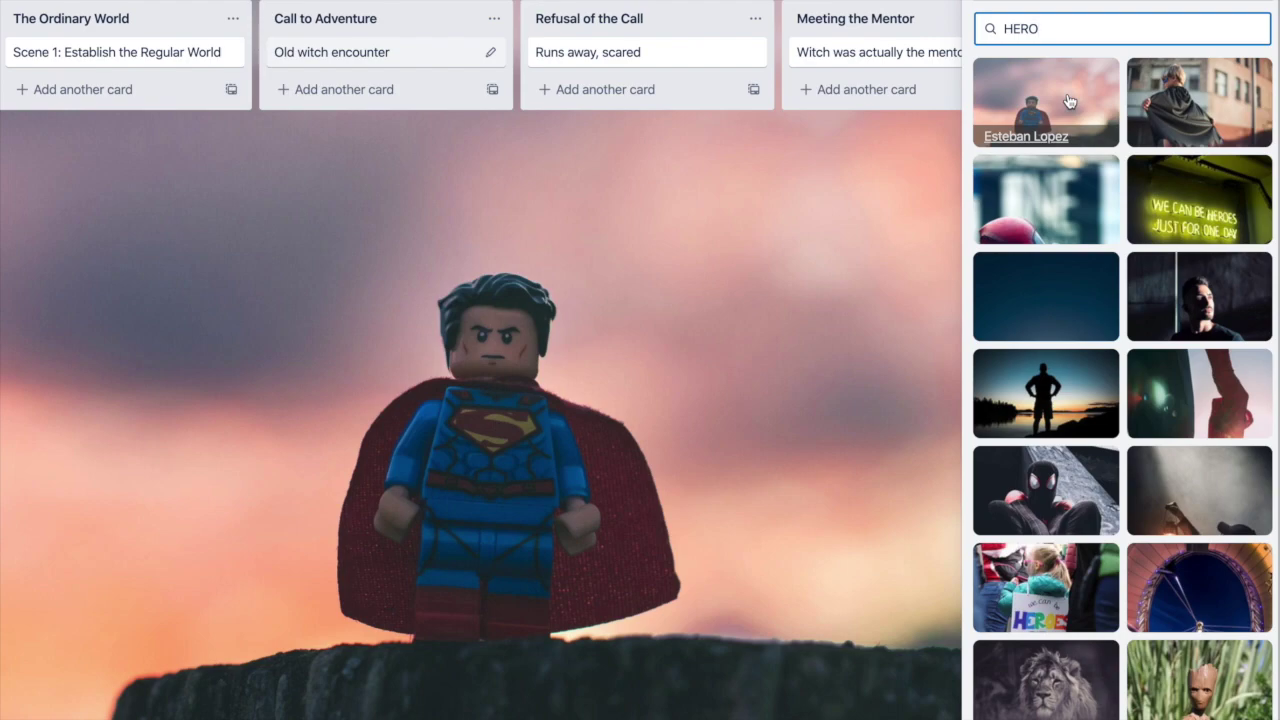
{"action": "left_click", "coordinate": [948, 127]}
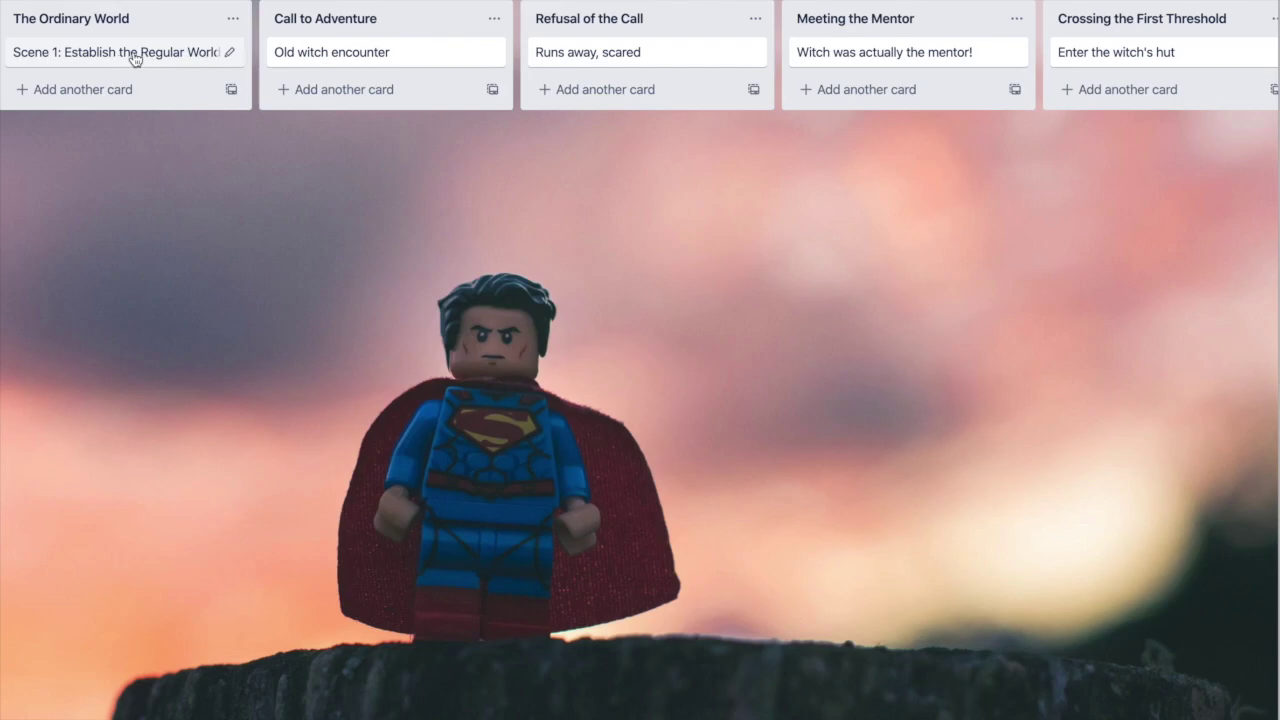
Step: Look over the Scene 1: Establish the Regular World card, then browse across the Heroes Journey lists
{"action": "left_click", "coordinate": [112, 63]}
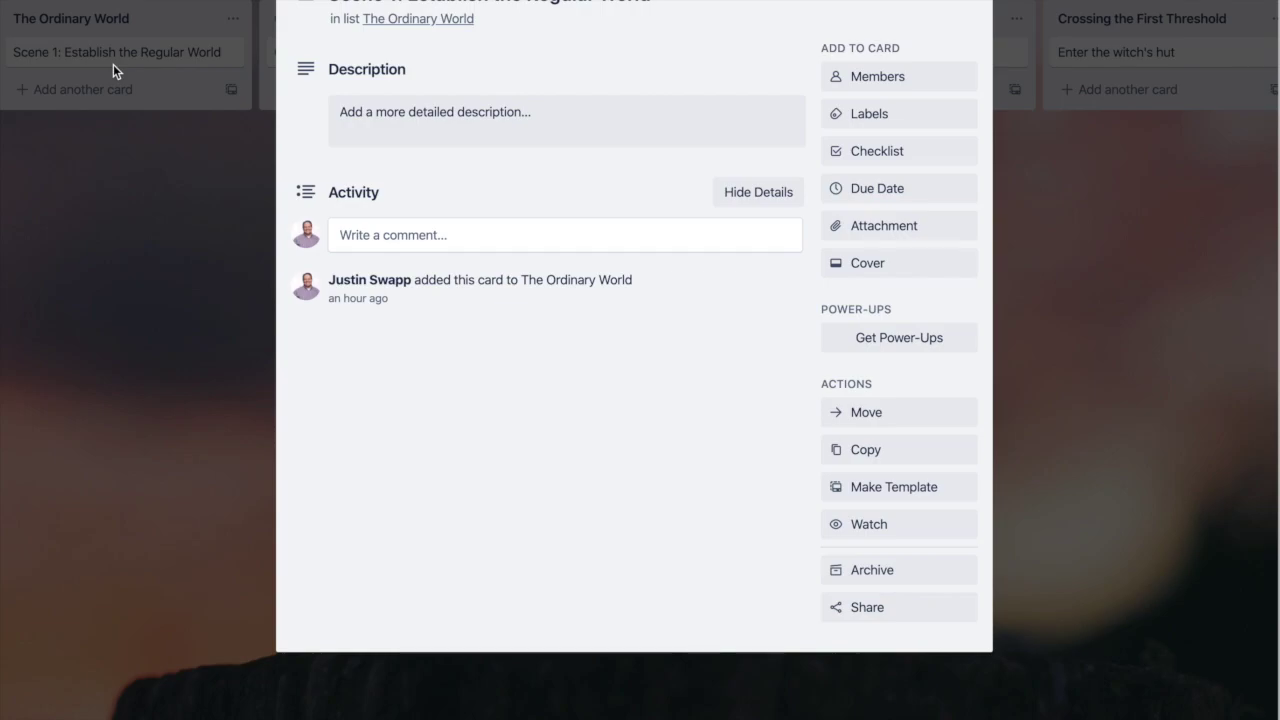
{"action": "left_click", "coordinate": [167, 270]}
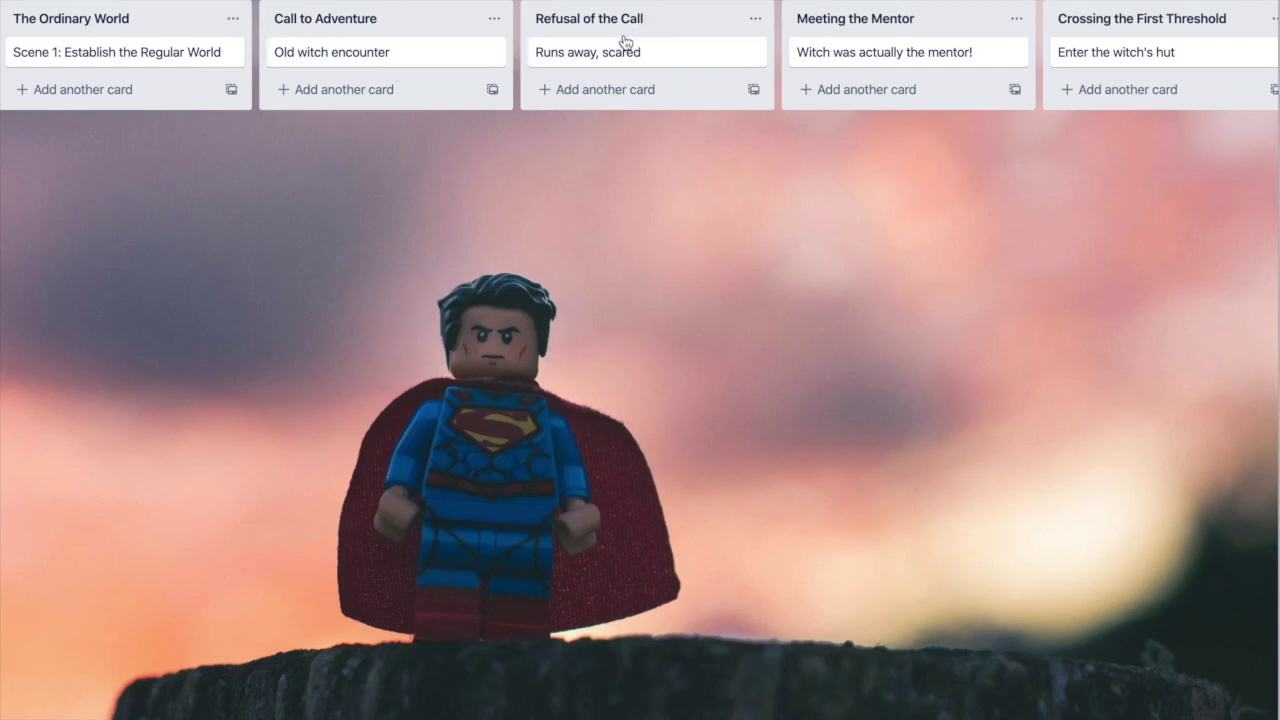
{"action": "scroll", "coordinate": [726, 75], "scroll_direction": "right", "scroll_amount": 2}
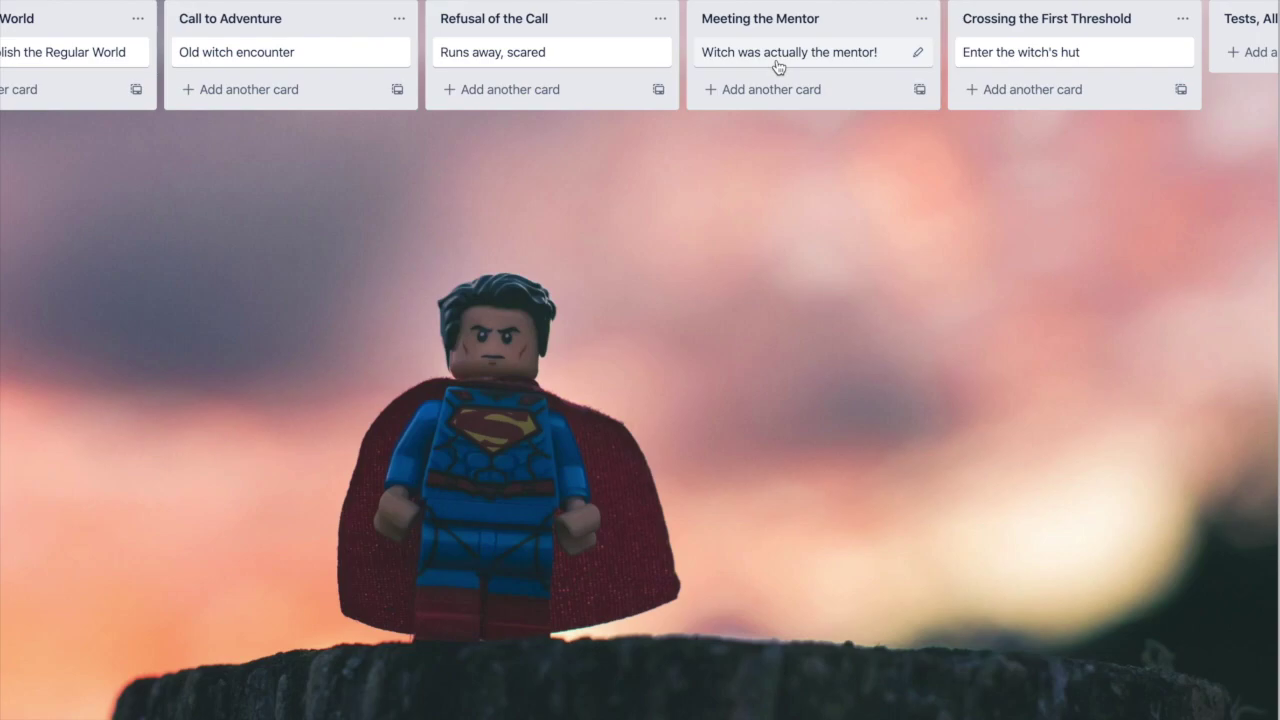
{"action": "scroll", "coordinate": [778, 66], "scroll_direction": "right", "scroll_amount": 5}
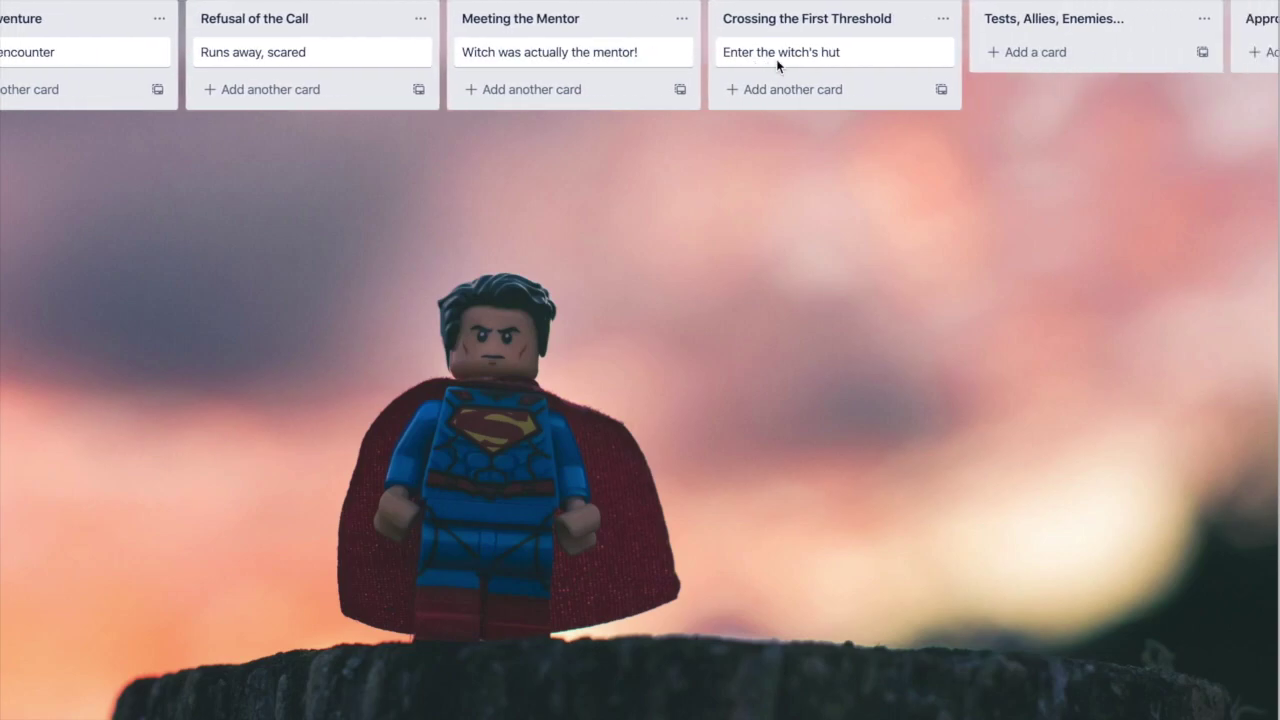
{"action": "scroll", "coordinate": [776, 59], "scroll_direction": "right", "scroll_amount": 2}
{"action": "scroll", "coordinate": [777, 62], "scroll_direction": "right", "scroll_amount": 1}
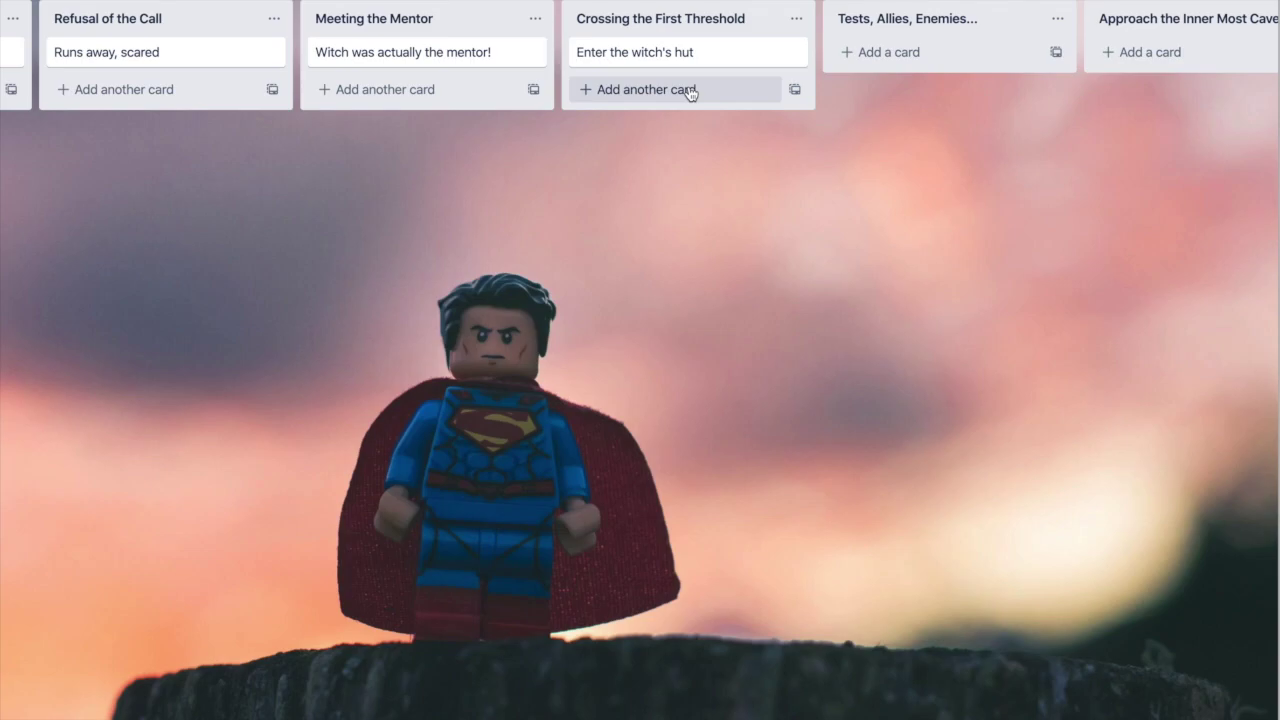
{"action": "scroll", "coordinate": [690, 93], "scroll_direction": "left", "scroll_amount": 8}
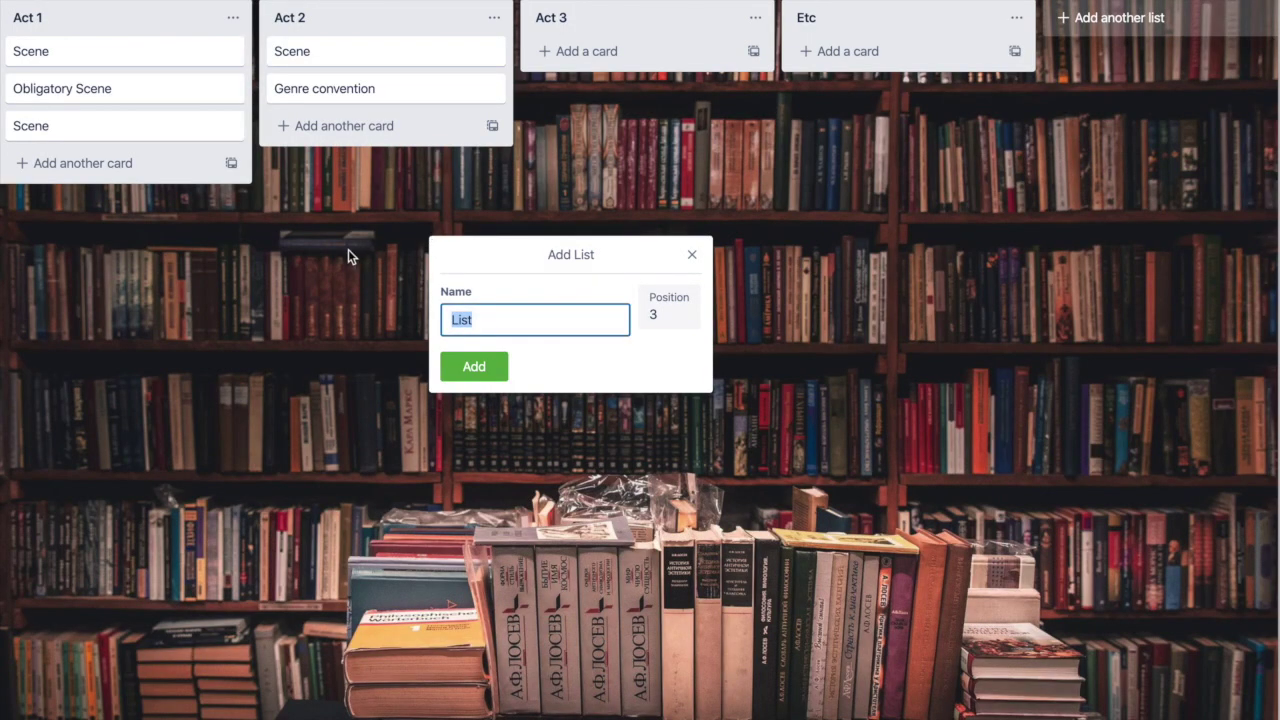
Step: Dismiss the Add List popup and re-enter the third list's title as 'Act 3'
{"action": "left_click", "coordinate": [344, 285]}
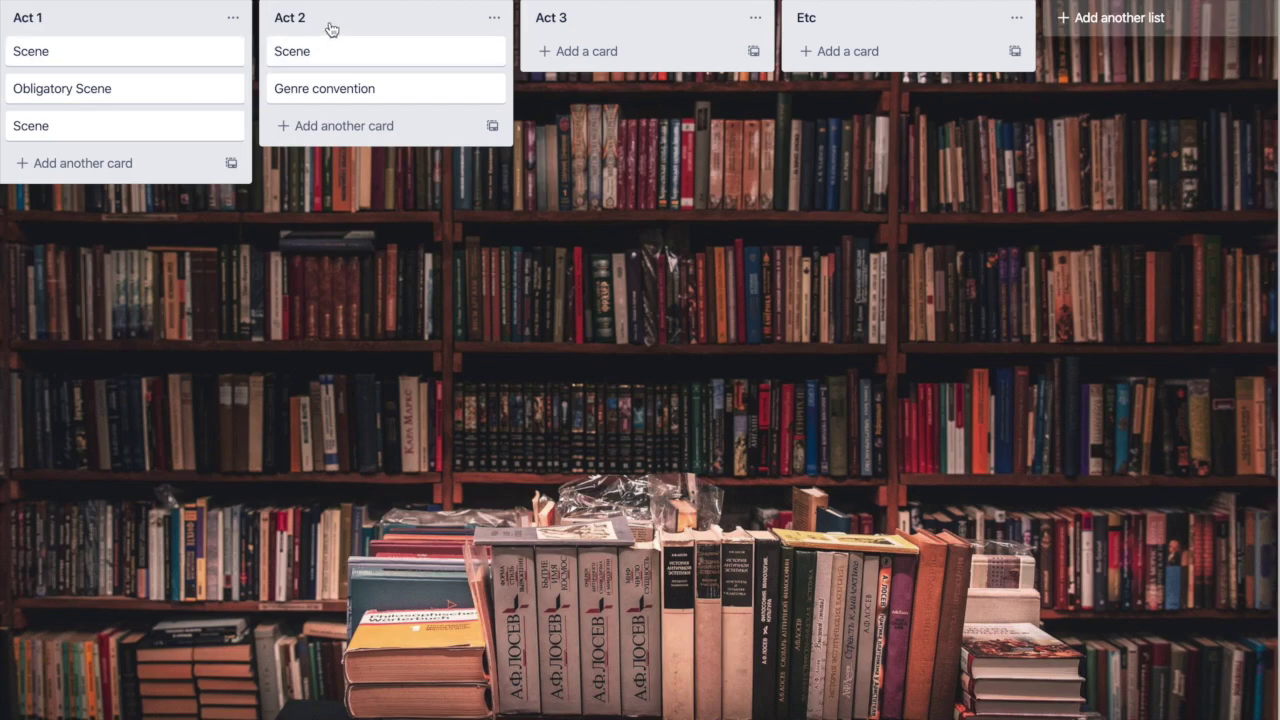
{"action": "left_click", "coordinate": [590, 18]}
{"action": "left_click", "coordinate": [590, 18]}
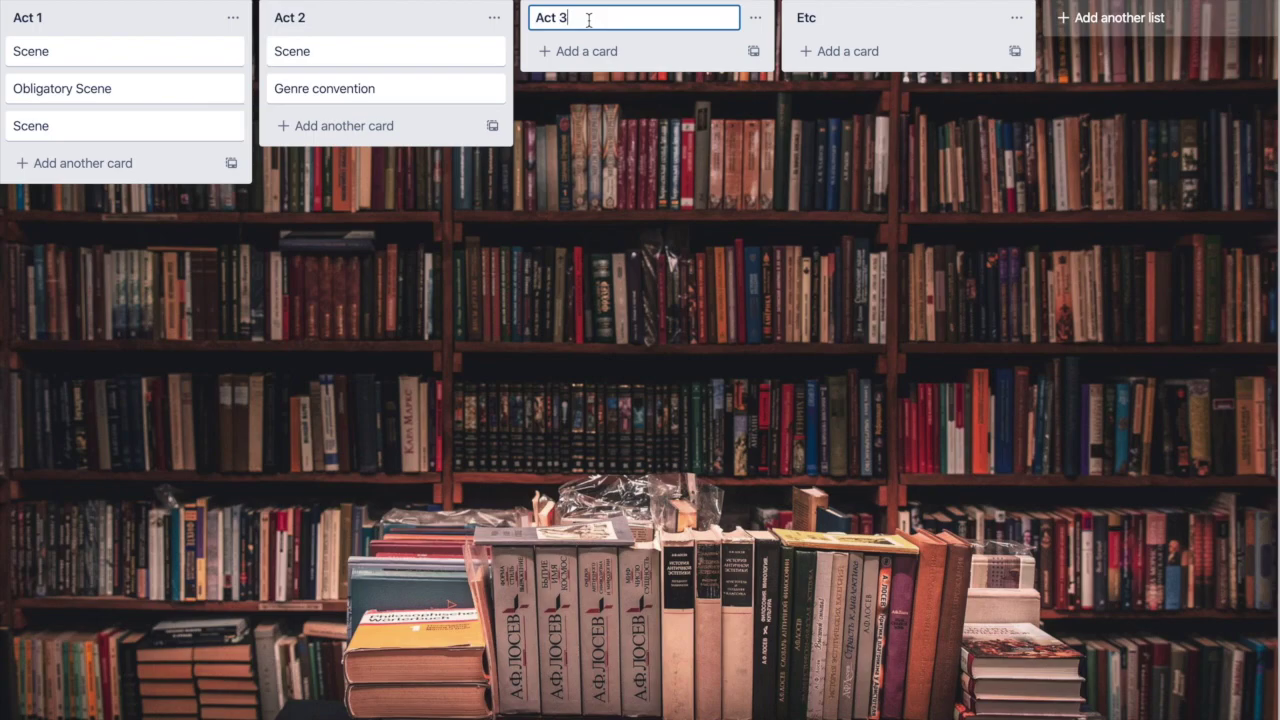
{"action": "key", "text": "BackSpace"}
{"action": "key", "text": "BackSpace"}
{"action": "key", "text": "BackSpace"}
{"action": "key", "text": "BackSpace"}
{"action": "type", "text": "Act 3"}
{"action": "key", "text": "Return"}
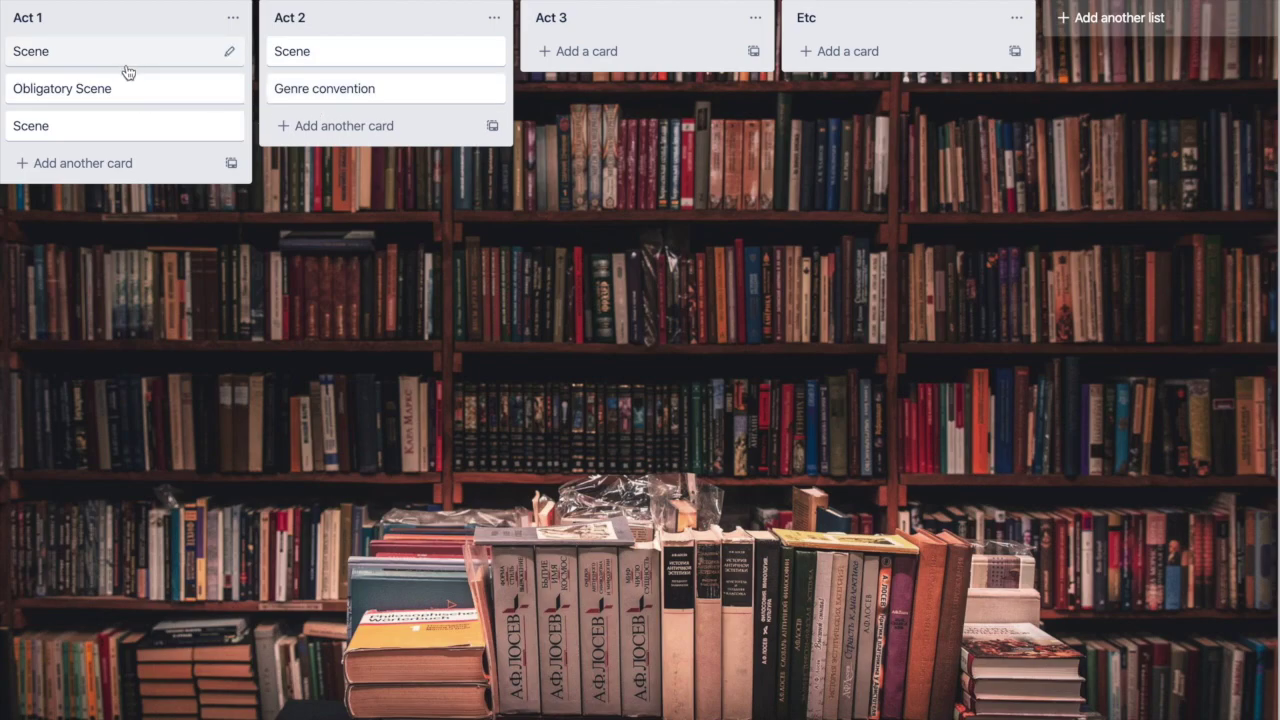
Step: Retitle Act 1's first Scene card to Call to adventure and drag it below the other Act 1 cards
{"action": "left_click", "coordinate": [72, 55]}
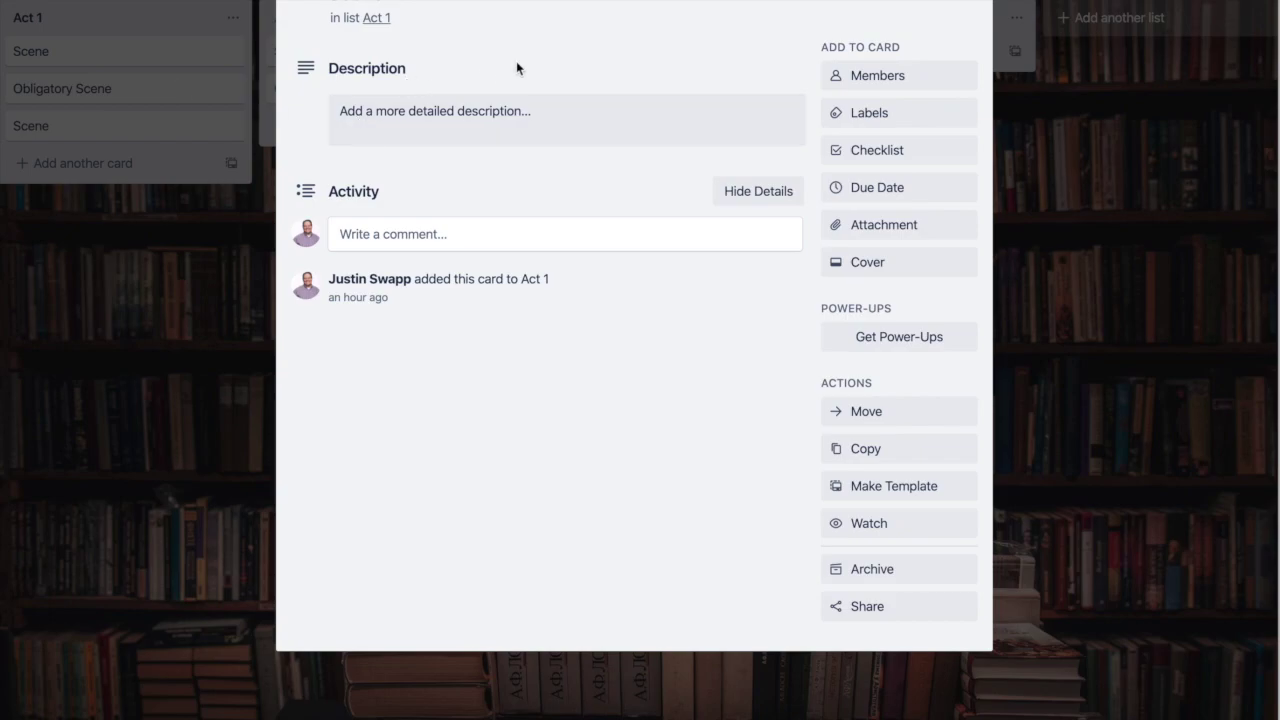
{"action": "left_click_drag", "start_coordinate": [388, 4], "coordinate": [271, 3]}
{"action": "type", "text": "Setup"}
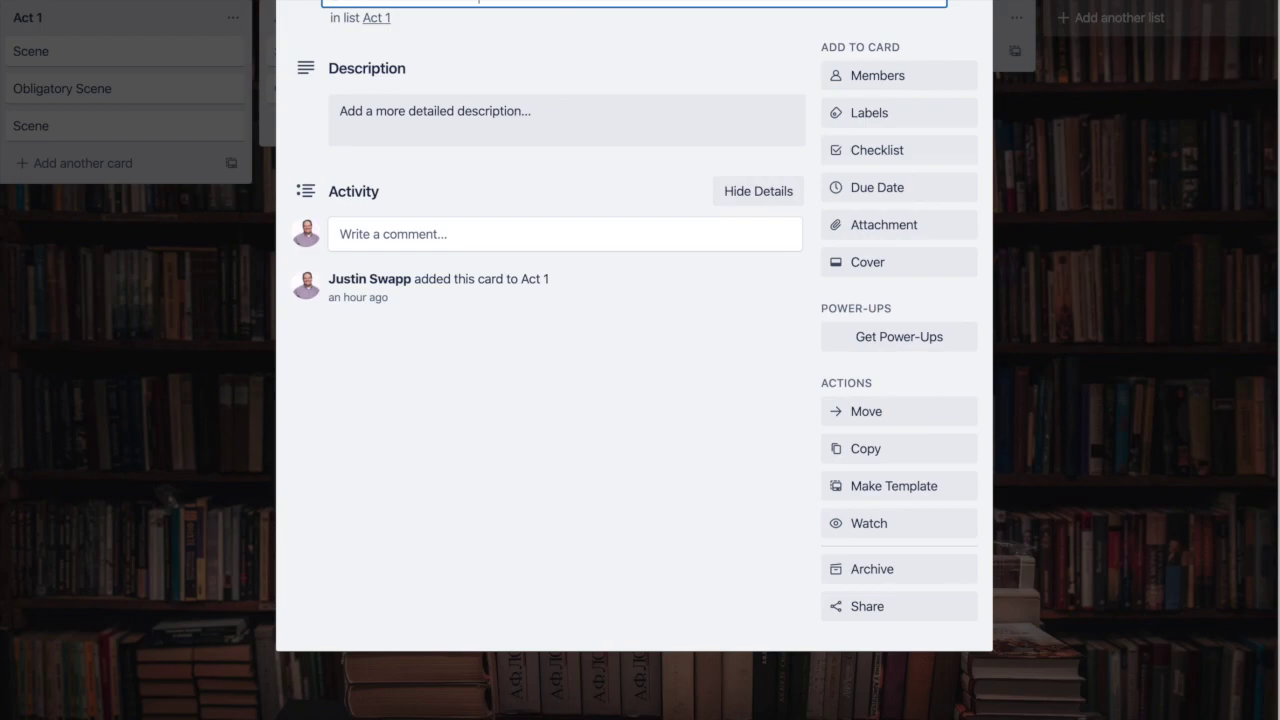
{"action": "key", "text": "Return"}
{"action": "left_click", "coordinate": [186, 371]}
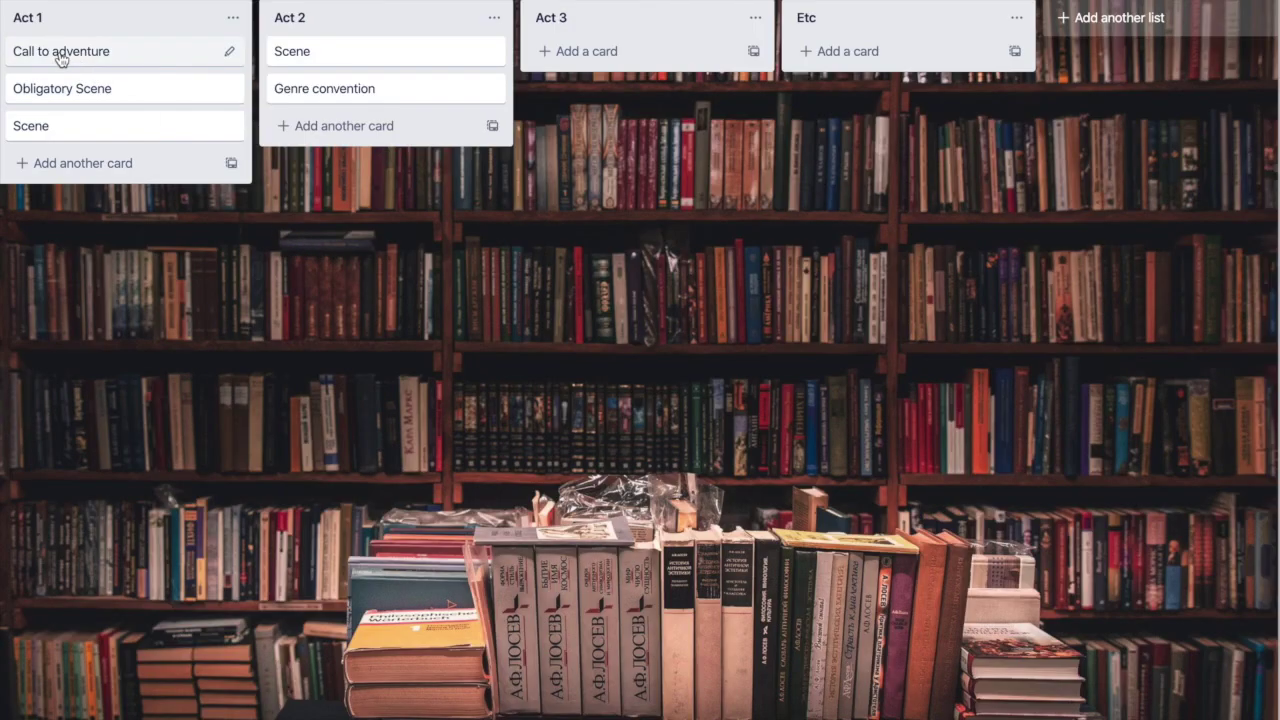
{"action": "left_click_drag", "start_coordinate": [106, 56], "coordinate": [86, 94]}
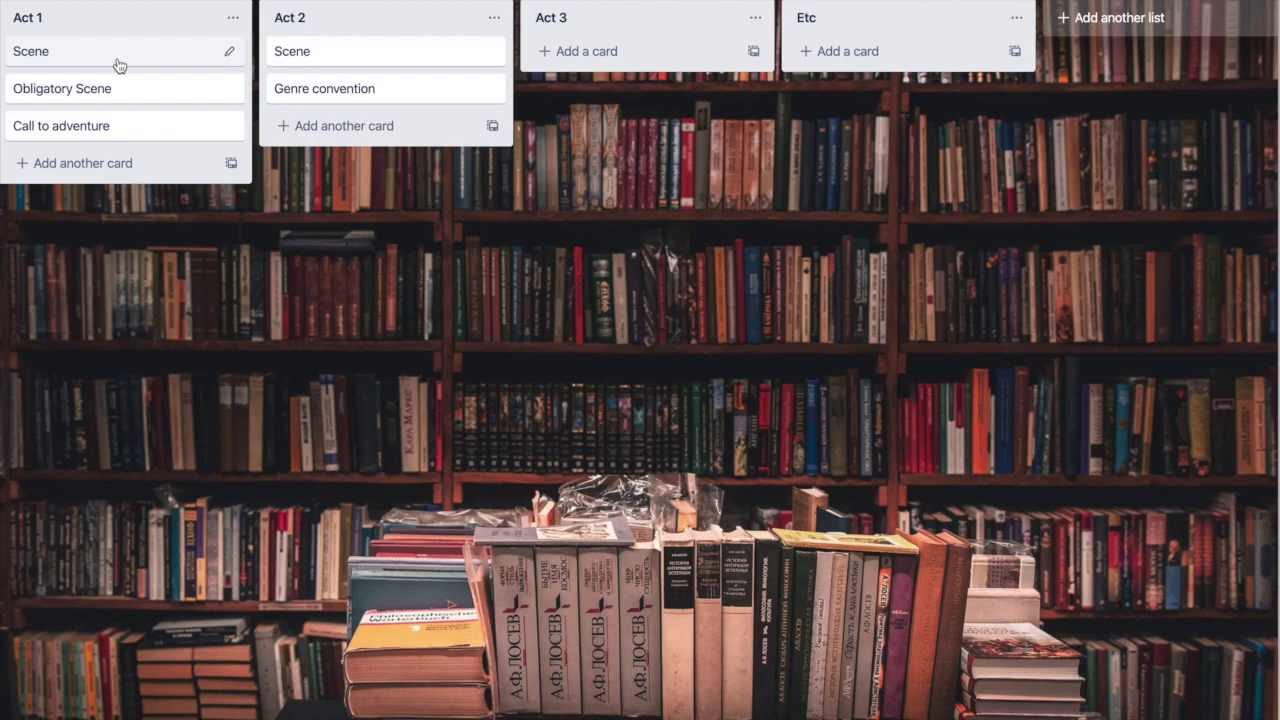
Step: Drag the Scene card toward Act 2 and back, then edit its title in the card details
{"action": "mouse_move", "coordinate": [124, 58]}
{"action": "left_mouse_down"}
{"action": "mouse_move", "coordinate": [177, 54]}
{"action": "mouse_move", "coordinate": [123, 52]}
{"action": "left_mouse_up"}
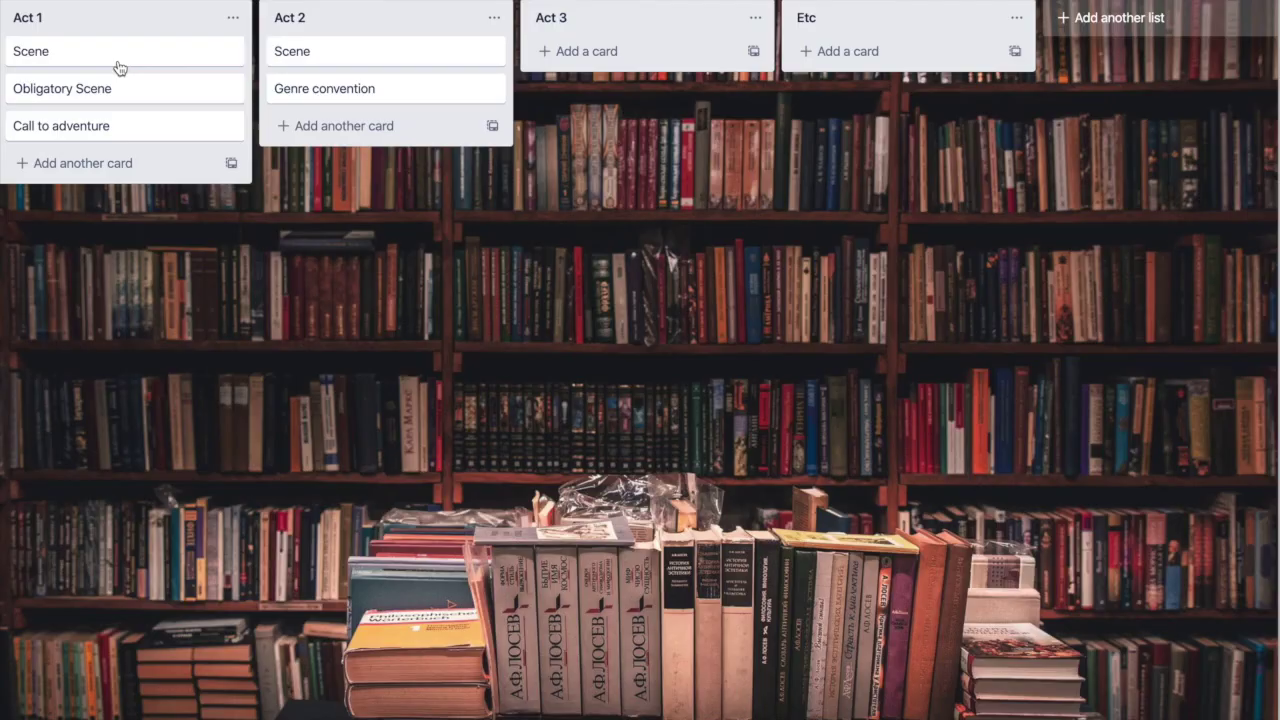
{"action": "left_click", "coordinate": [118, 67]}
{"action": "left_click", "coordinate": [349, 3]}
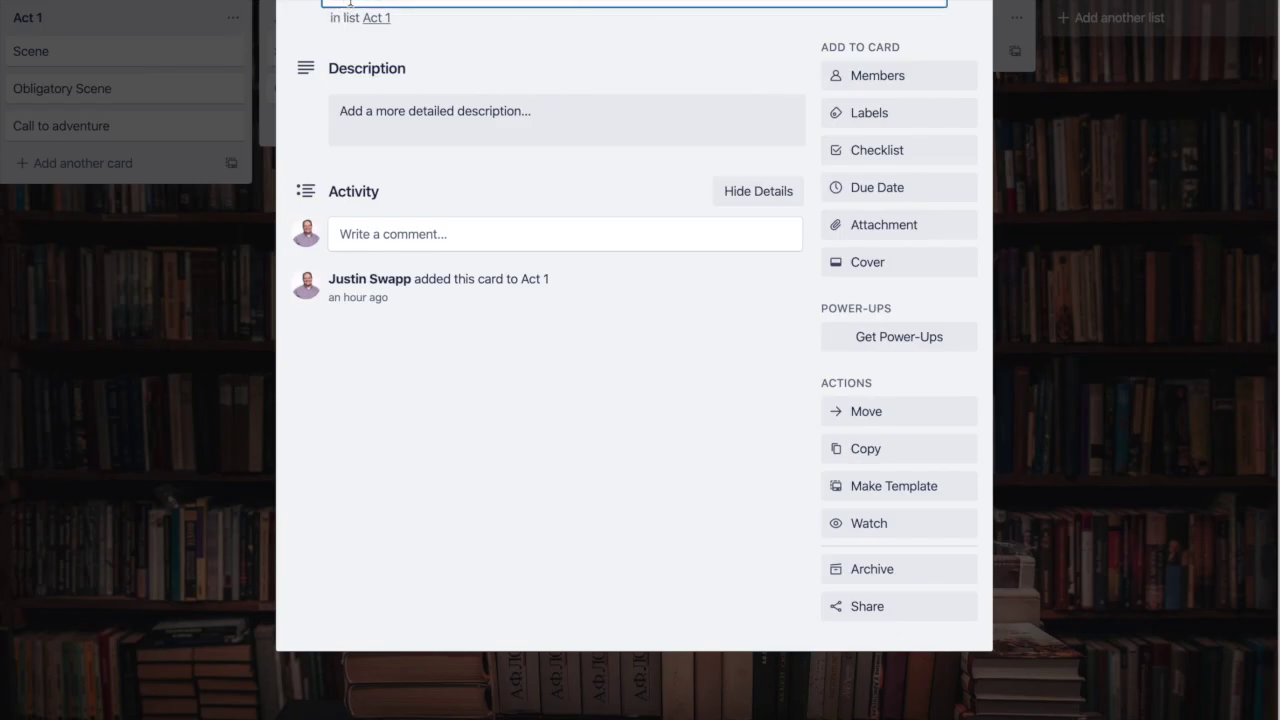
{"action": "double_click", "coordinate": [349, 3]}
{"action": "type", "text": "Smile"}
{"action": "key", "text": "Return"}
{"action": "left_click", "coordinate": [122, 239]}
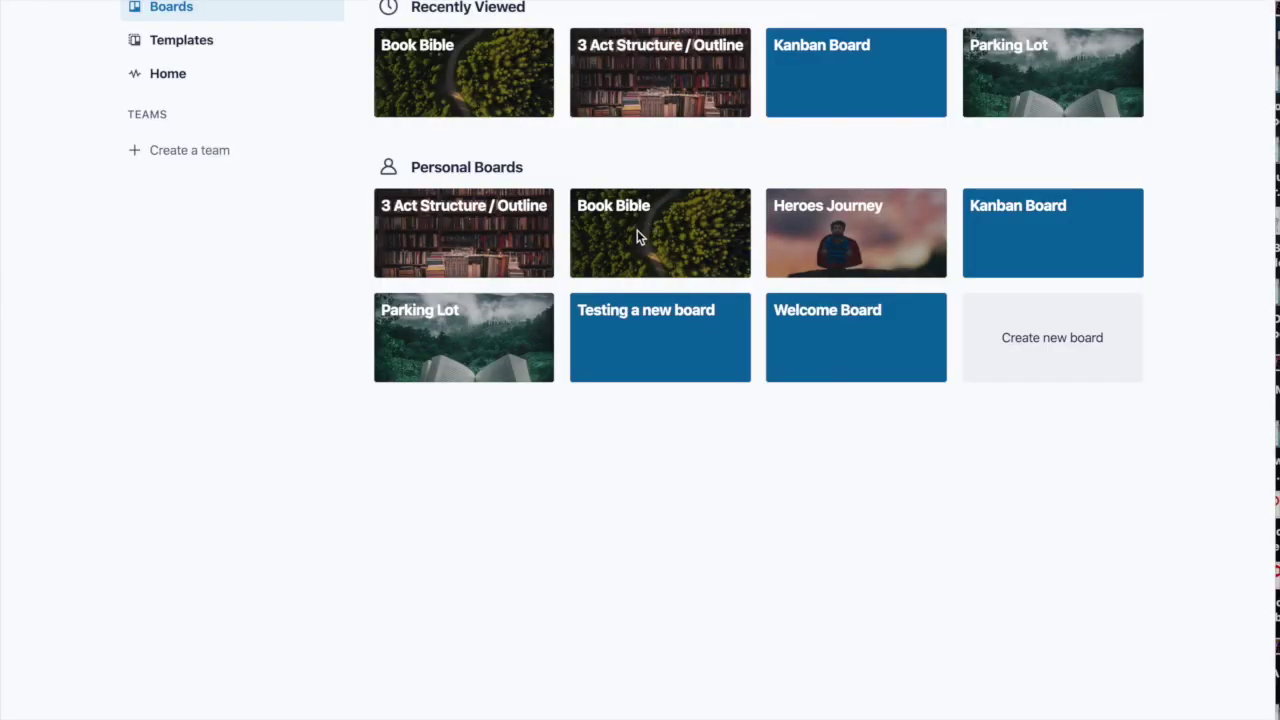
Step: Open the Book Bible board, dismiss the Add List popup, and open the Main Character card
{"action": "left_click", "coordinate": [637, 237]}
{"action": "double_click", "coordinate": [640, 237]}
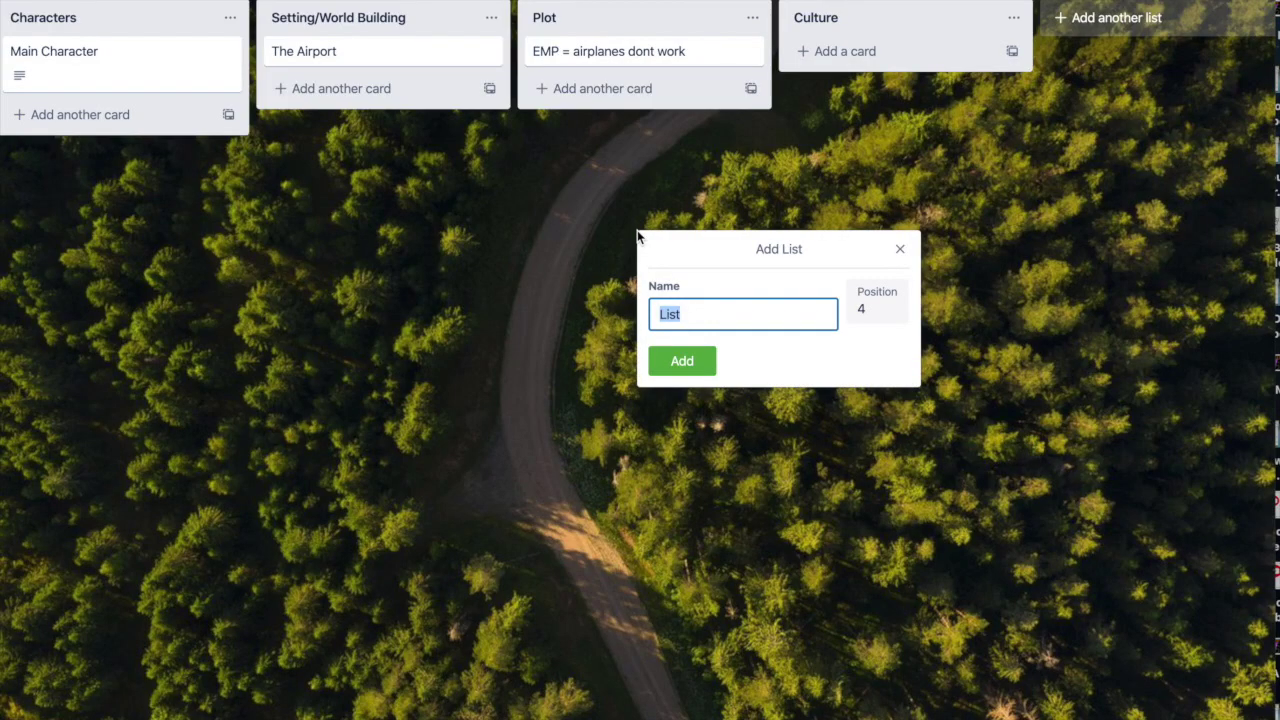
{"action": "left_click", "coordinate": [900, 245]}
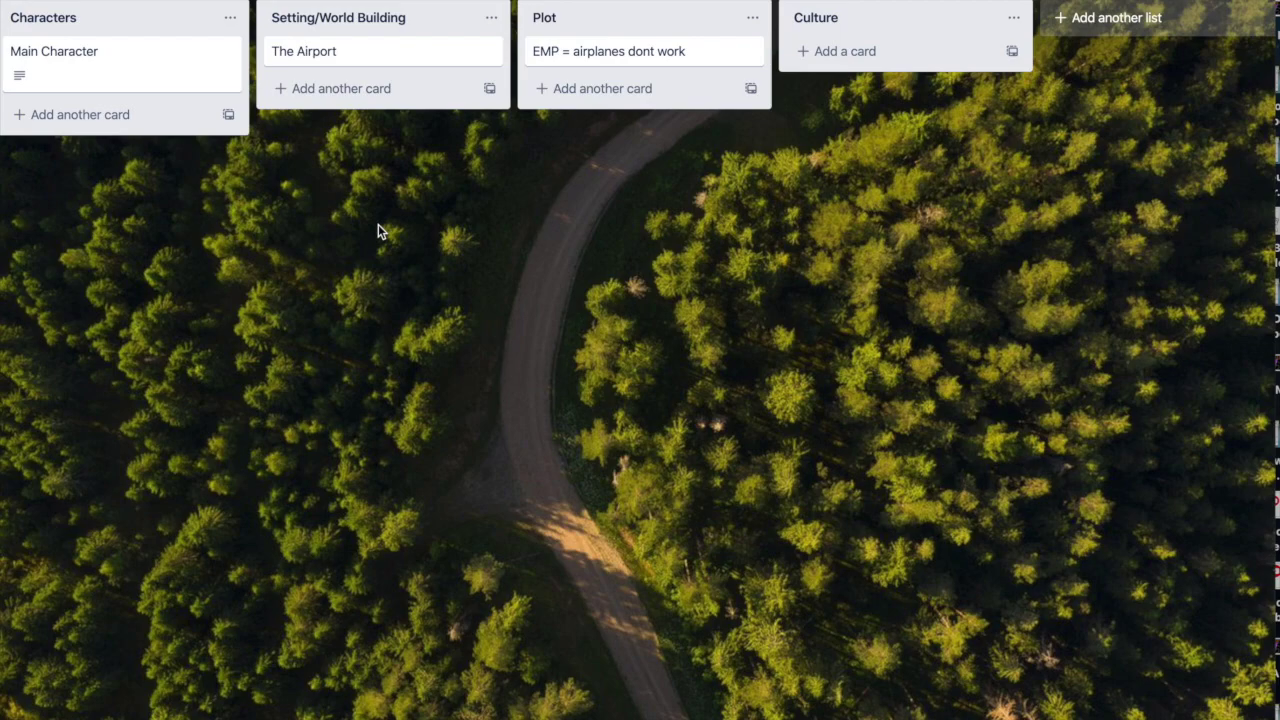
{"action": "left_click", "coordinate": [22, 62]}
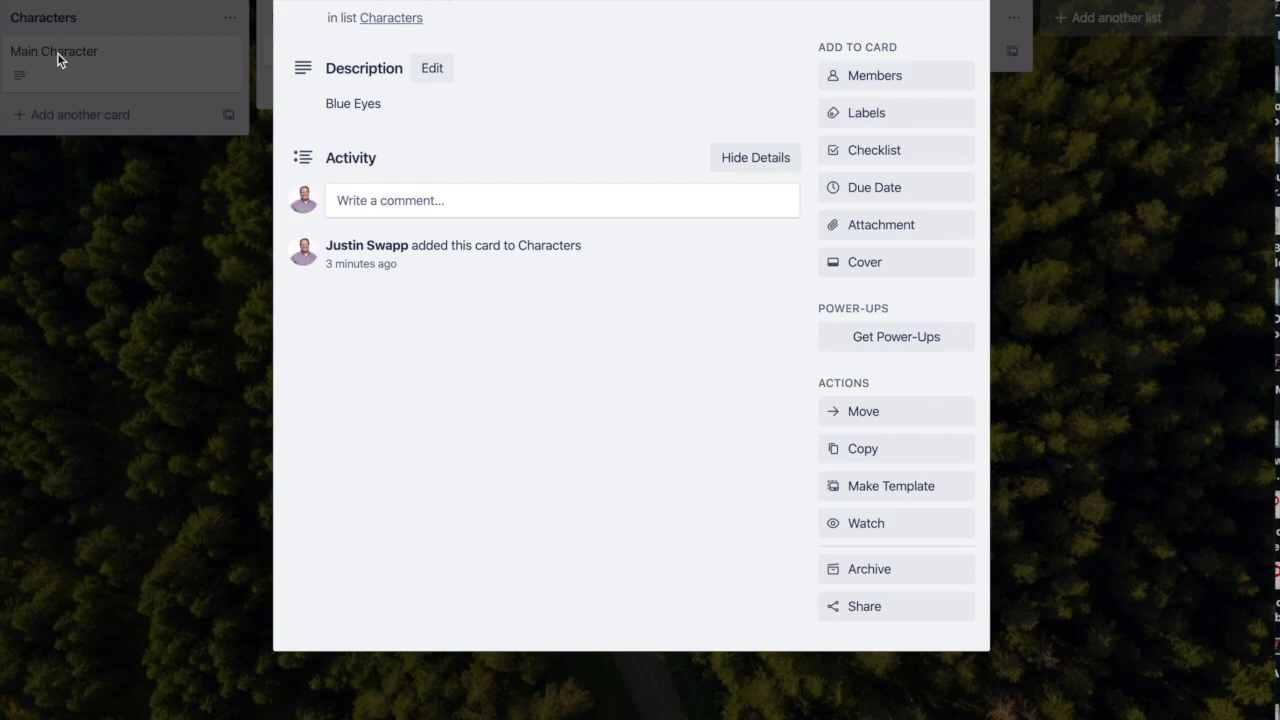
Step: Edit the Blue Eyes description, save it unchanged, and close the Main Character card
{"action": "left_click", "coordinate": [397, 114]}
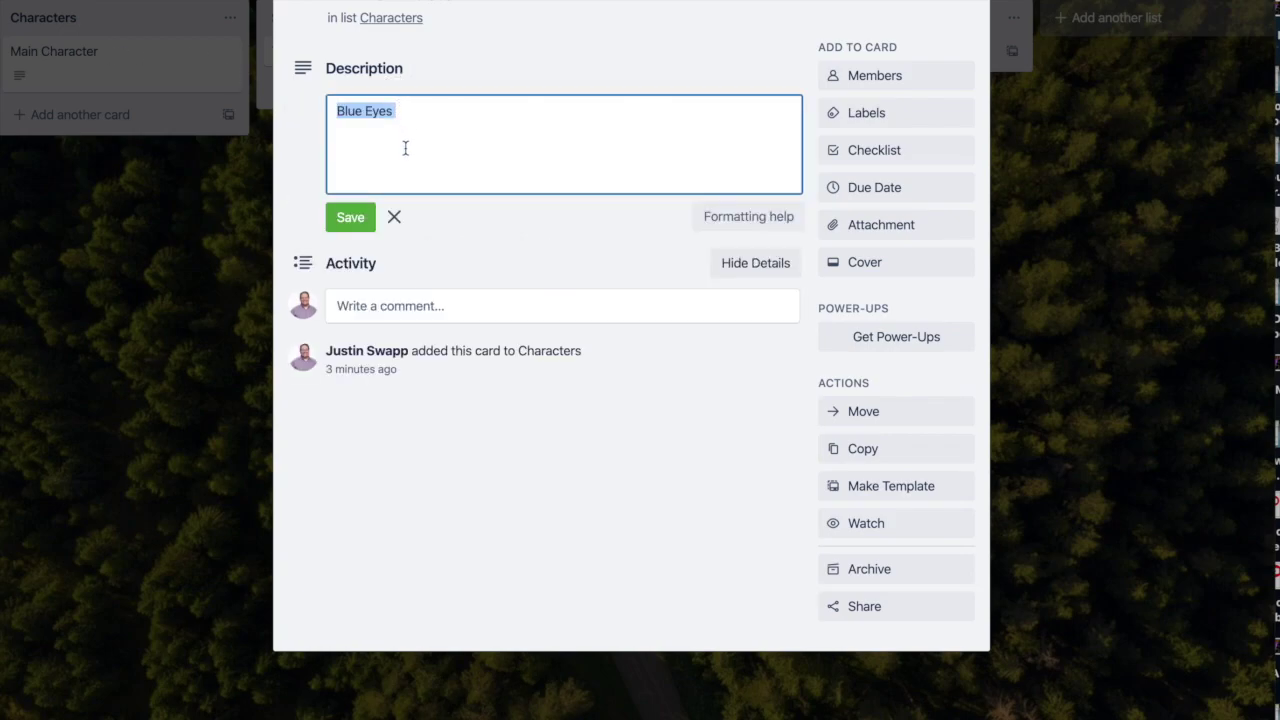
{"action": "left_click", "coordinate": [405, 148]}
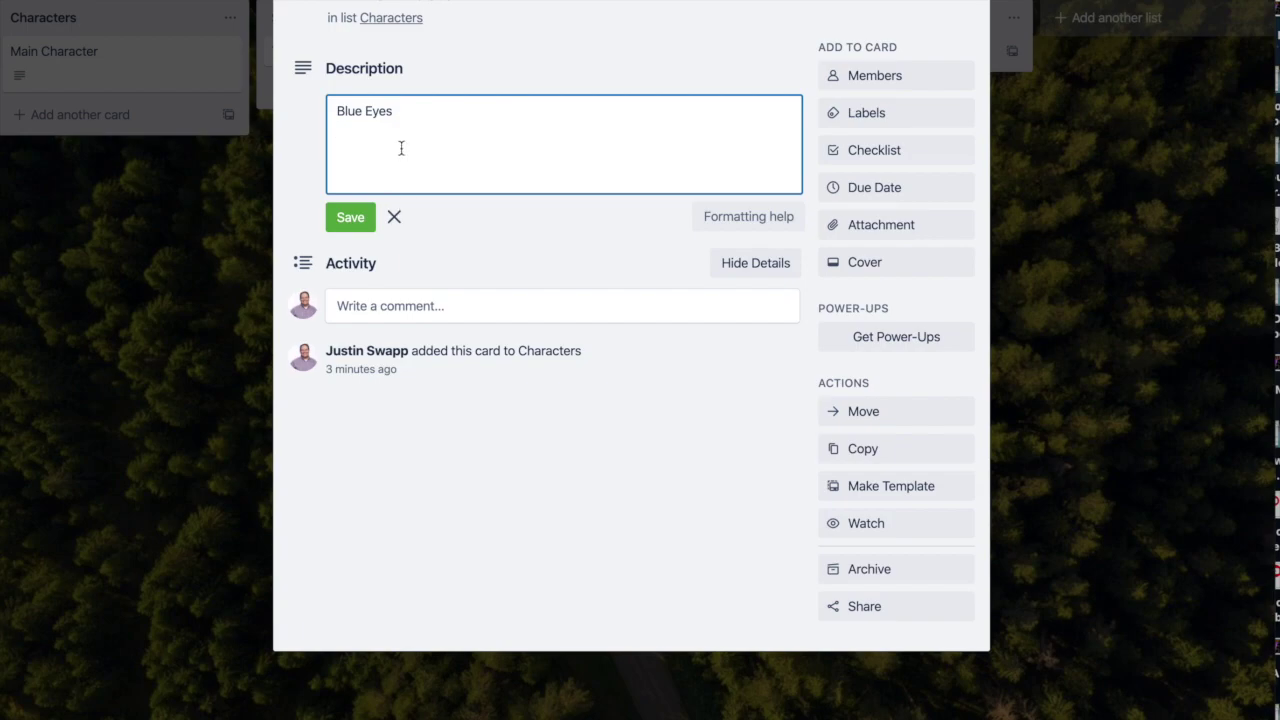
{"action": "left_click", "coordinate": [395, 217]}
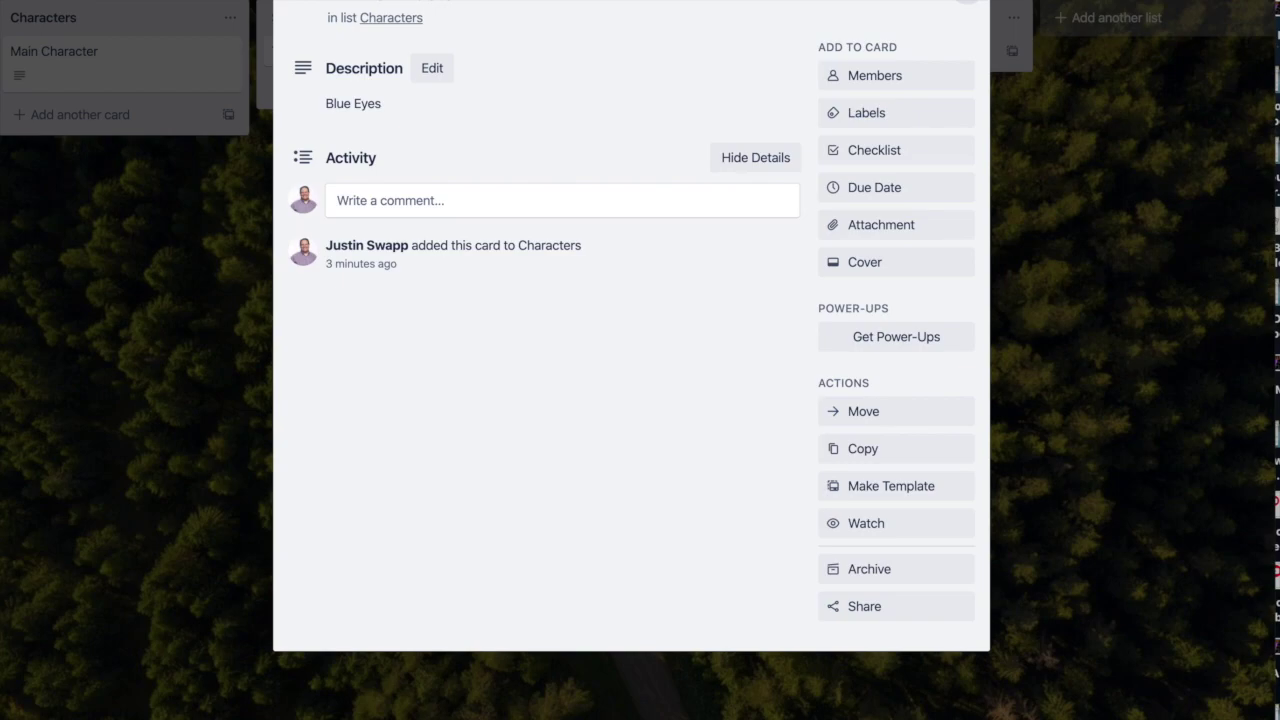
{"action": "key", "text": "Escape"}
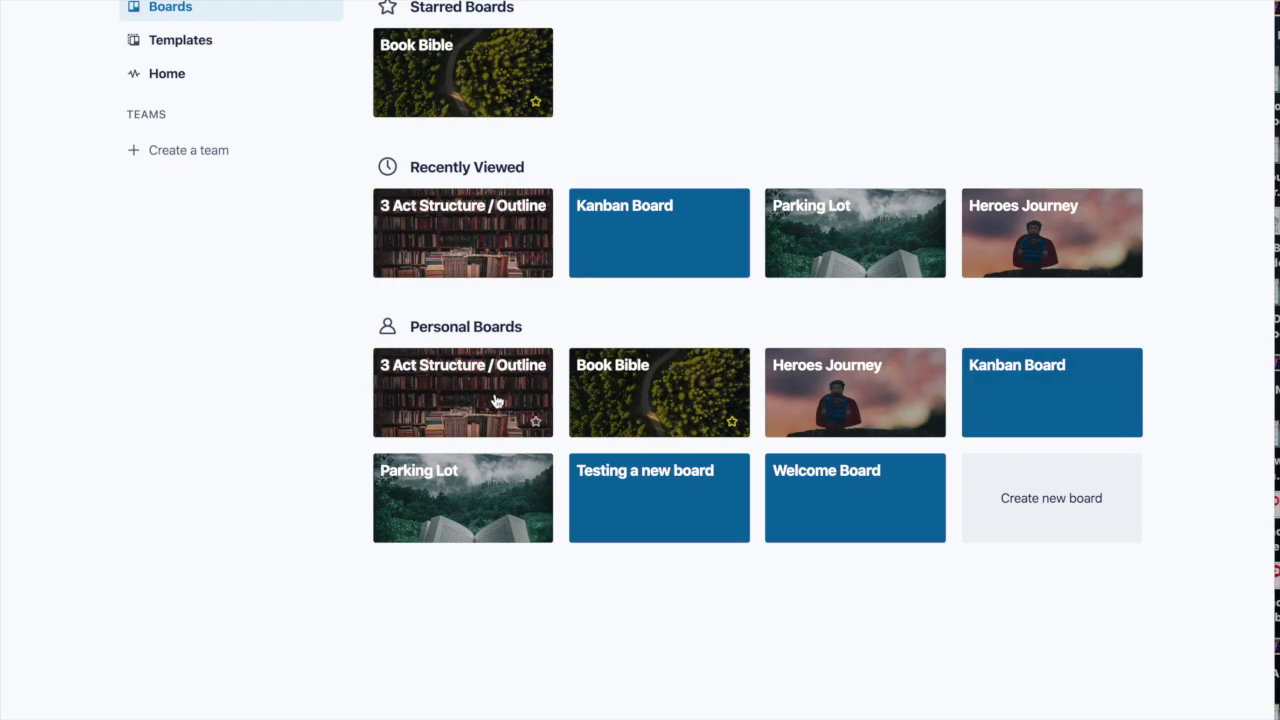
Step: Open Parking Lot, dismiss the Add List popup, and enter MAIN CHARACTER as a new Brainstorm Ideas card
{"action": "left_click", "coordinate": [466, 491]}
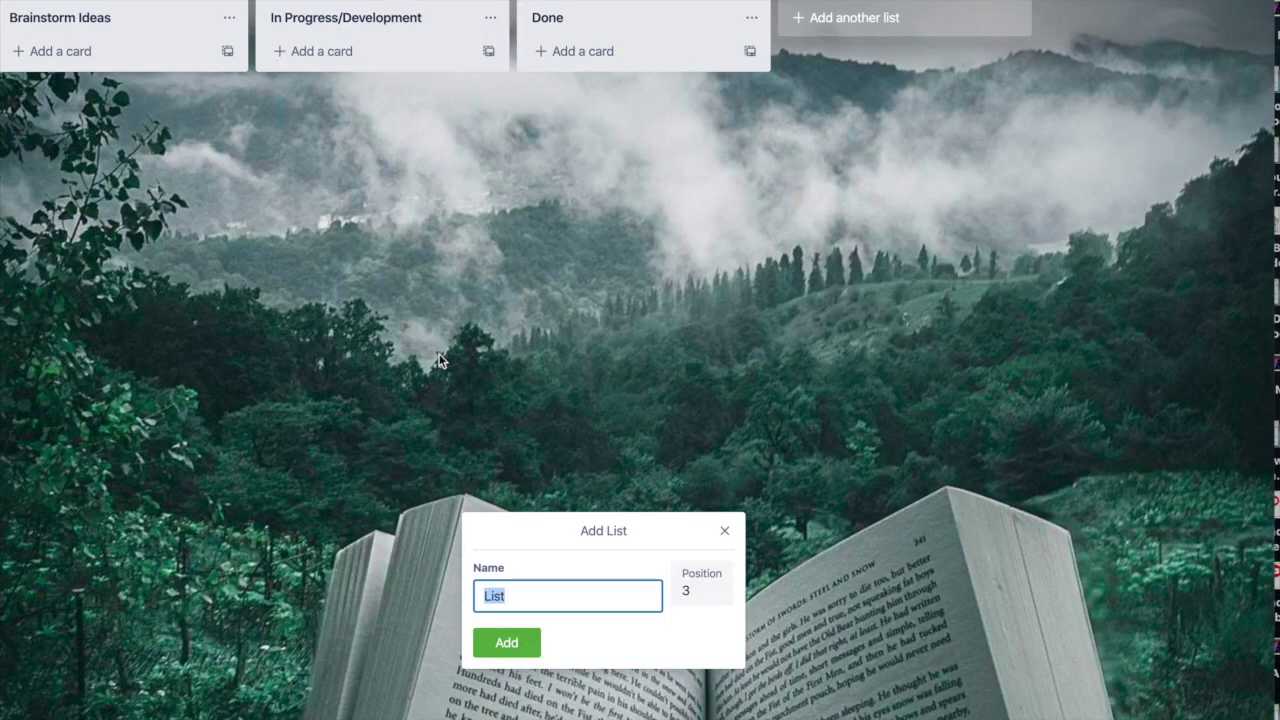
{"action": "left_click", "coordinate": [503, 308]}
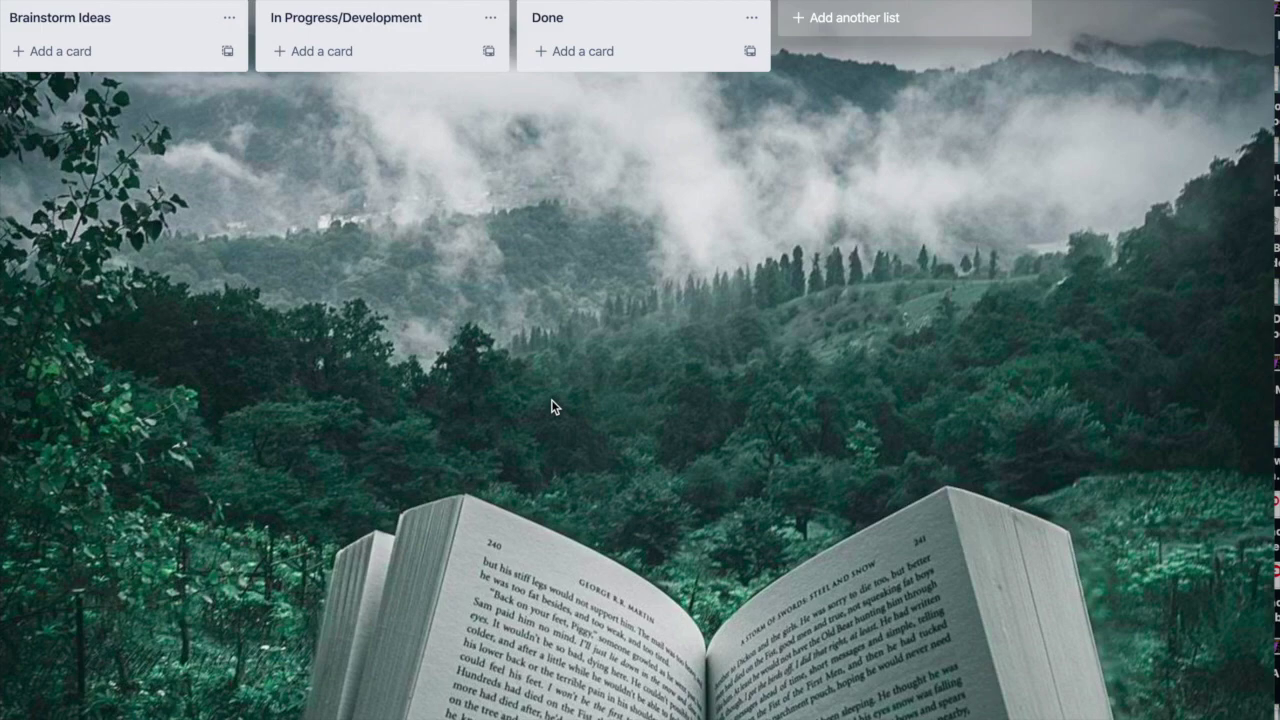
{"action": "left_click", "coordinate": [86, 51]}
{"action": "type", "text": "MAIN"}
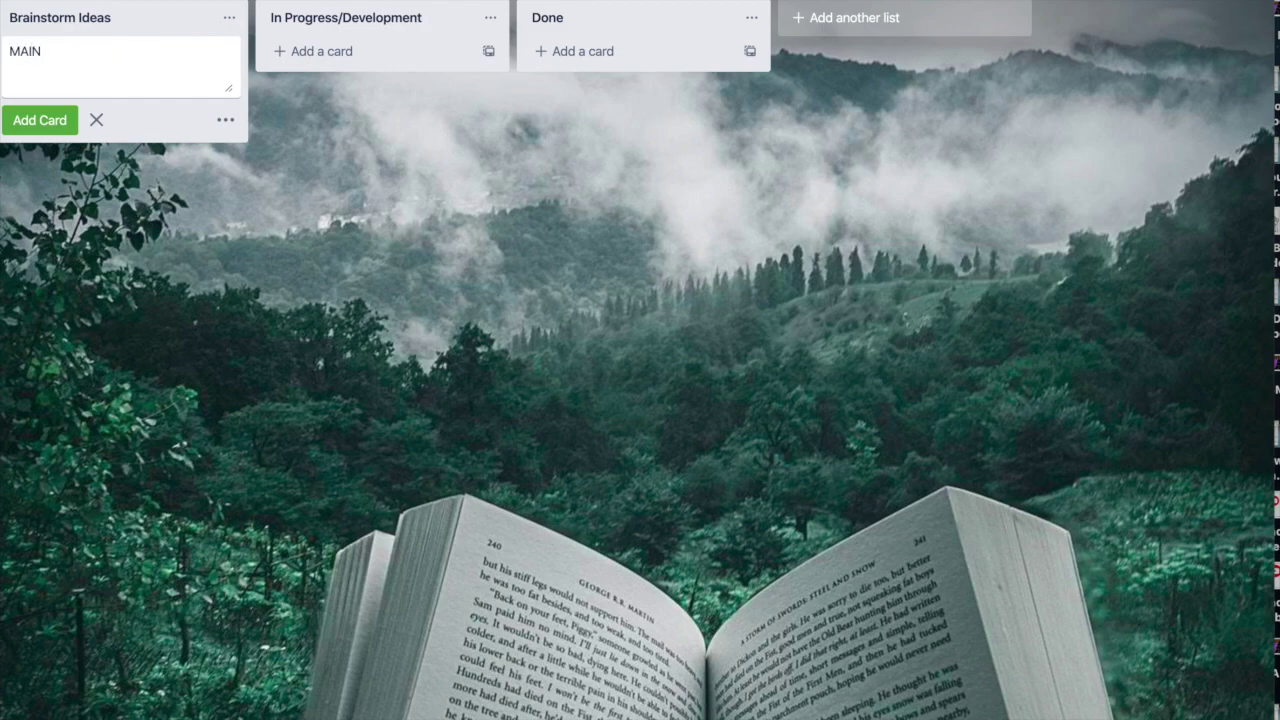
{"action": "type", "text": " CHARACTER"}
Step: Add the MAIN CHARACTER card, drag it toward In Progress/Development, then open its details
{"action": "key", "text": "Return"}
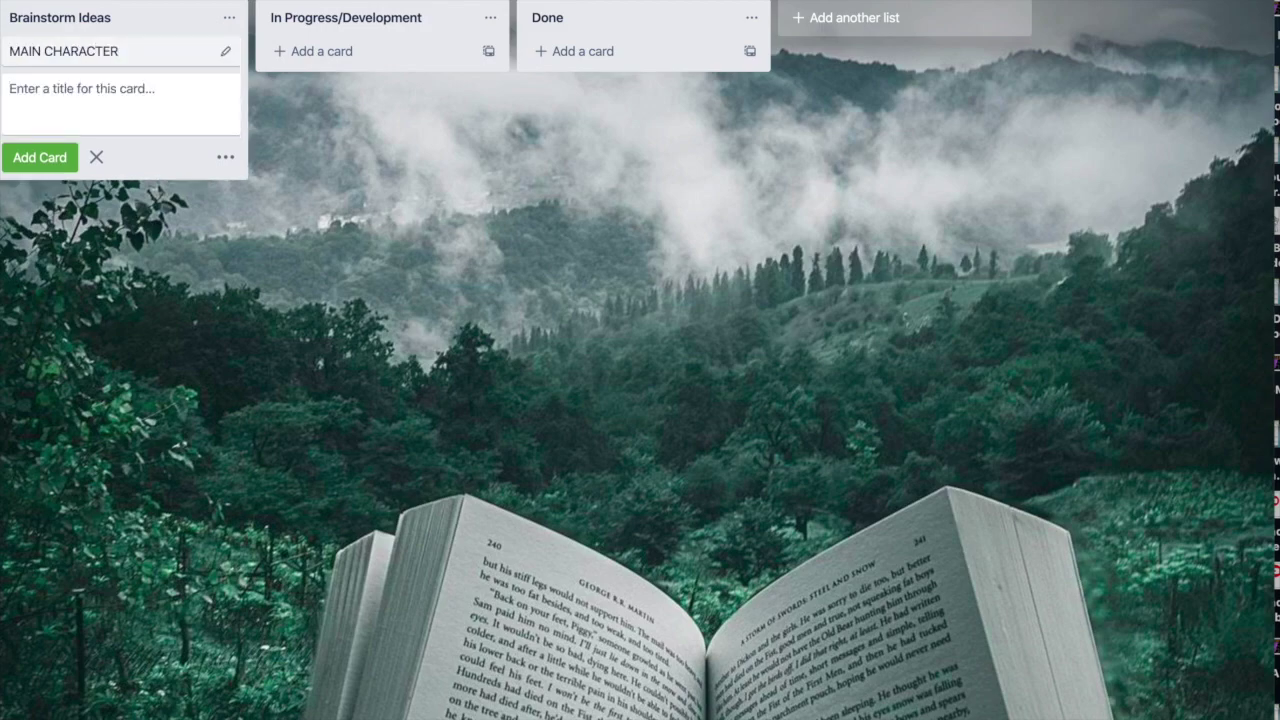
{"action": "left_click", "coordinate": [143, 54]}
{"action": "left_click_drag", "start_coordinate": [143, 54], "coordinate": [106, 68]}
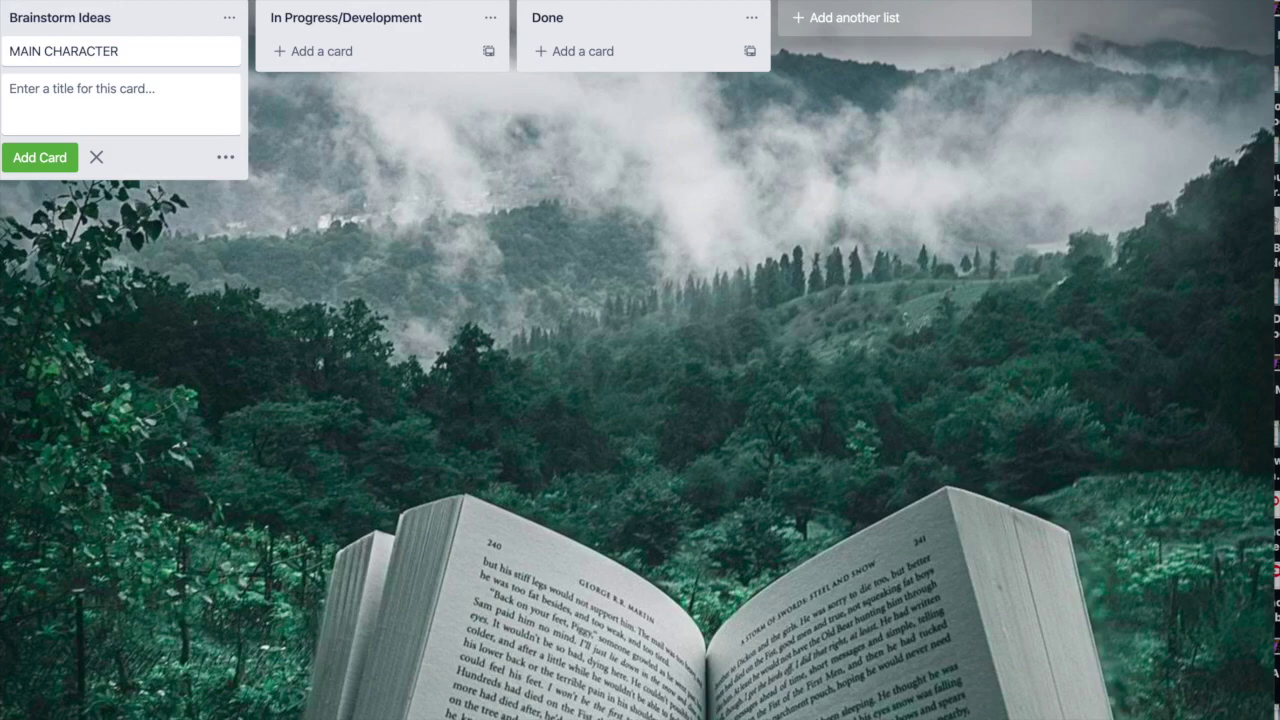
{"action": "left_click", "coordinate": [147, 51]}
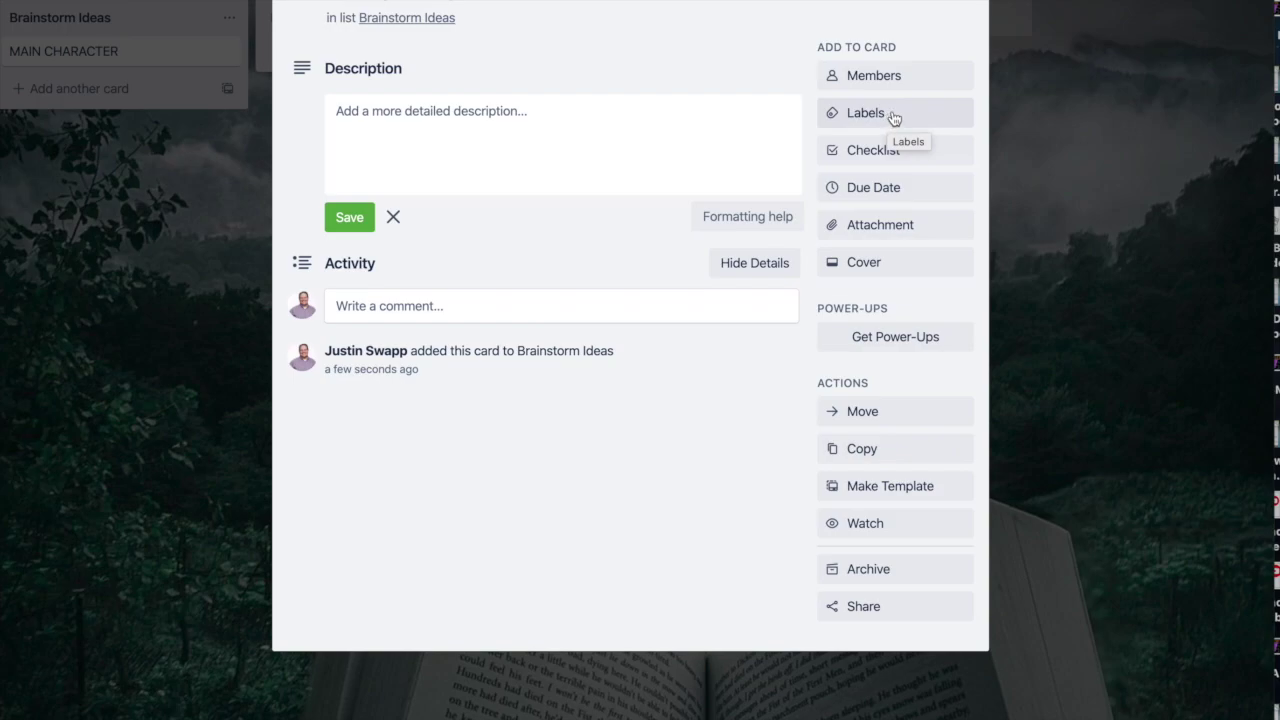
Step: Apply the orange label to the MAIN CHARACTER card from the Labels popup
{"action": "left_click", "coordinate": [894, 118]}
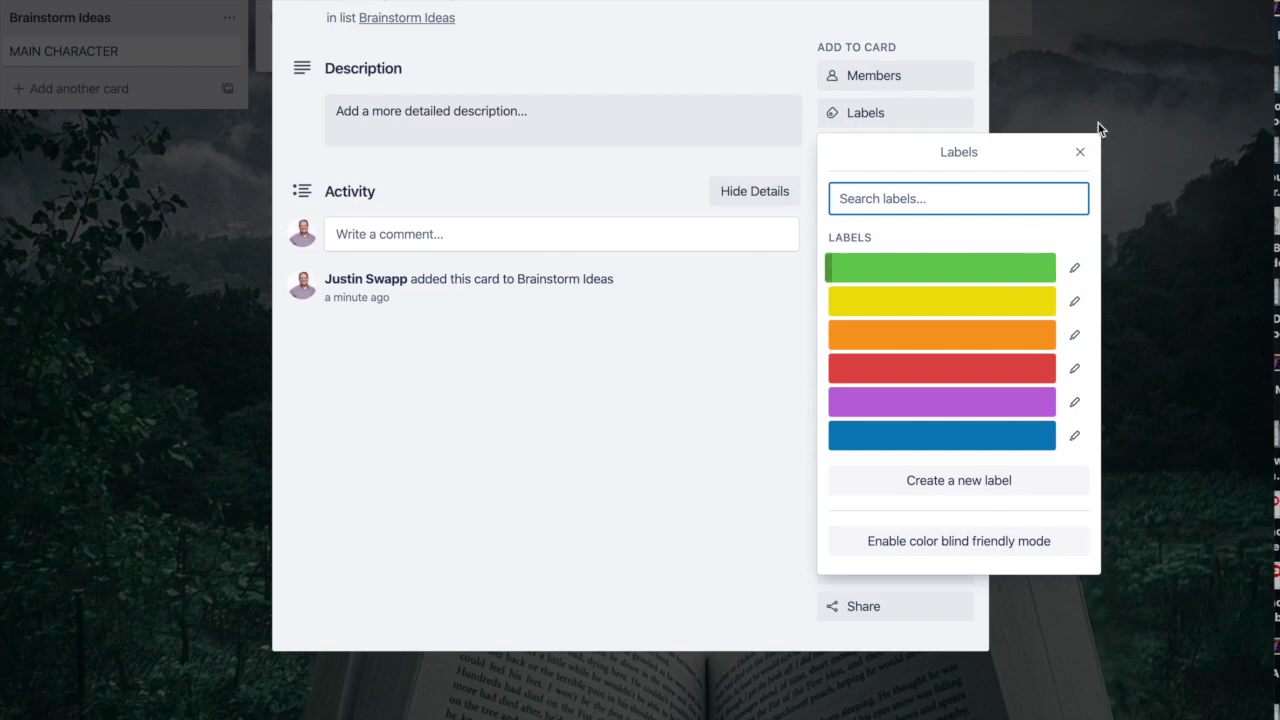
{"action": "left_click", "coordinate": [1080, 151]}
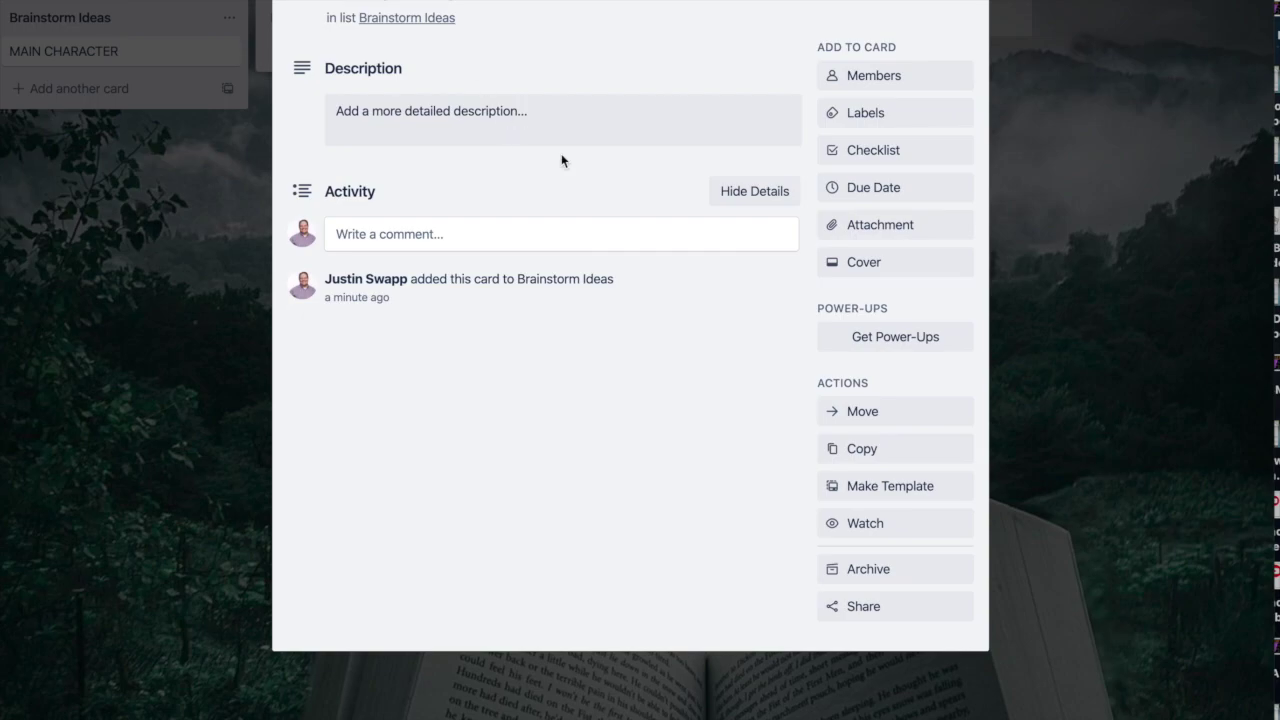
{"action": "left_click", "coordinate": [884, 117]}
{"action": "left_click", "coordinate": [889, 335]}
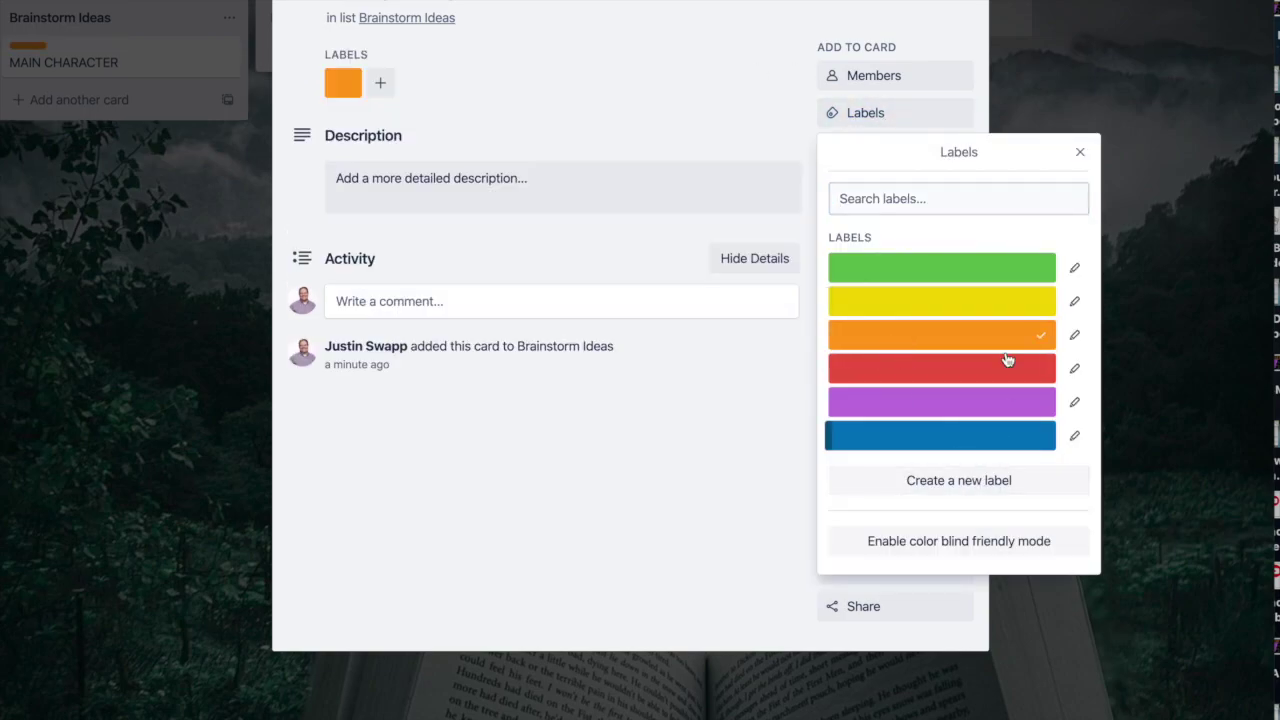
{"action": "left_click", "coordinate": [1078, 153]}
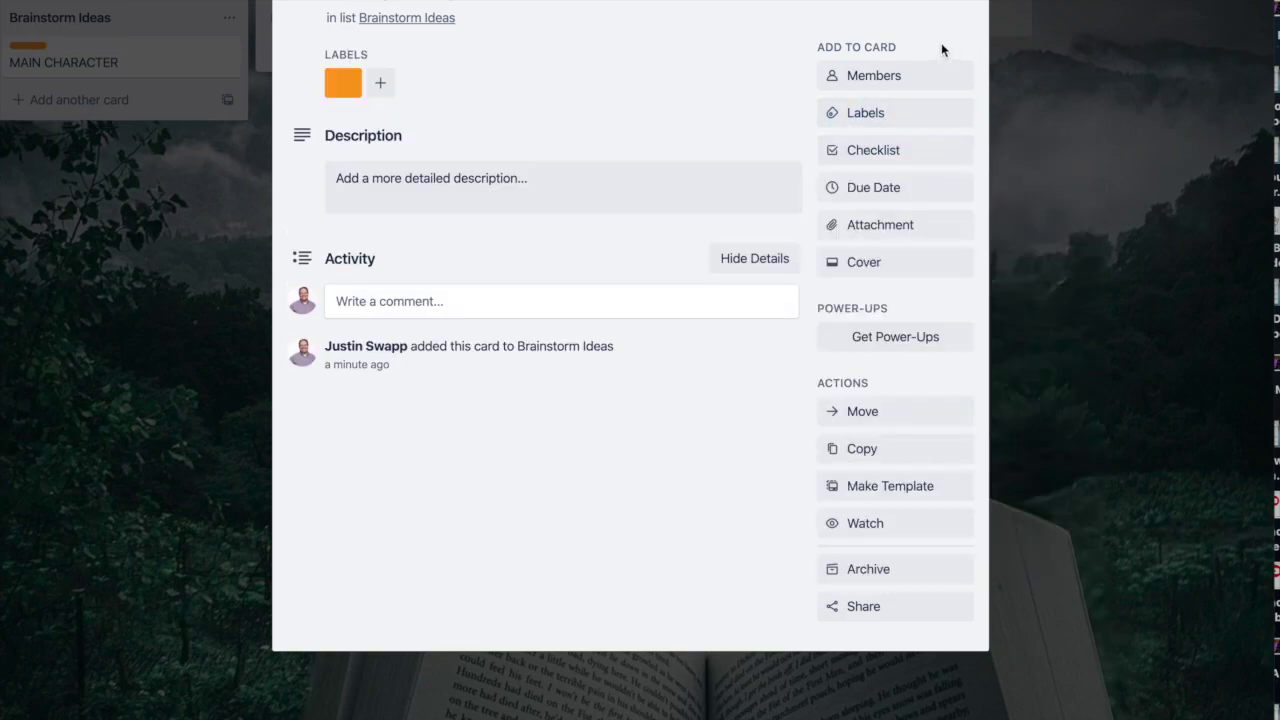
Step: Reopen the MAIN CHARACTER card and create a new checklist on it
{"action": "left_click", "coordinate": [962, 8]}
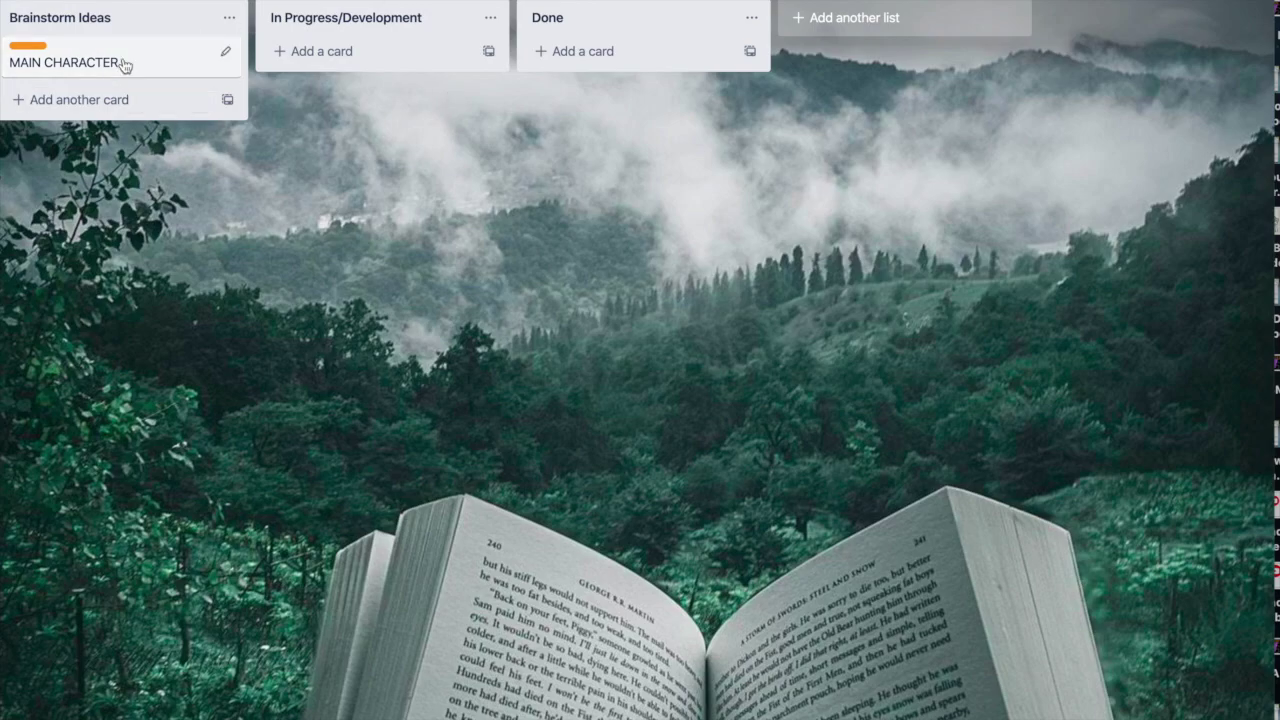
{"action": "left_click", "coordinate": [124, 65]}
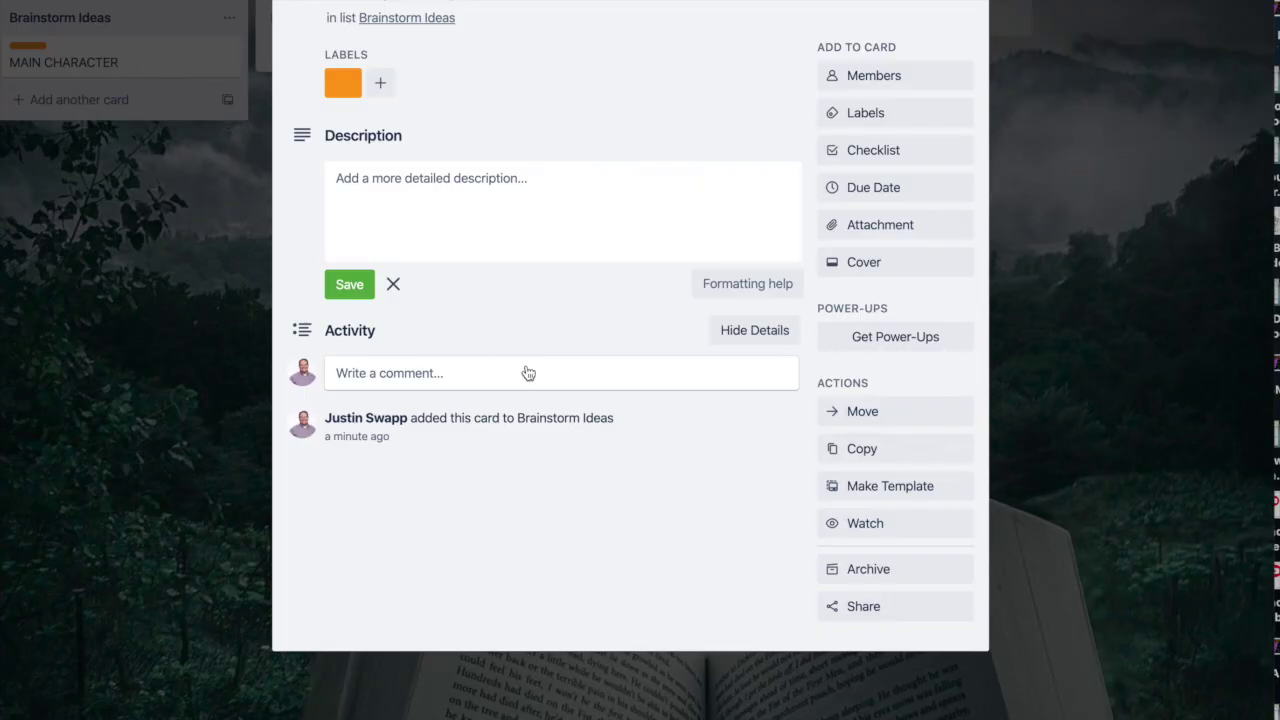
{"action": "left_click", "coordinate": [897, 153]}
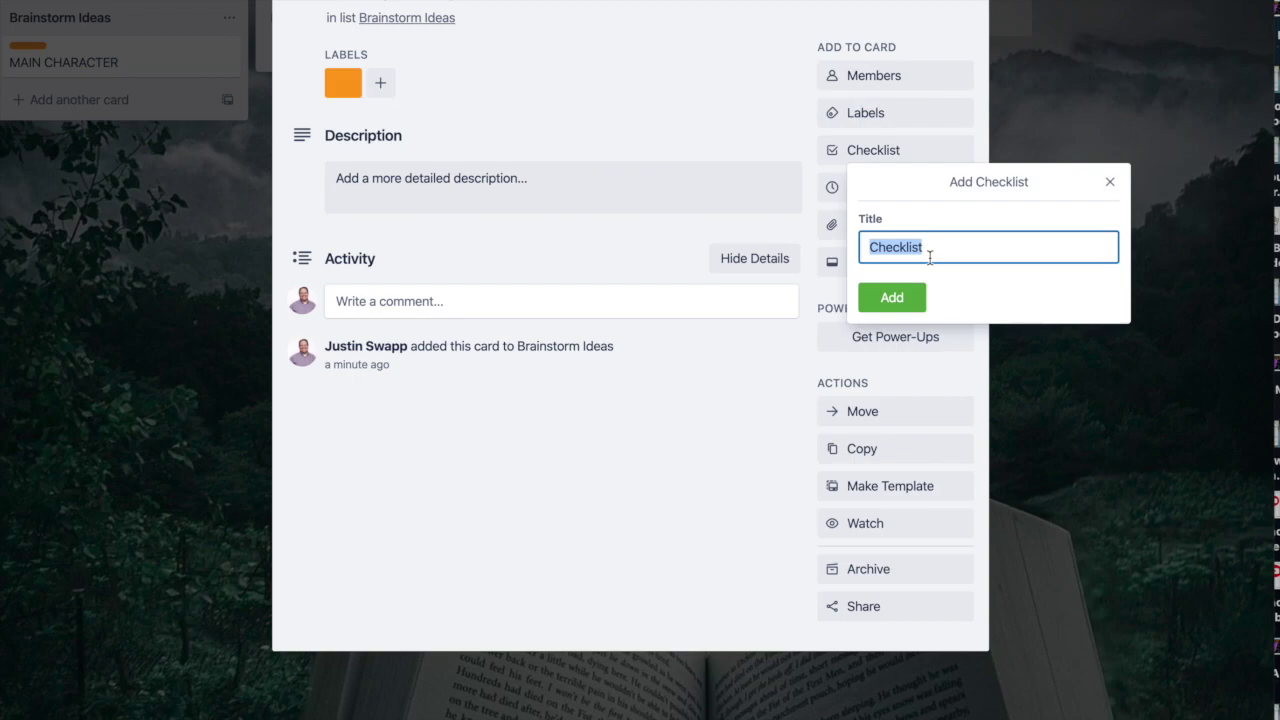
{"action": "key", "text": "Return"}
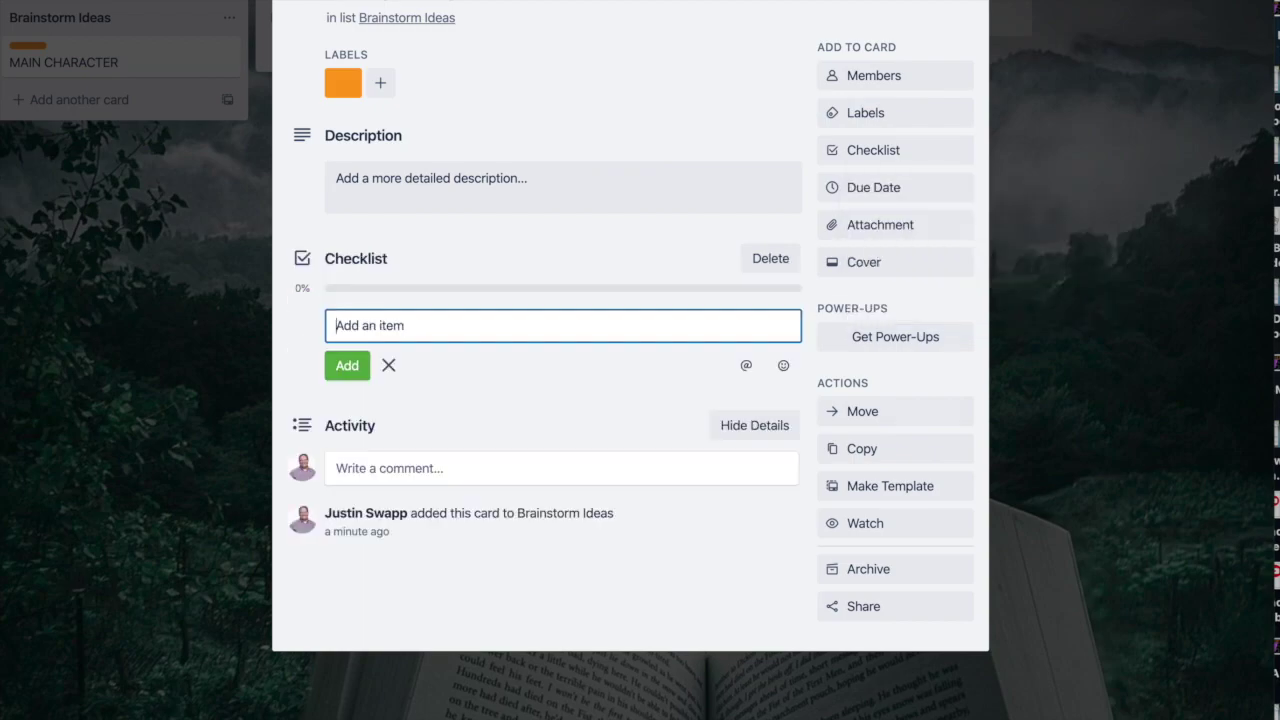
Step: Add the checklist items SADF and ASDF
{"action": "left_click", "coordinate": [338, 370]}
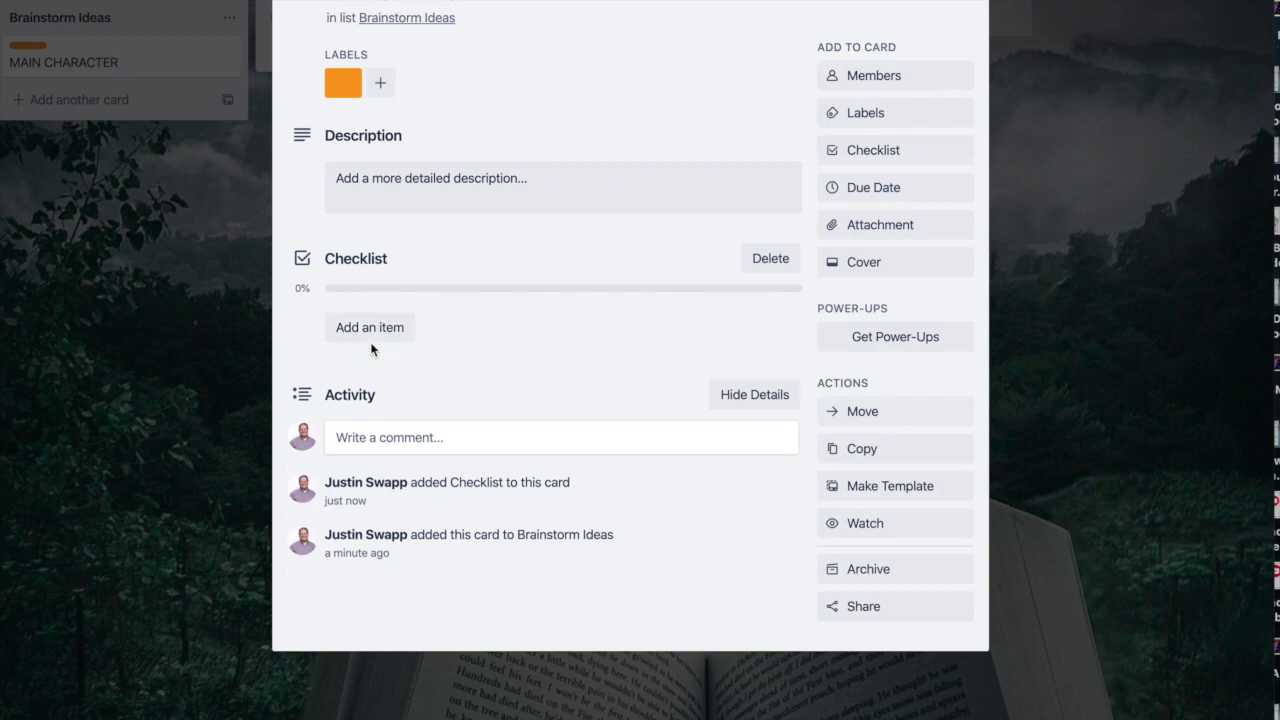
{"action": "left_click", "coordinate": [362, 336]}
{"action": "type", "text": "SADF"}
{"action": "left_click", "coordinate": [352, 365]}
{"action": "type", "text": "ASDF"}
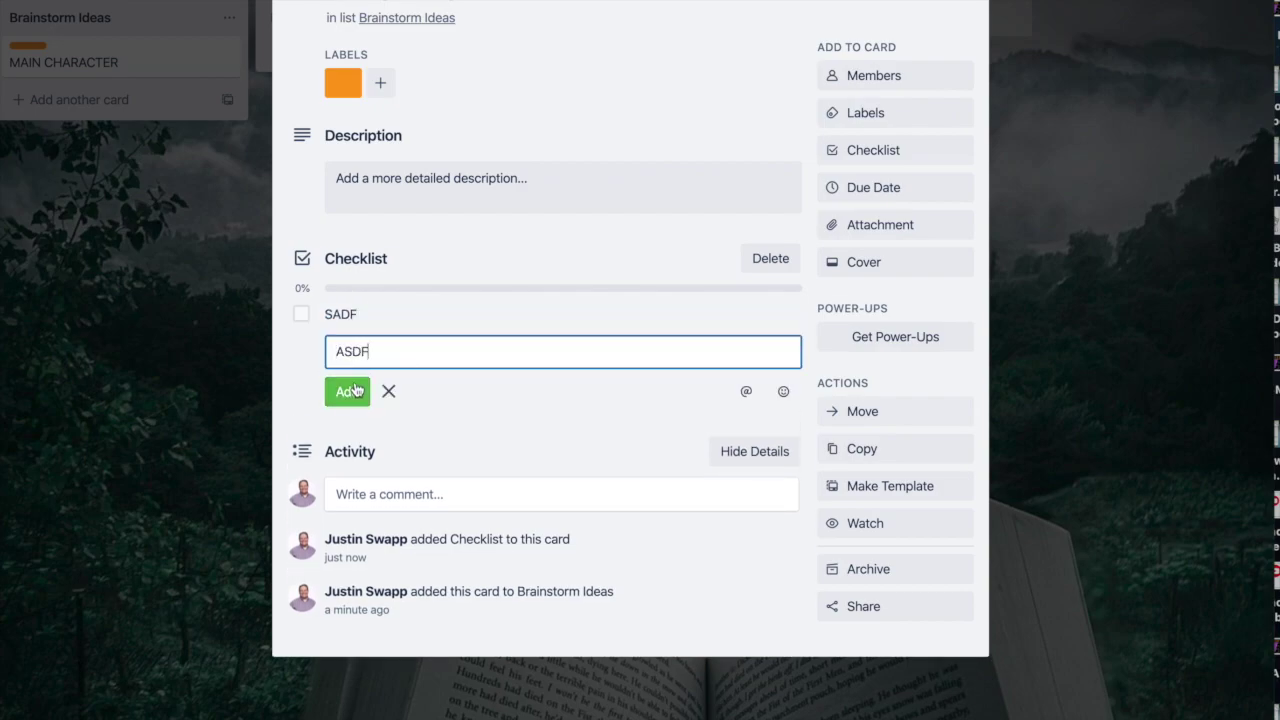
{"action": "left_click", "coordinate": [360, 390]}
{"action": "type", "text": "DF"}
{"action": "left_click", "coordinate": [563, 464]}
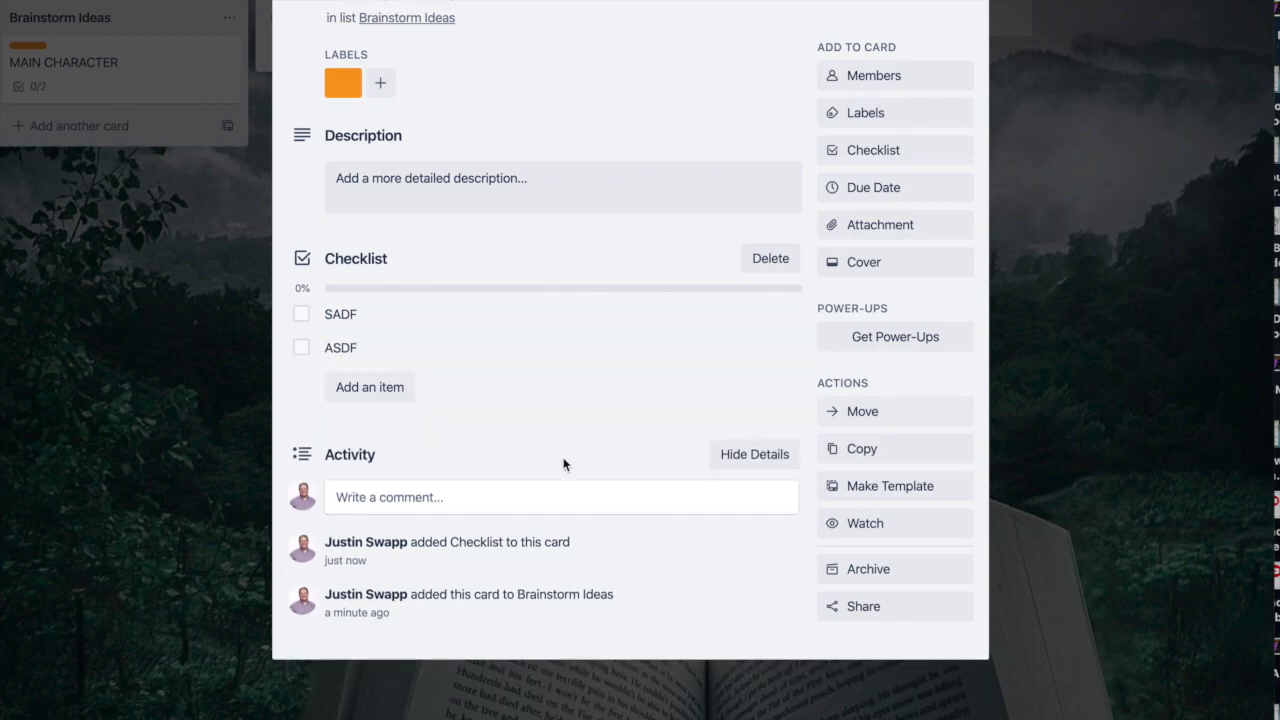
Step: Mark SADF and ASDF complete and close the card
{"action": "left_click", "coordinate": [301, 314]}
{"action": "left_click", "coordinate": [301, 347]}
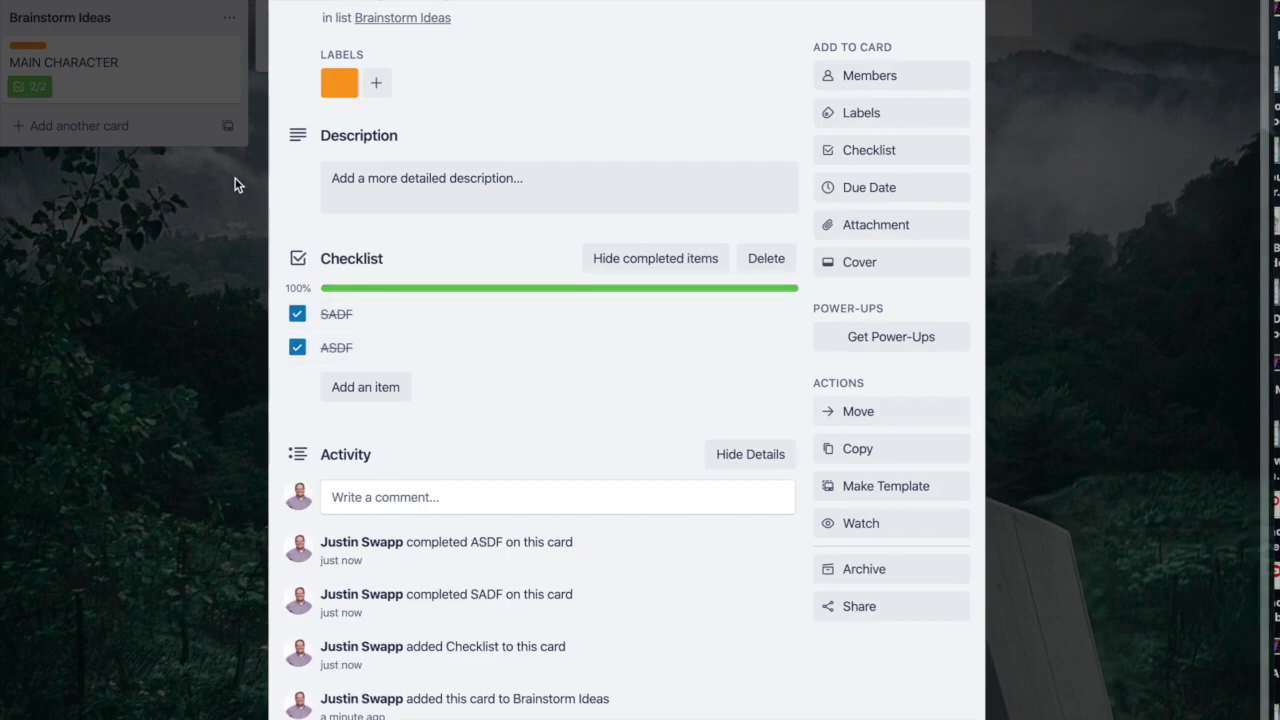
{"action": "left_click", "coordinate": [195, 78]}
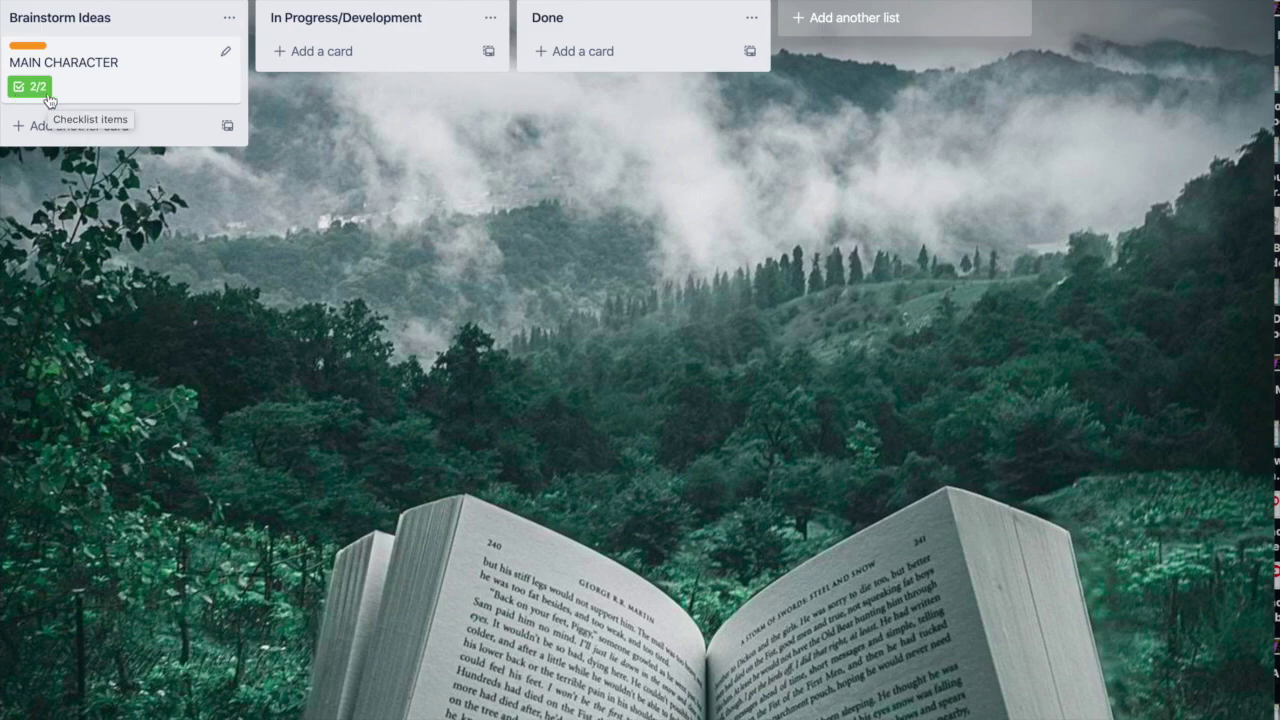
Step: Give the MAIN CHARACTER card a Jul 28 due date with a 2 Hours Before reminder
{"action": "left_click", "coordinate": [182, 45]}
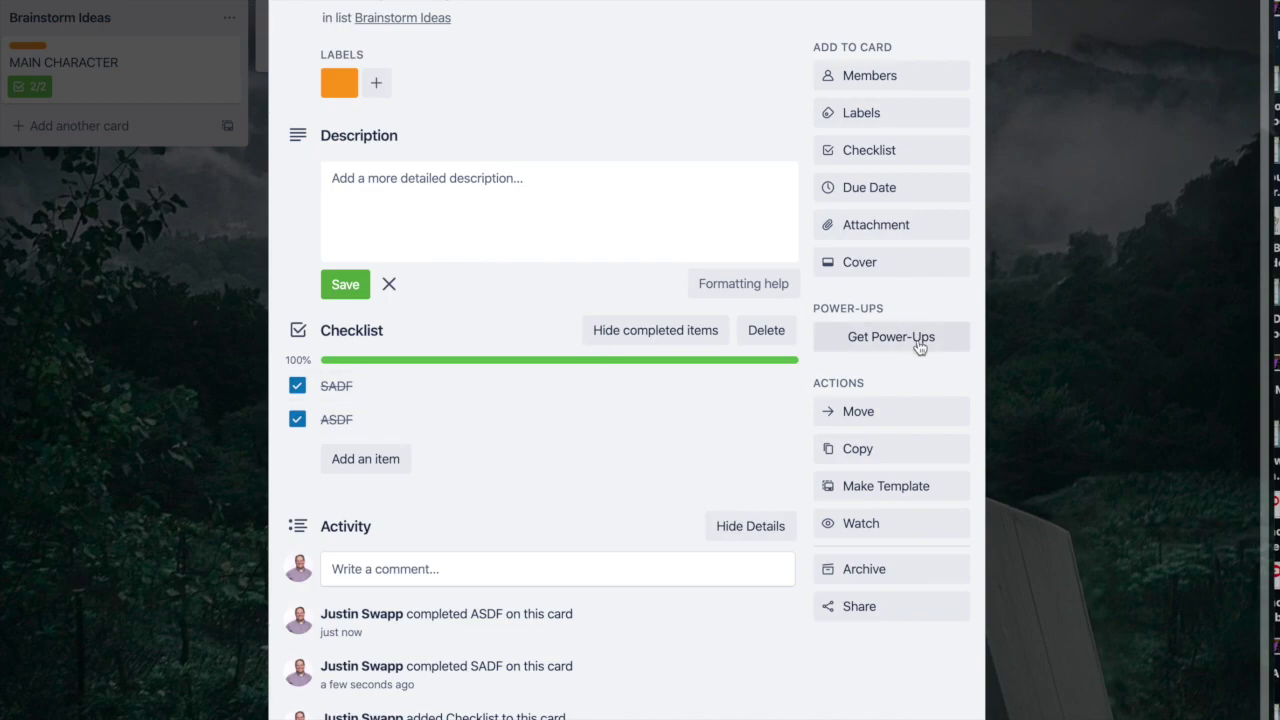
{"action": "left_click", "coordinate": [889, 189]}
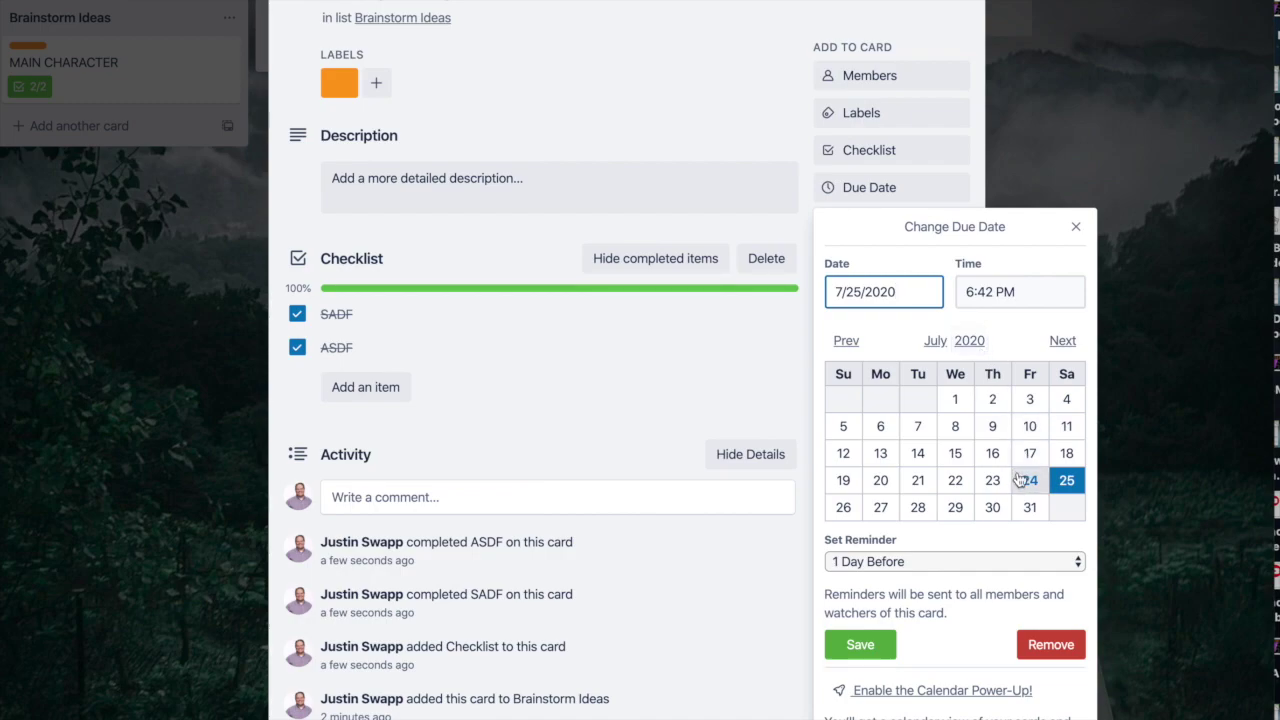
{"action": "left_click", "coordinate": [917, 507]}
{"action": "left_click", "coordinate": [914, 563]}
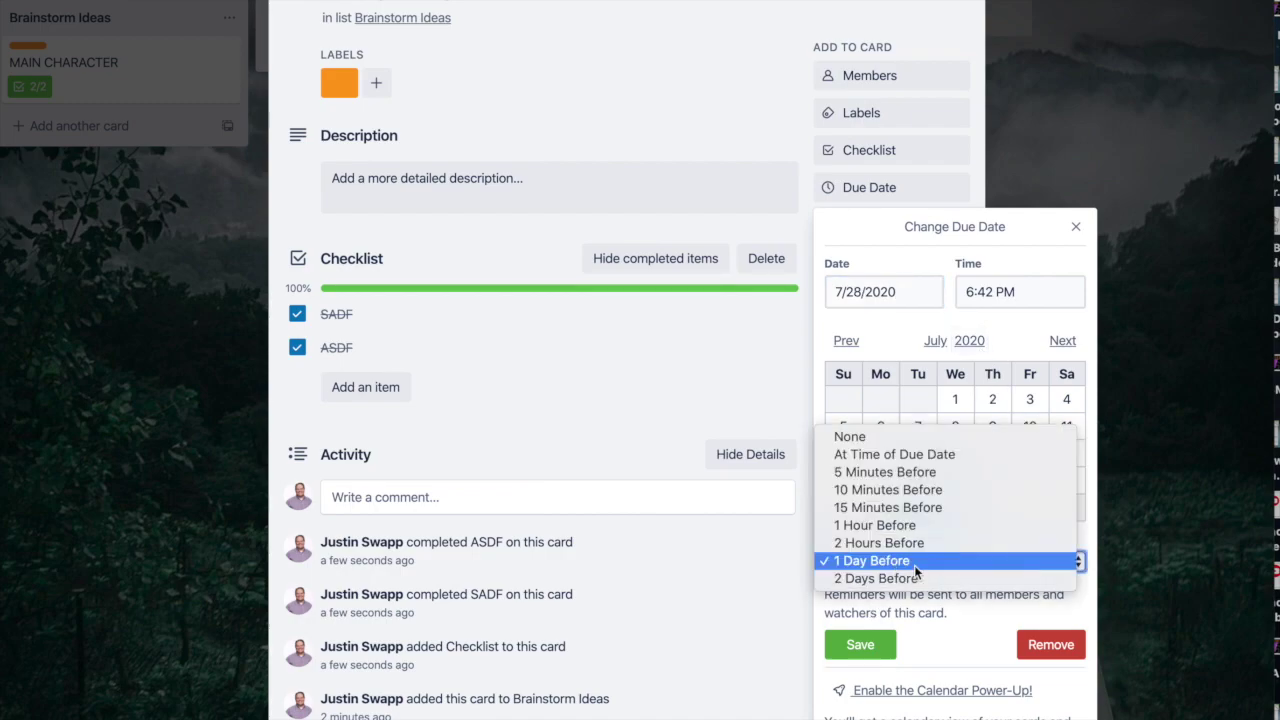
{"action": "left_click", "coordinate": [900, 543]}
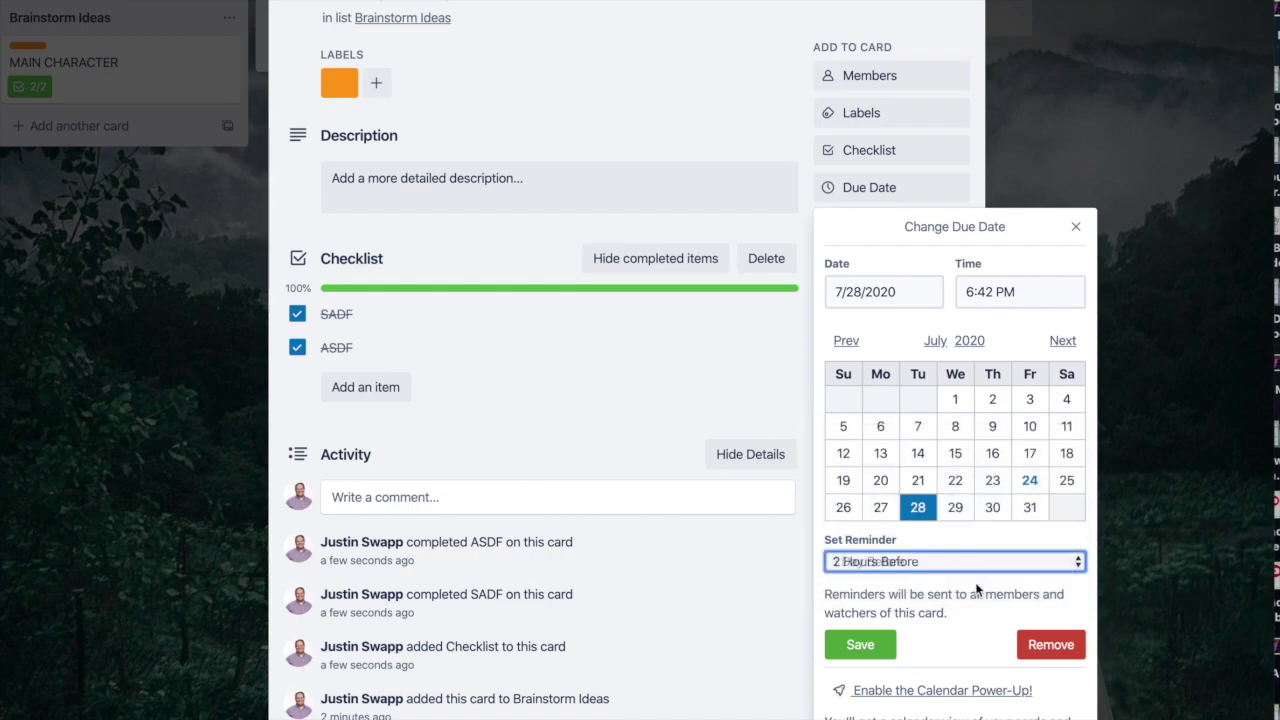
{"action": "left_click", "coordinate": [860, 648]}
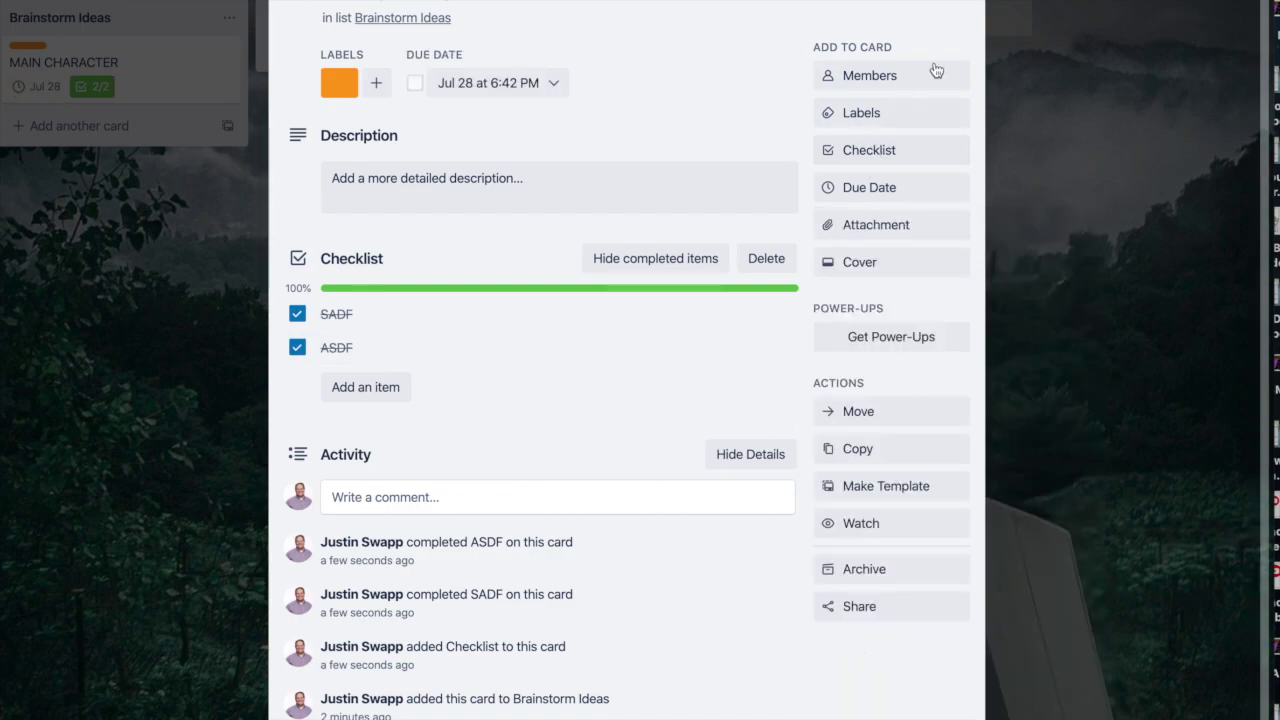
{"action": "left_click", "coordinate": [975, 10]}
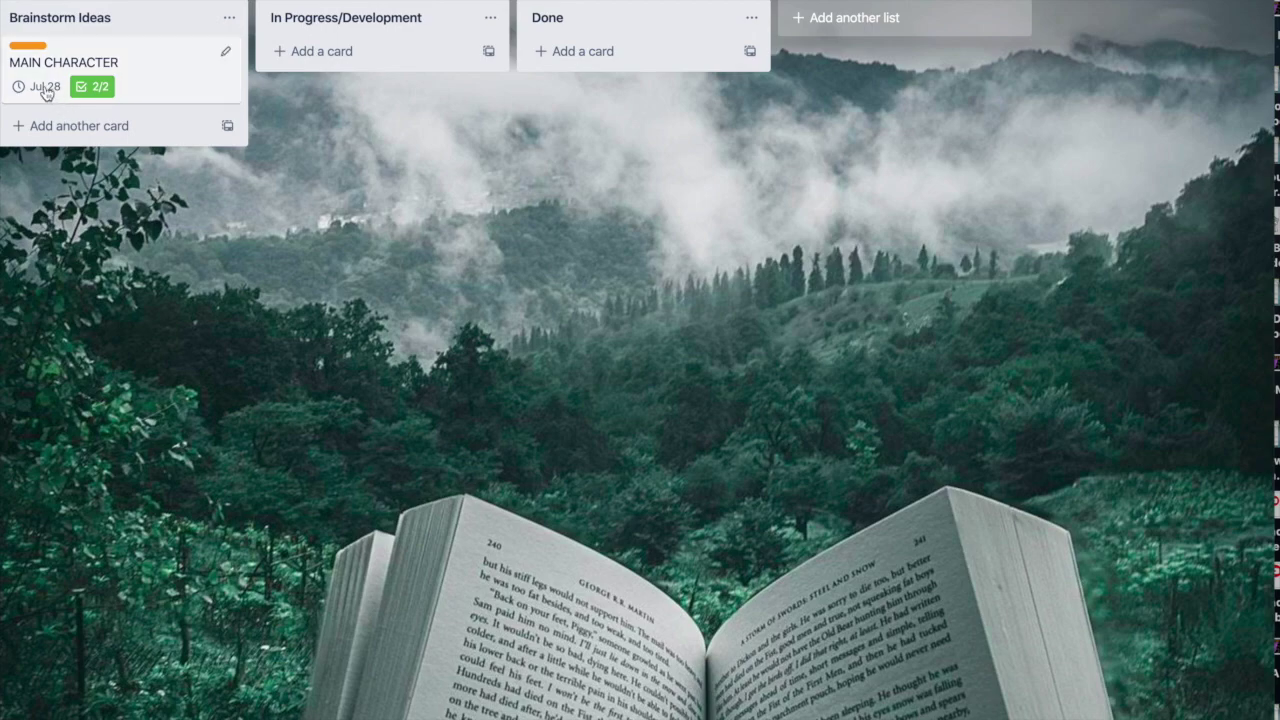
Step: Use the first Unsplash photo, a mountain lake, as the MAIN CHARACTER card's cover
{"action": "left_click", "coordinate": [155, 90]}
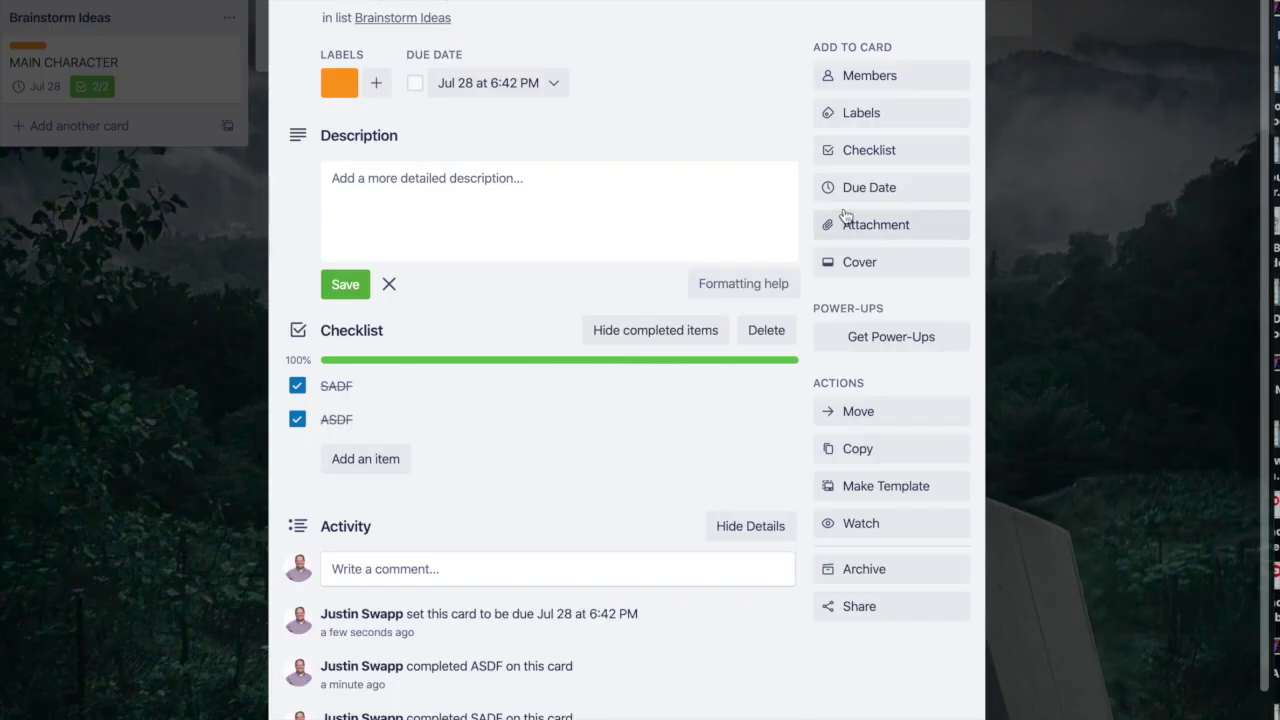
{"action": "left_click", "coordinate": [913, 236]}
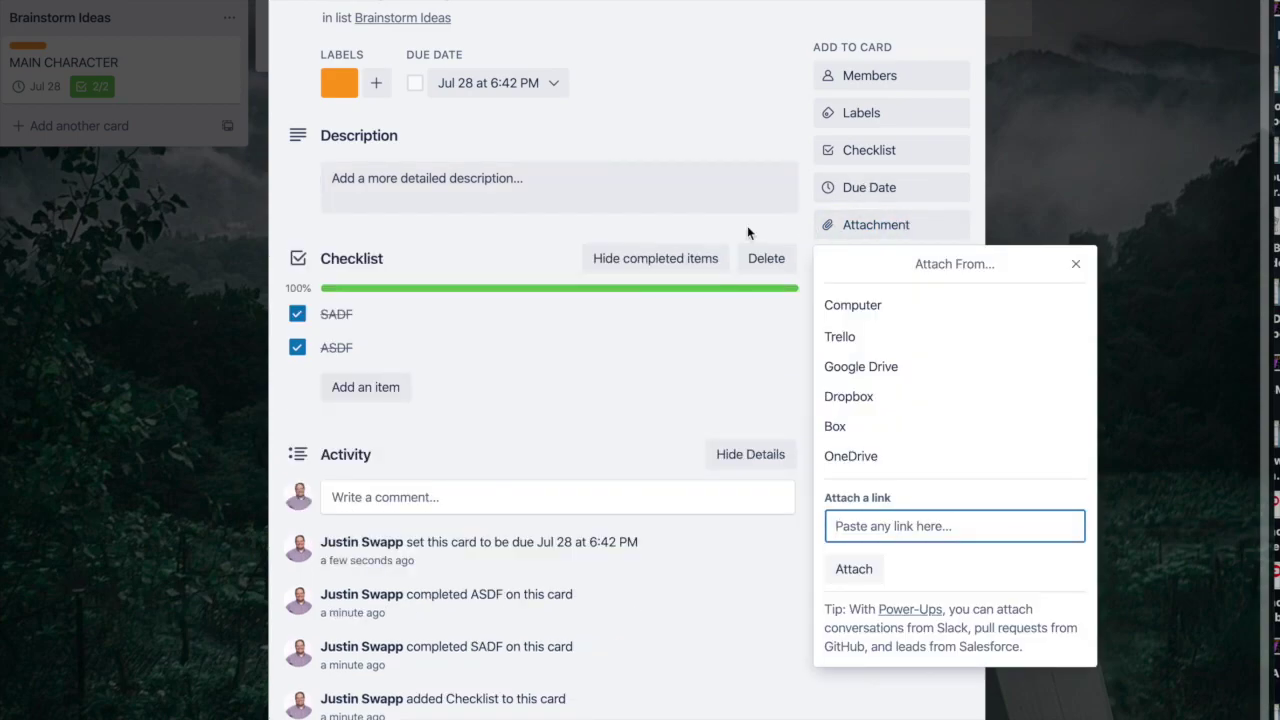
{"action": "left_click", "coordinate": [731, 189]}
{"action": "left_click", "coordinate": [737, 121]}
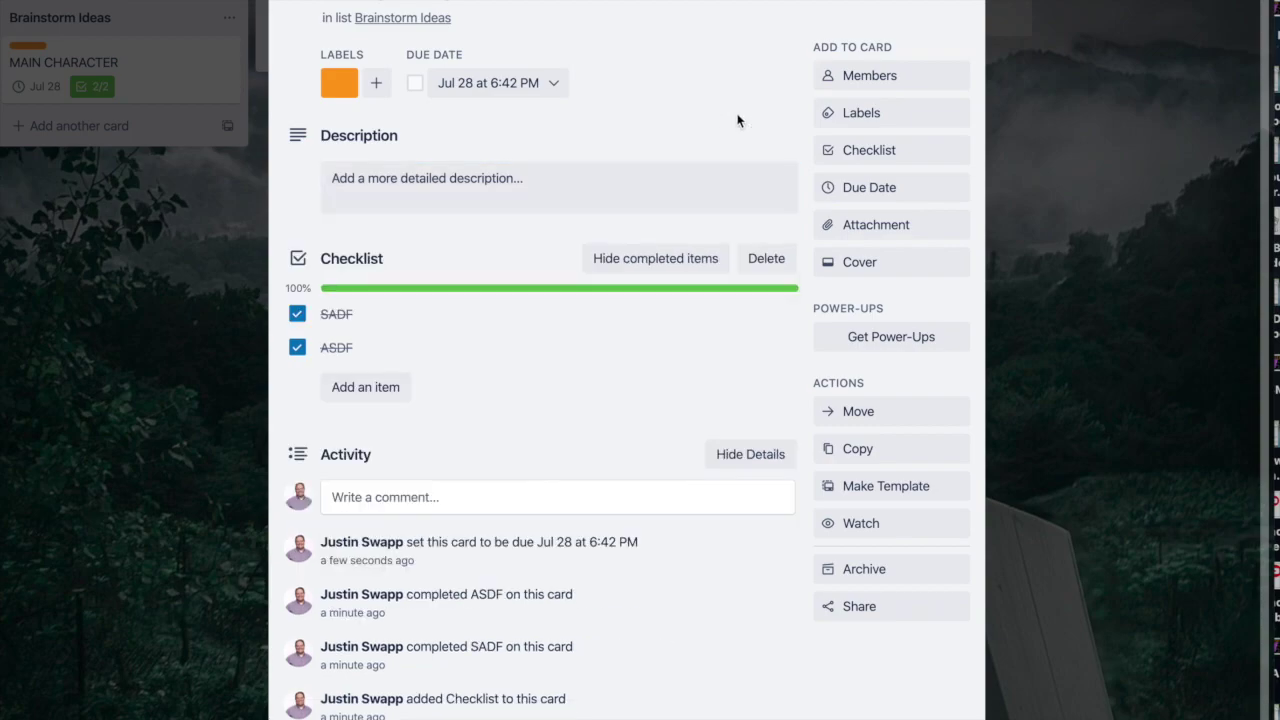
{"action": "left_click", "coordinate": [869, 279]}
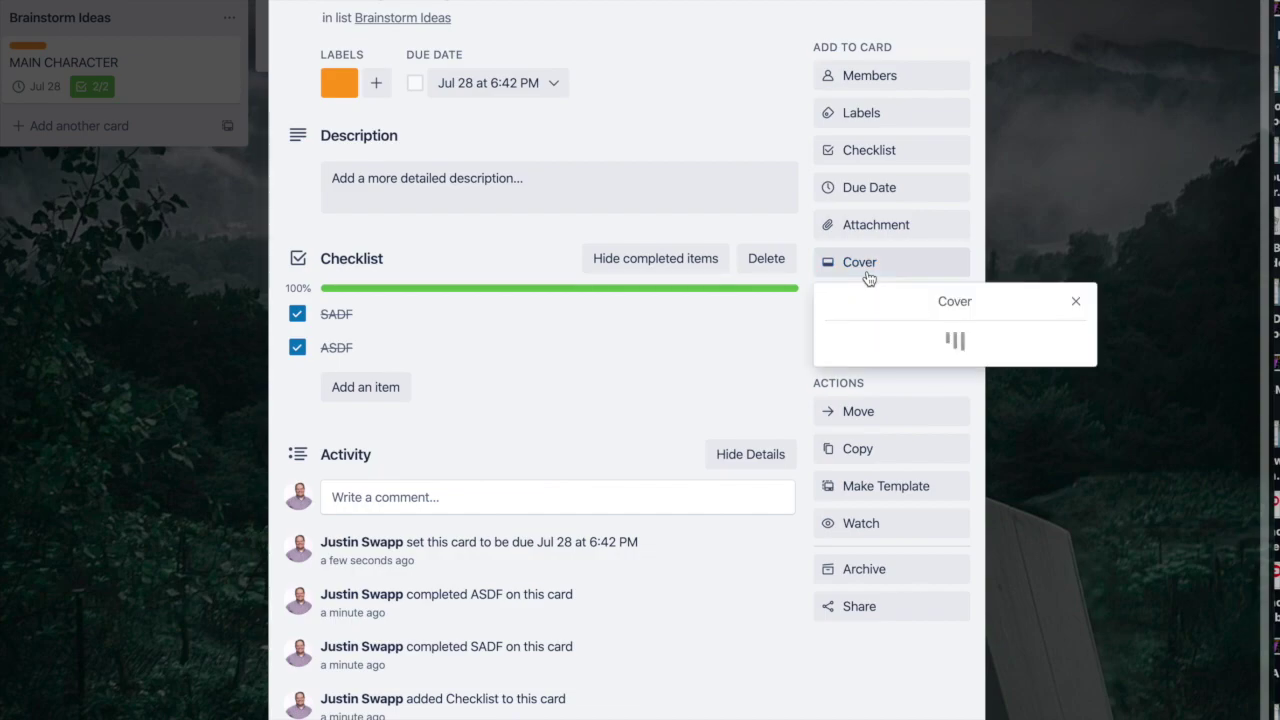
{"action": "left_click", "coordinate": [865, 264]}
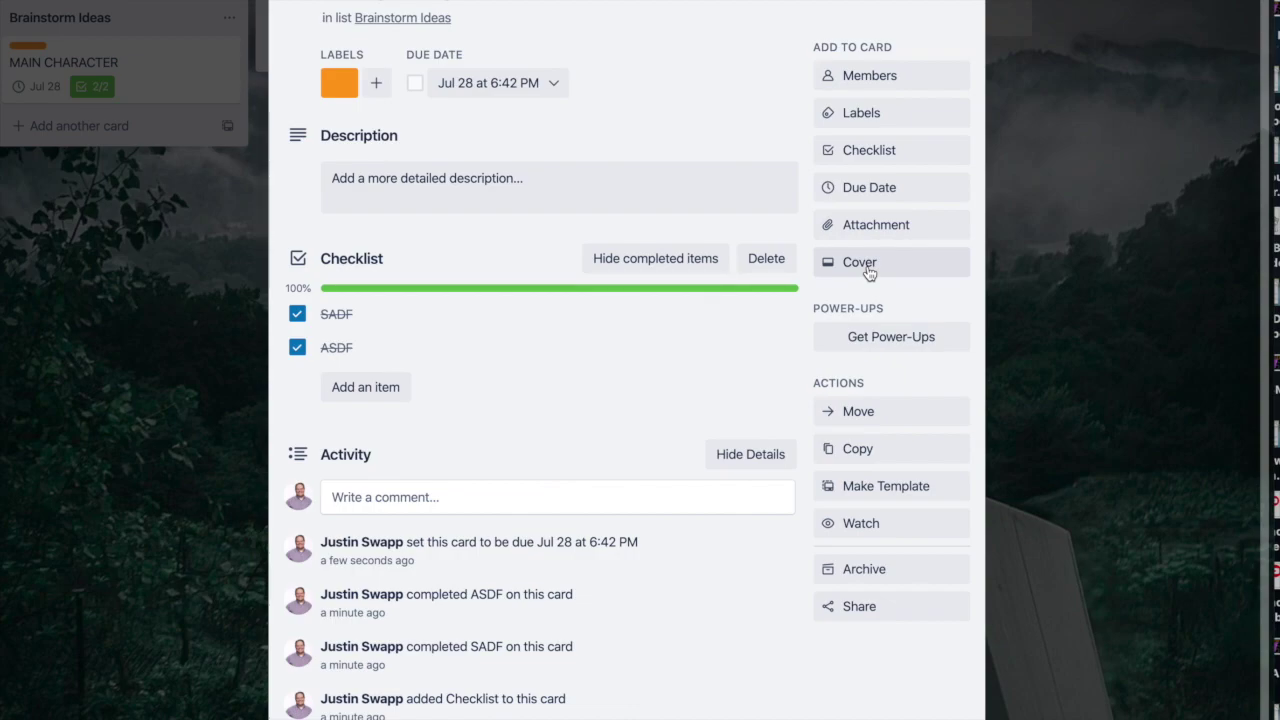
{"action": "left_click", "coordinate": [869, 272]}
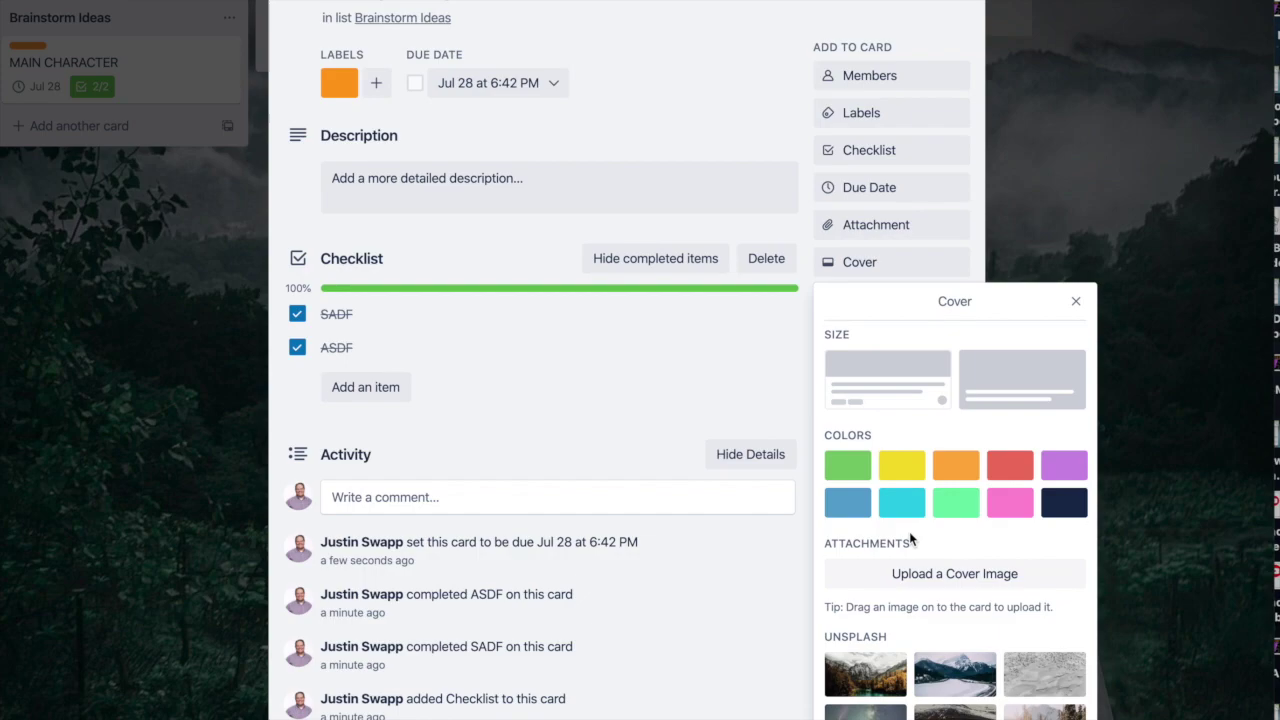
{"action": "left_click", "coordinate": [880, 676]}
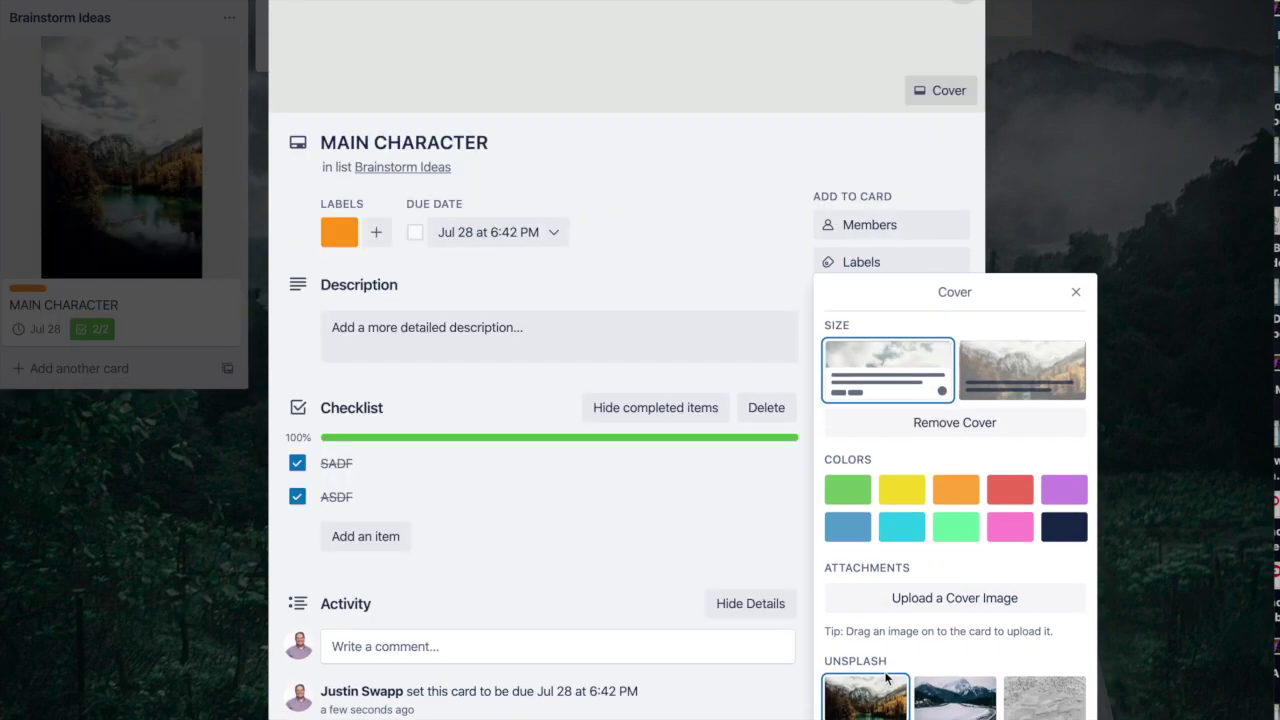
{"action": "left_click", "coordinate": [864, 137]}
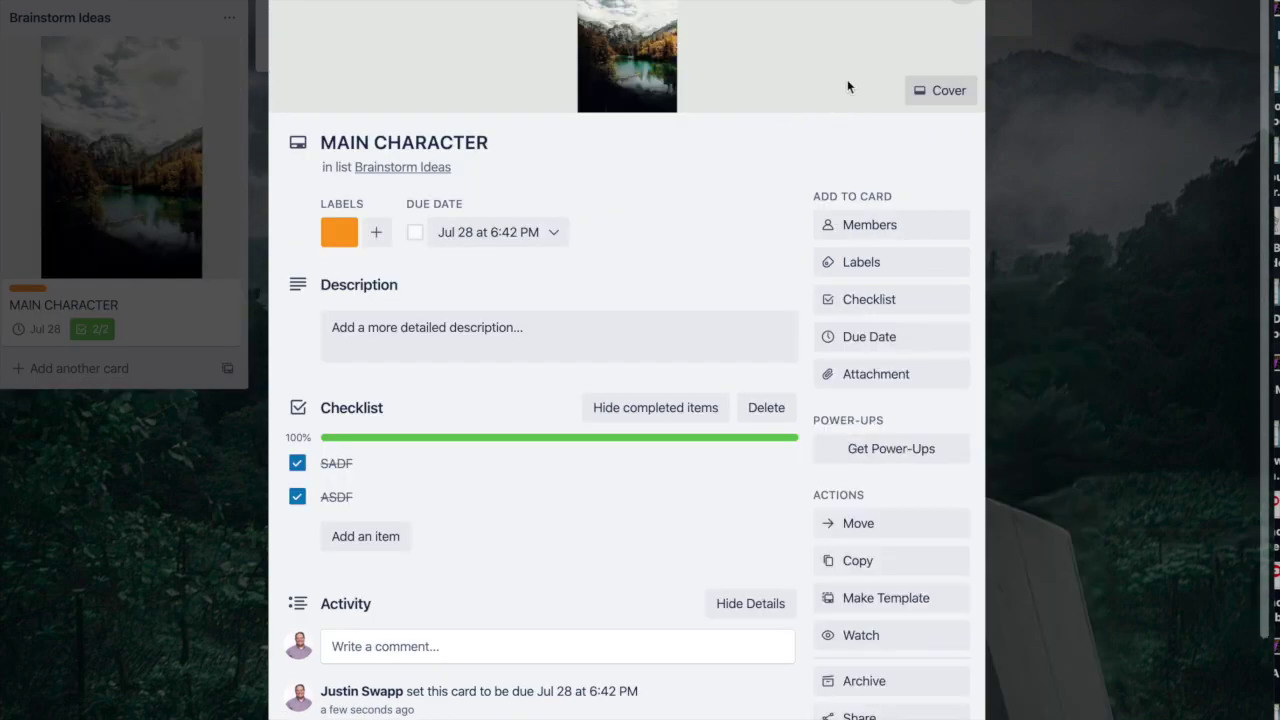
{"action": "left_click", "coordinate": [958, 4]}
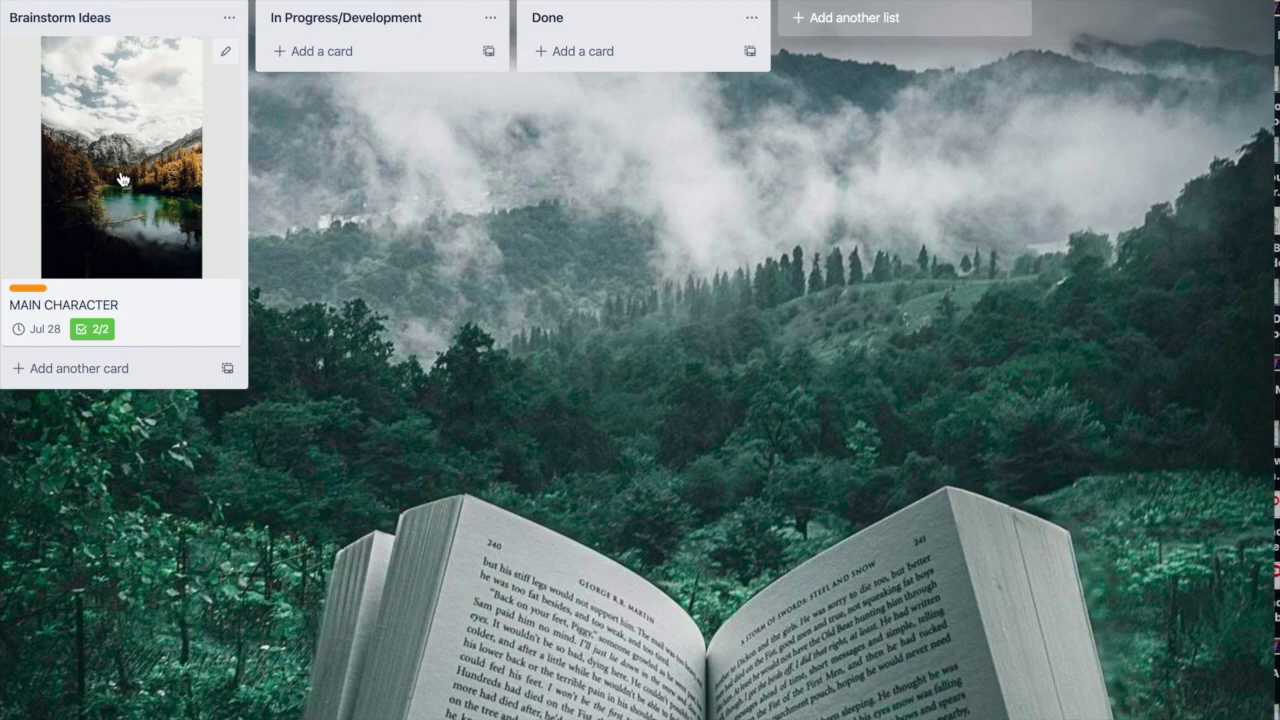
{"action": "left_click", "coordinate": [146, 78]}
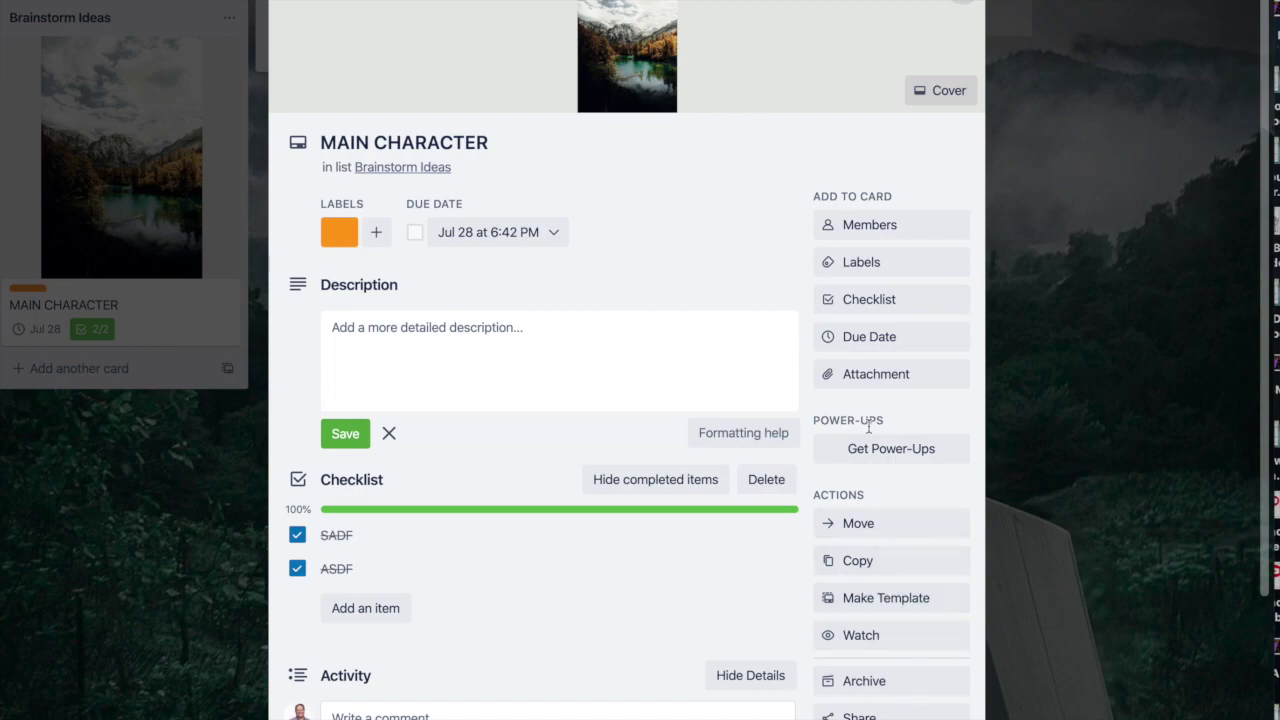
Step: Close the card details and dismiss the Butler Automation Tips panel
{"action": "left_click", "coordinate": [968, 2]}
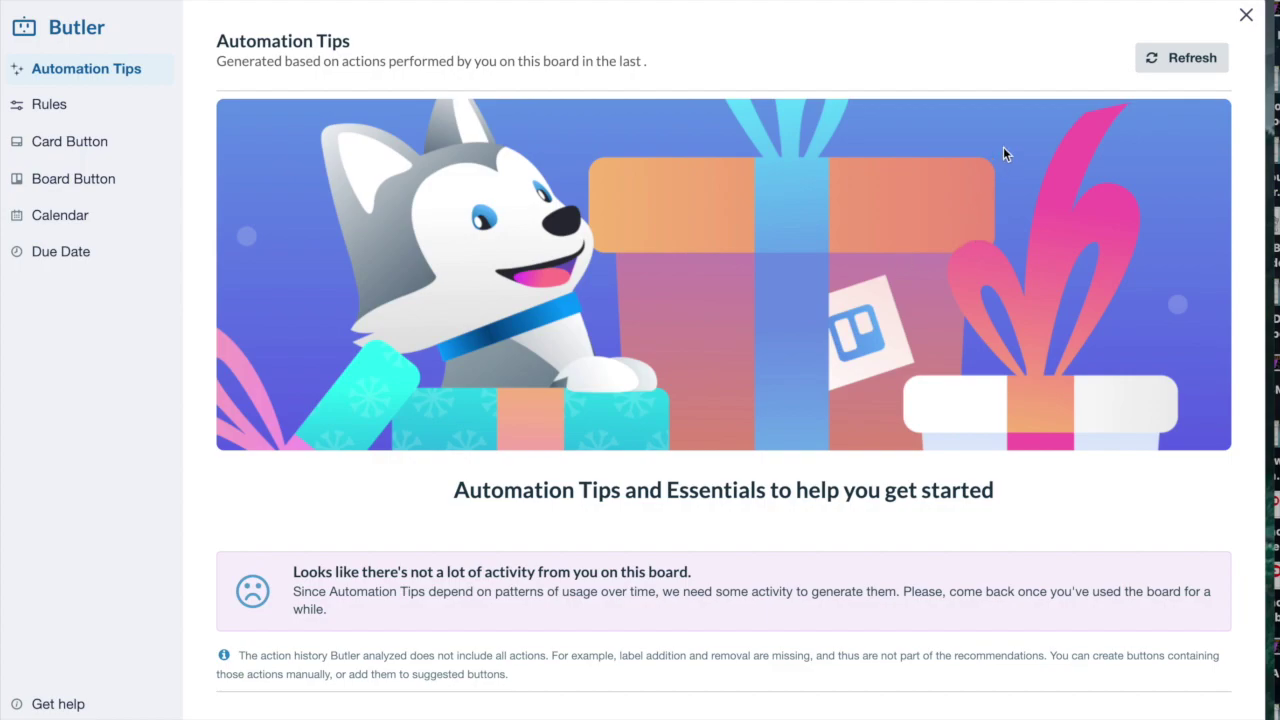
{"action": "left_click", "coordinate": [1245, 15]}
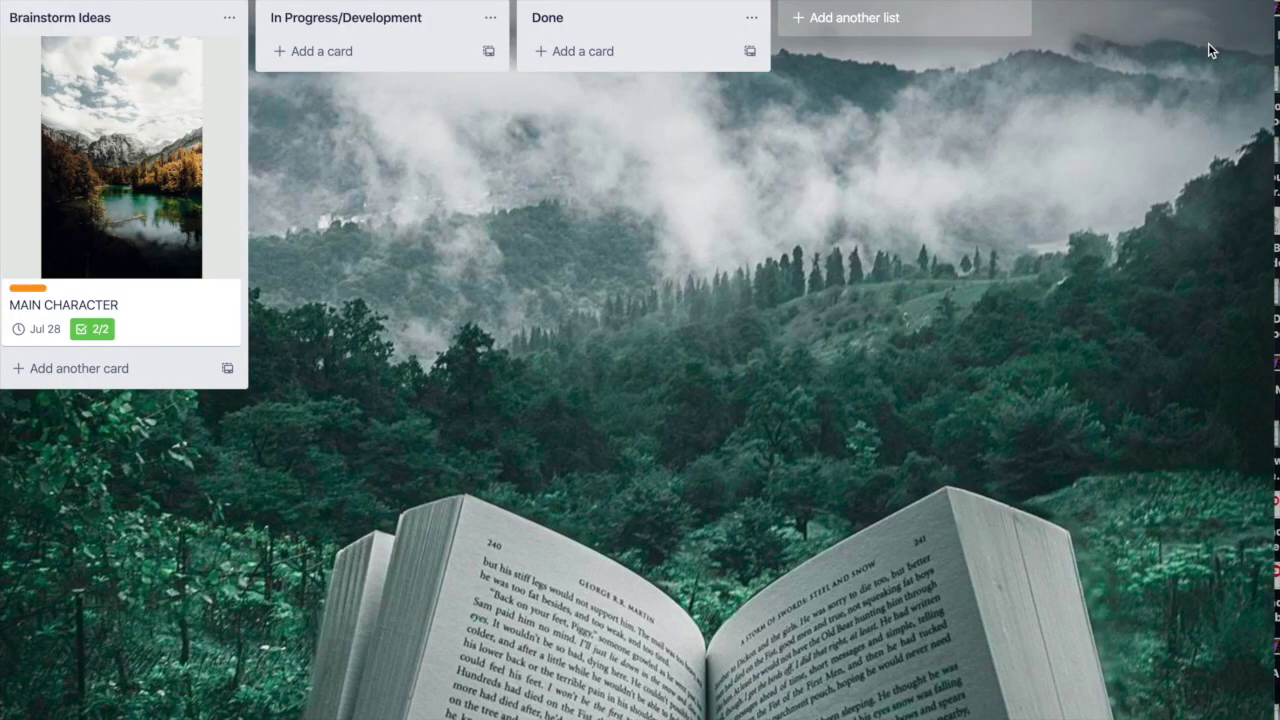